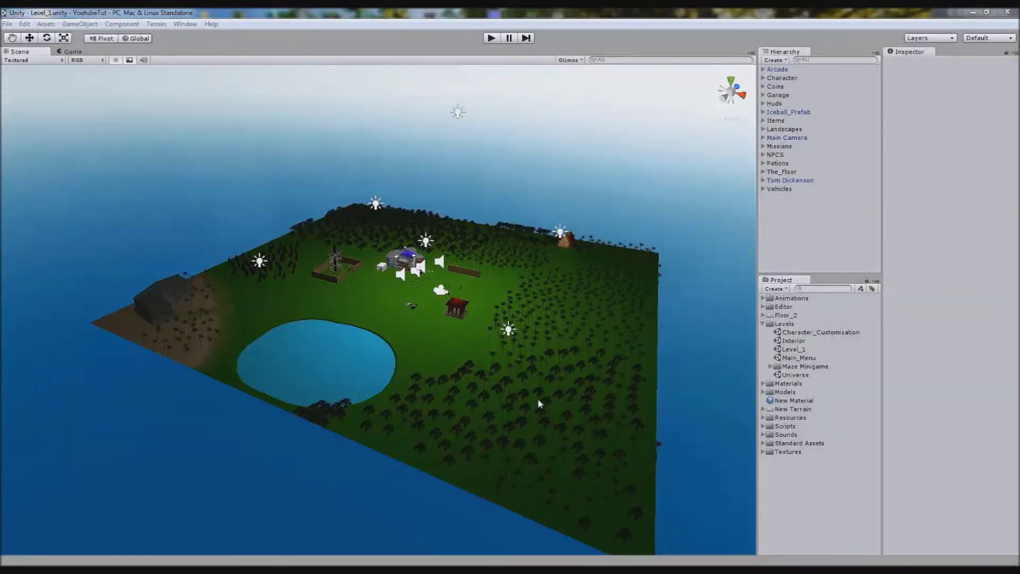
scroll(538, 404, up, 8)
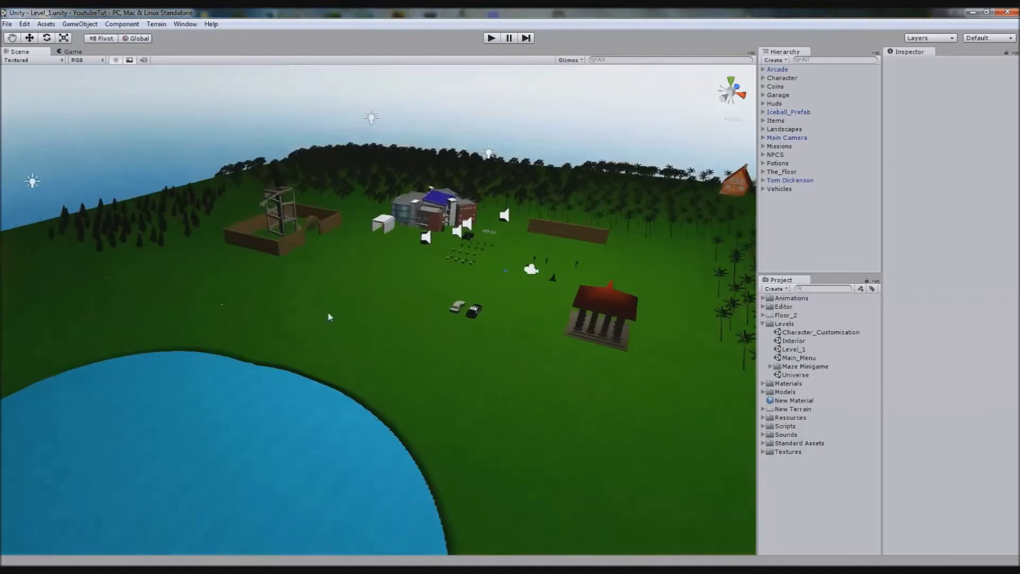
scroll(434, 333, down, 5)
scroll(450, 336, up, 4)
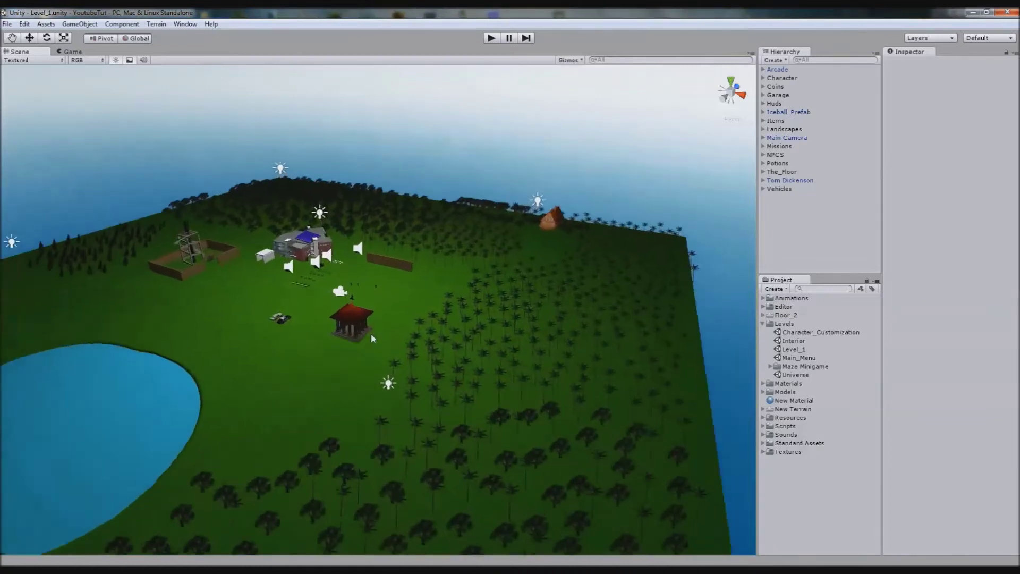
scroll(479, 350, up, 3)
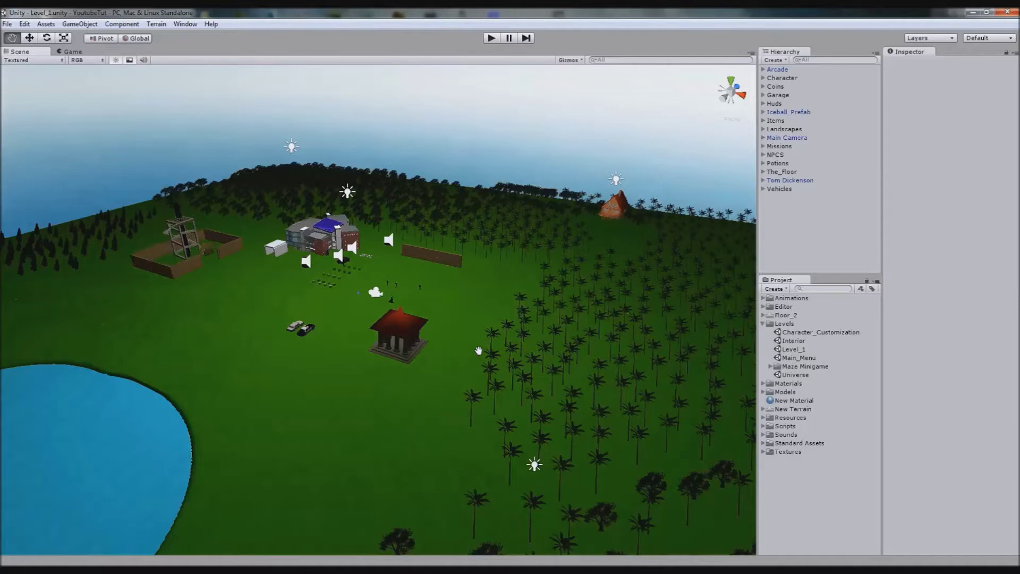
scroll(501, 417, down, 5)
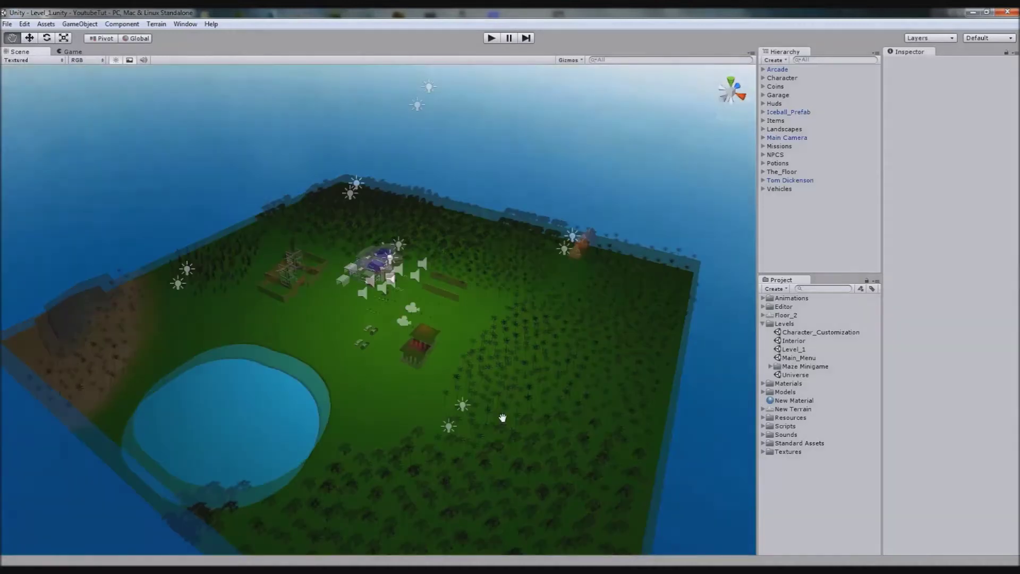
scroll(501, 415, up, 2)
scroll(493, 398, down, 4)
scroll(484, 402, up, 4)
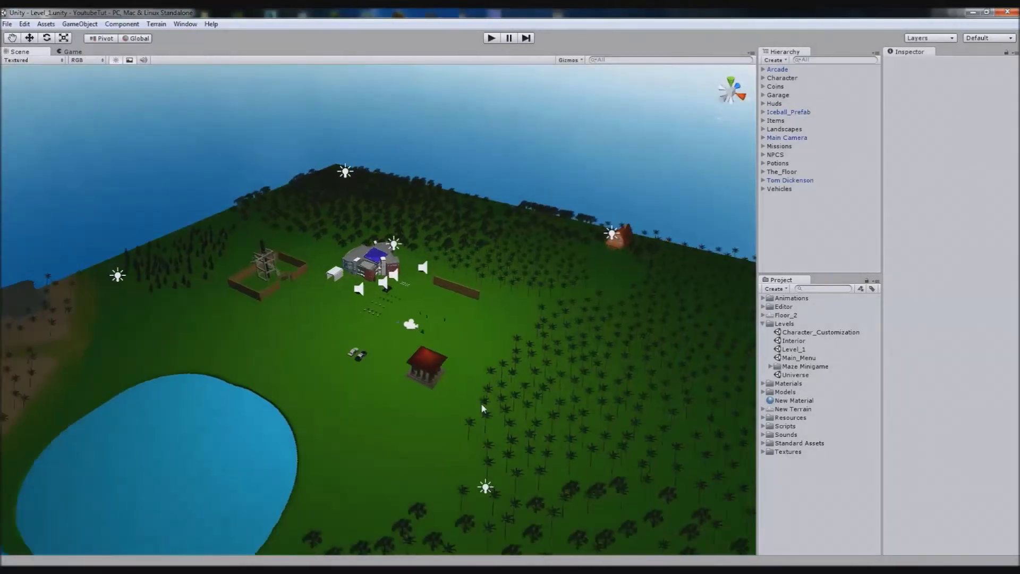
scroll(470, 396, down, 4)
Step: Duplicate The_Floor terrain object in the scene
click(782, 171)
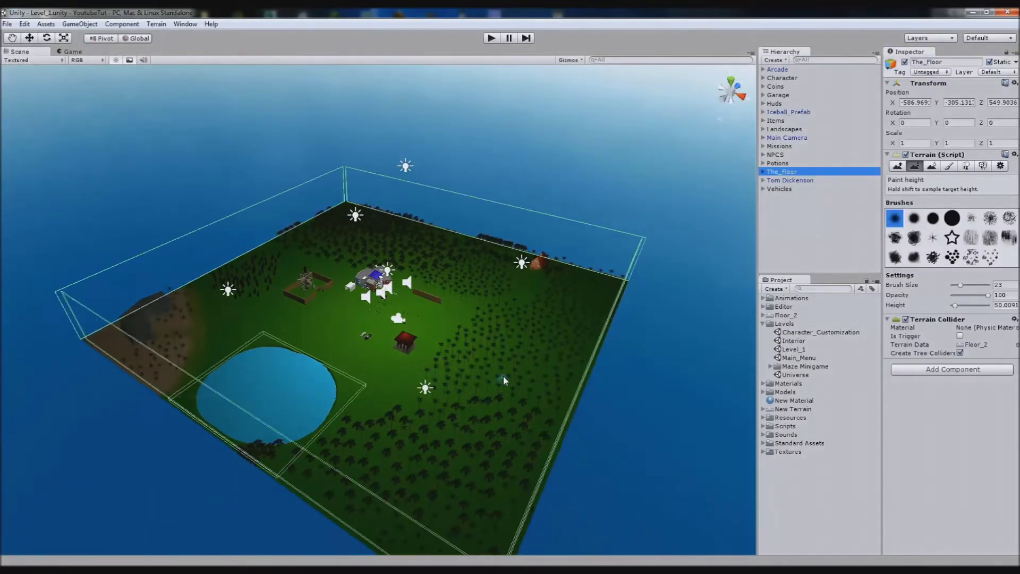
key(w)
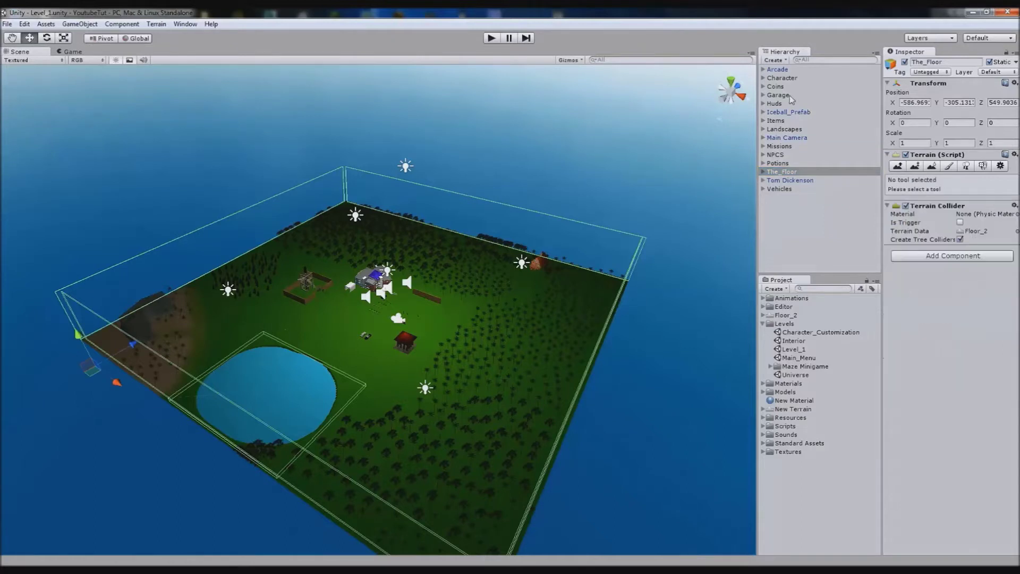
click(791, 172)
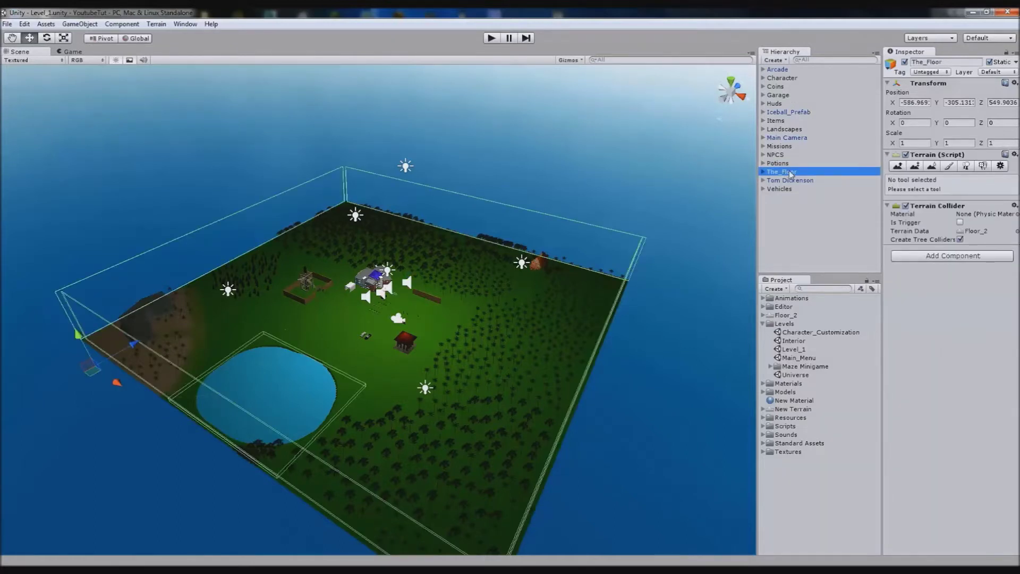
key(ctrl+d)
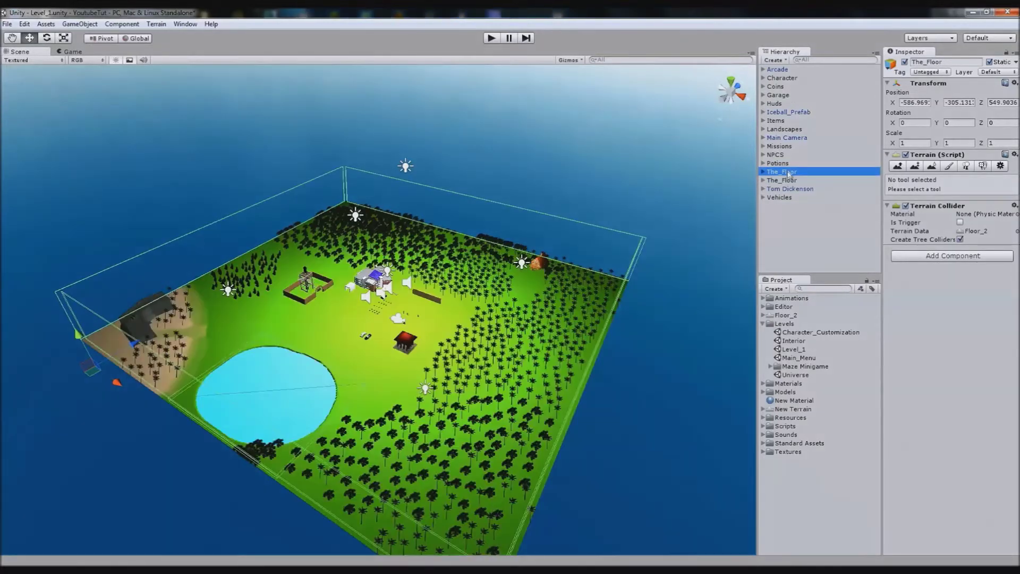
Step: Deactivate the duplicated terrain and rename it The_FloorBACKUP
click(905, 61)
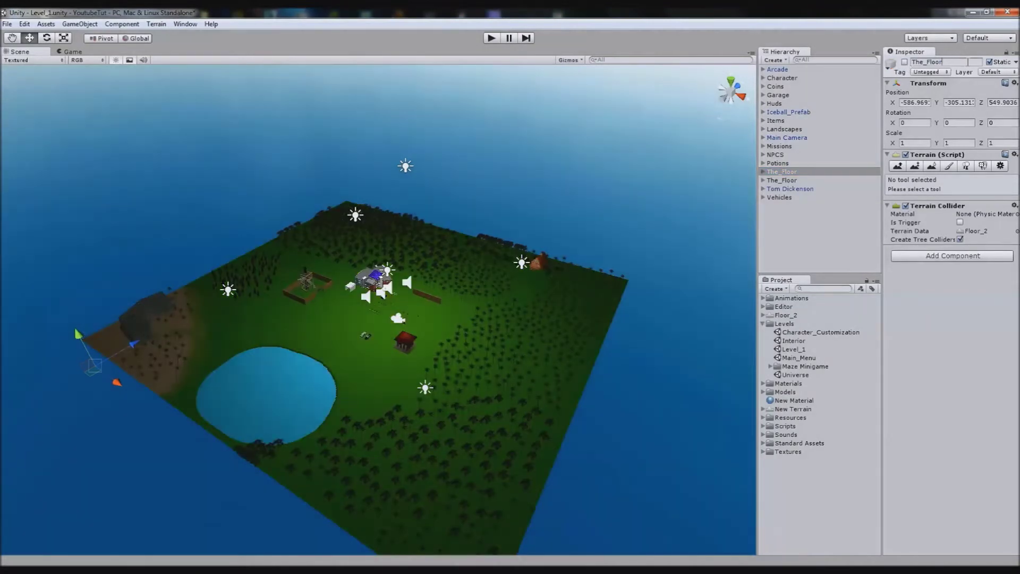
text(BACKUP)
key(Return)
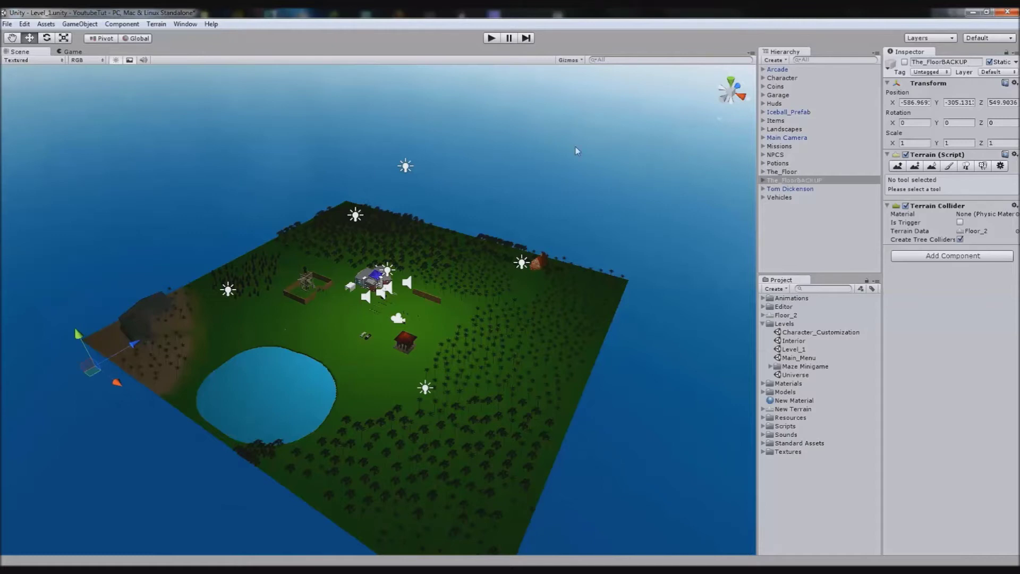
click(554, 155)
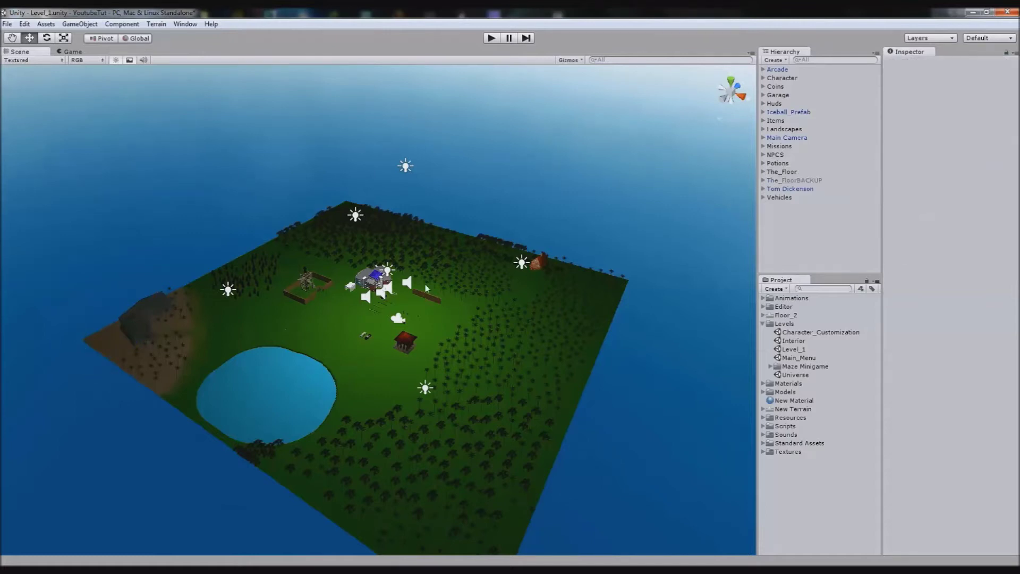
Step: Deactivate all child objects of The_Floor: Water, TheSun, Street Lights and the four Invisible_Wall objects
click(341, 359)
middle_drag(394, 397, 396, 342)
scroll(330, 344, up, 3)
middle_drag(330, 345, 316, 366)
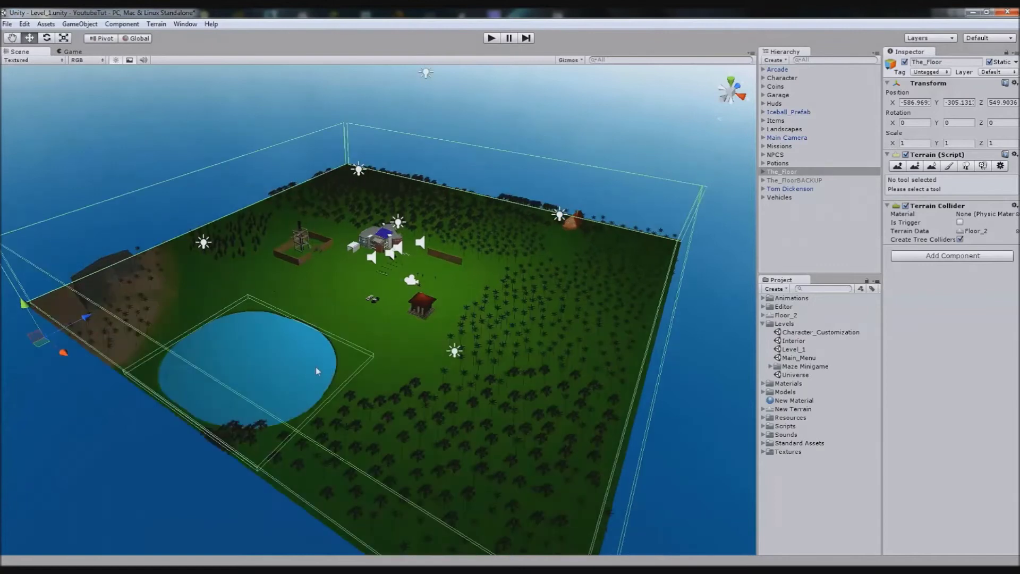
click(272, 355)
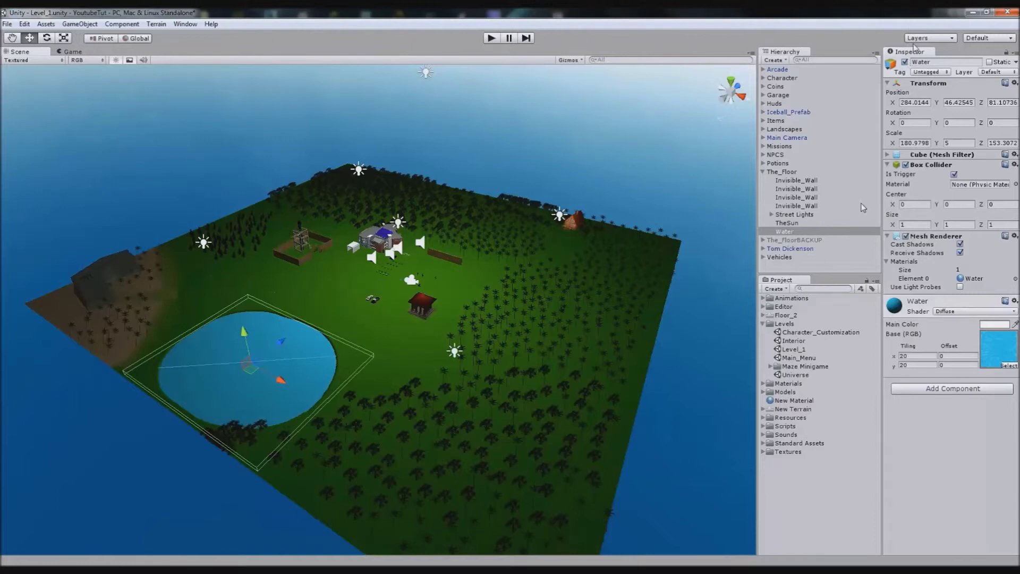
click(905, 62)
shift+click(796, 180)
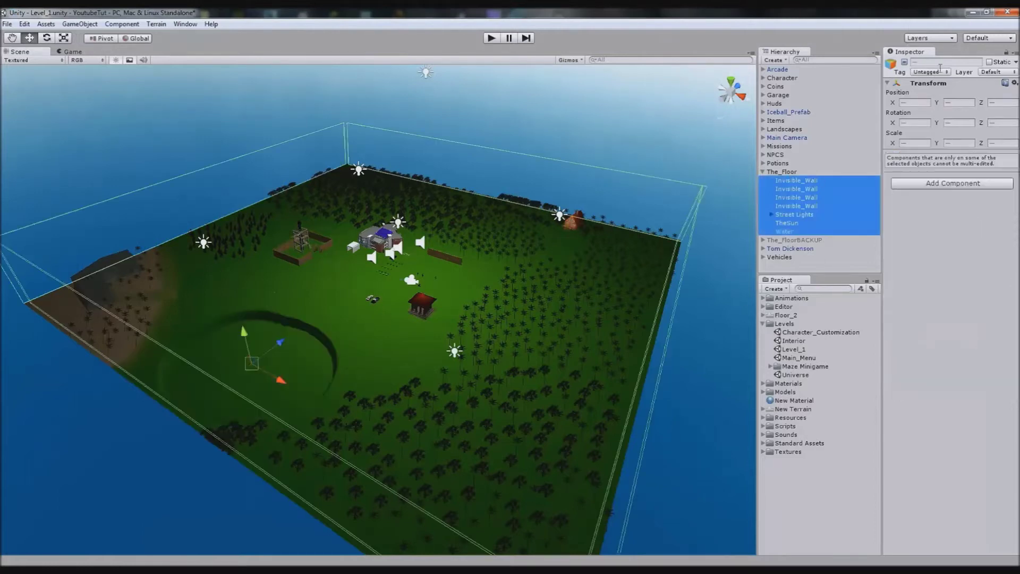
click(905, 63)
click(631, 143)
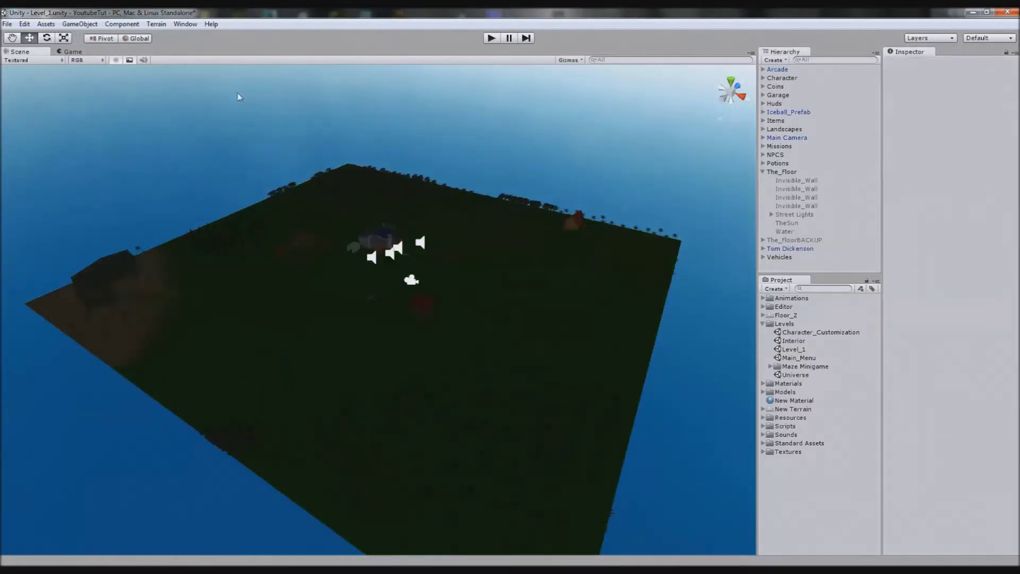
Step: Switch the scene view from scene lighting to its default light and select The_Floor terrain
click(118, 62)
click(368, 354)
middle_drag(357, 356, 416, 368)
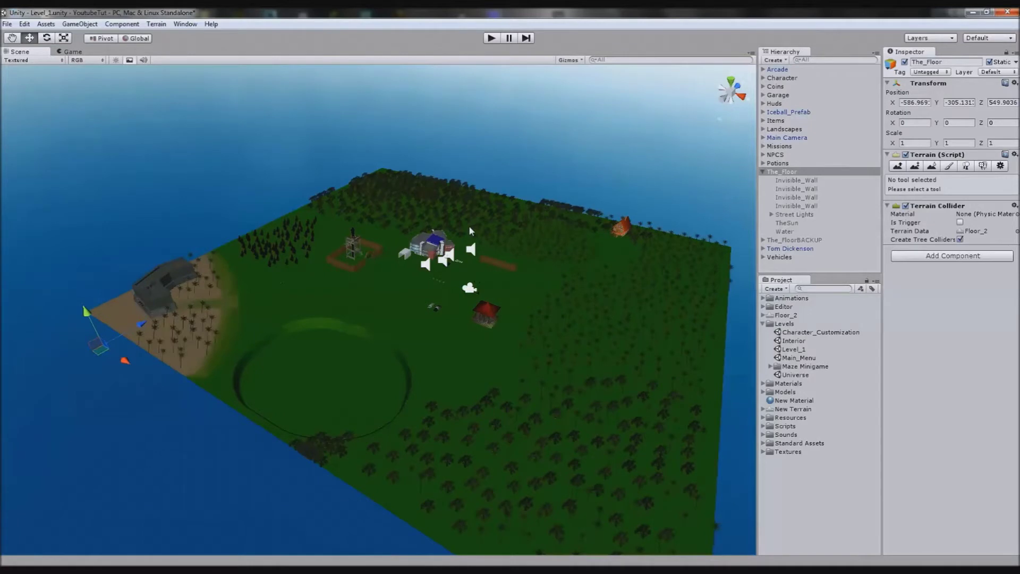
Step: Flatten the heightmap of The_Floor terrain to height 0
click(156, 24)
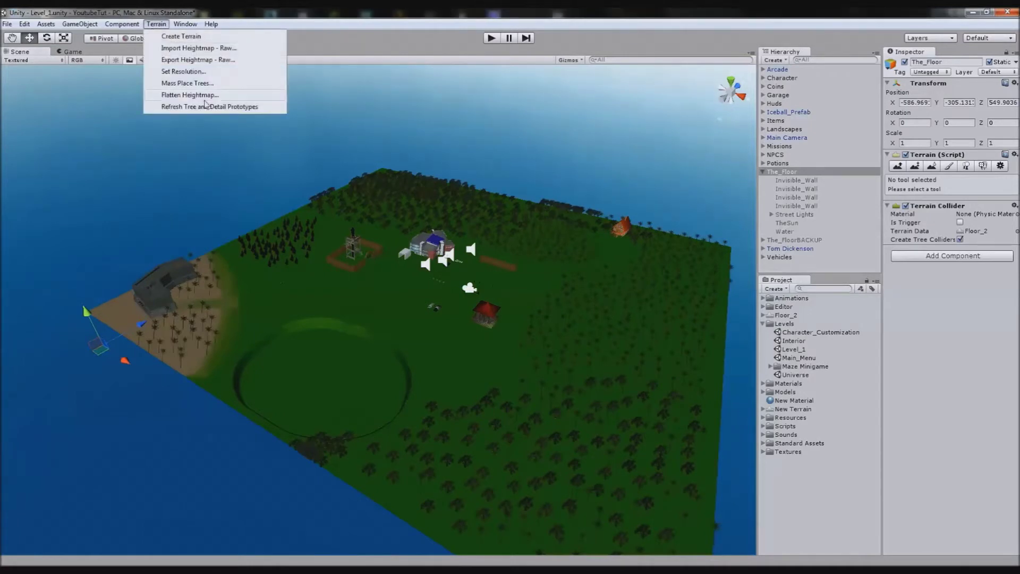
click(189, 96)
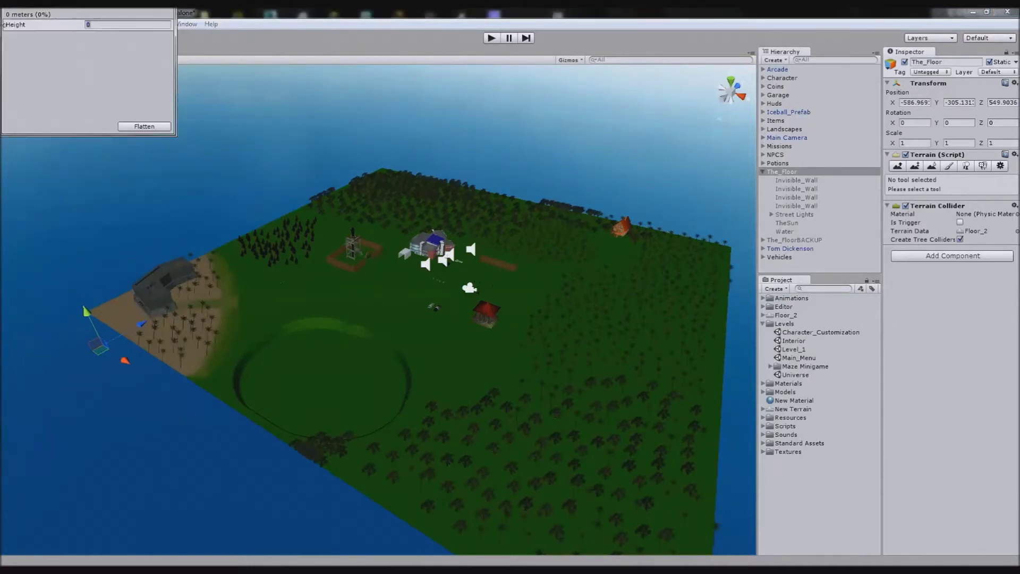
click(147, 128)
click(210, 166)
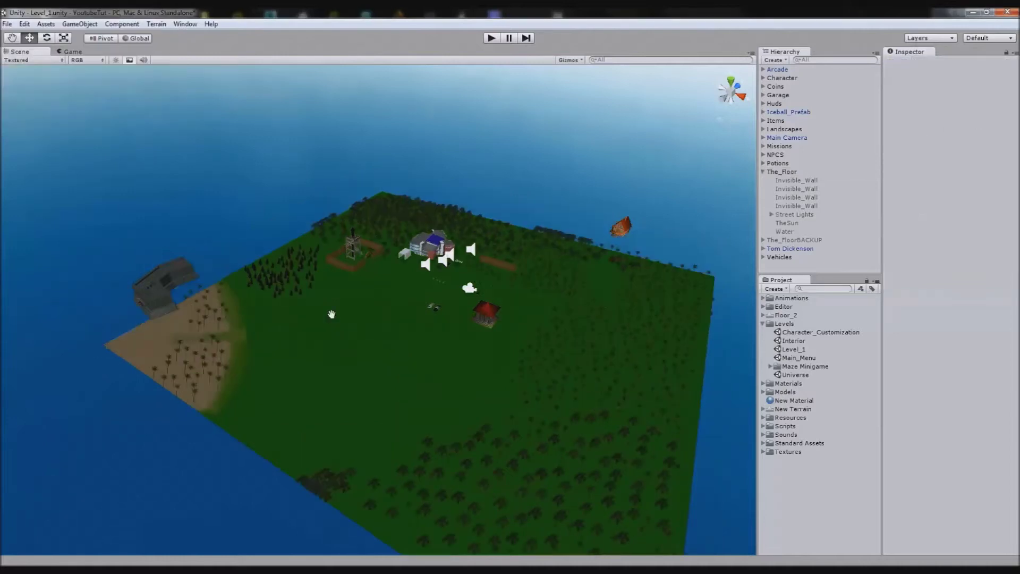
Step: Locate The_Floor's terrain data asset Floor_2 in the project and inspect its SplatAlpha 0 texture
middle_drag(330, 313, 269, 273)
alt+drag(269, 272, 332, 392)
middle_drag(332, 390, 371, 423)
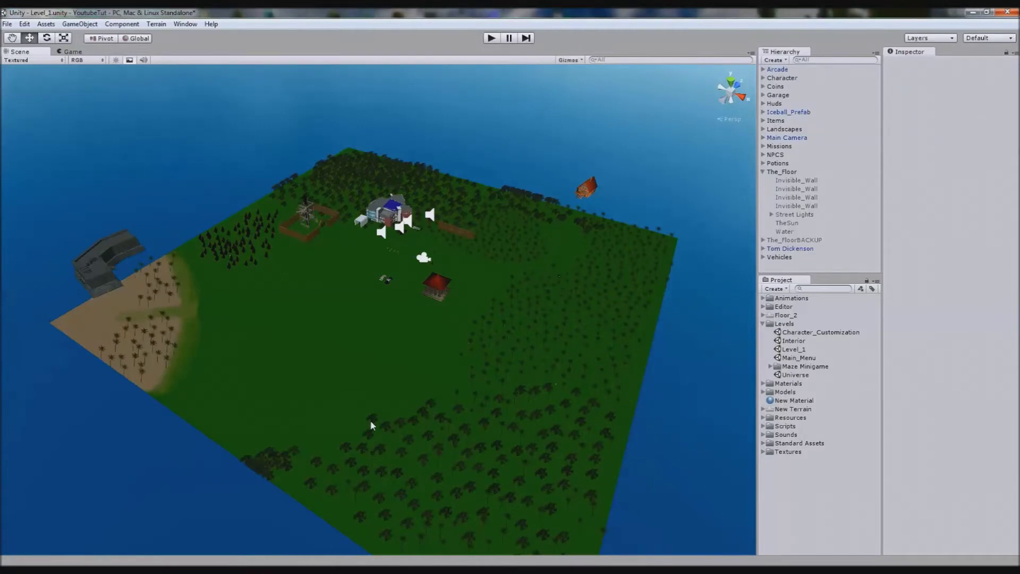
click(399, 335)
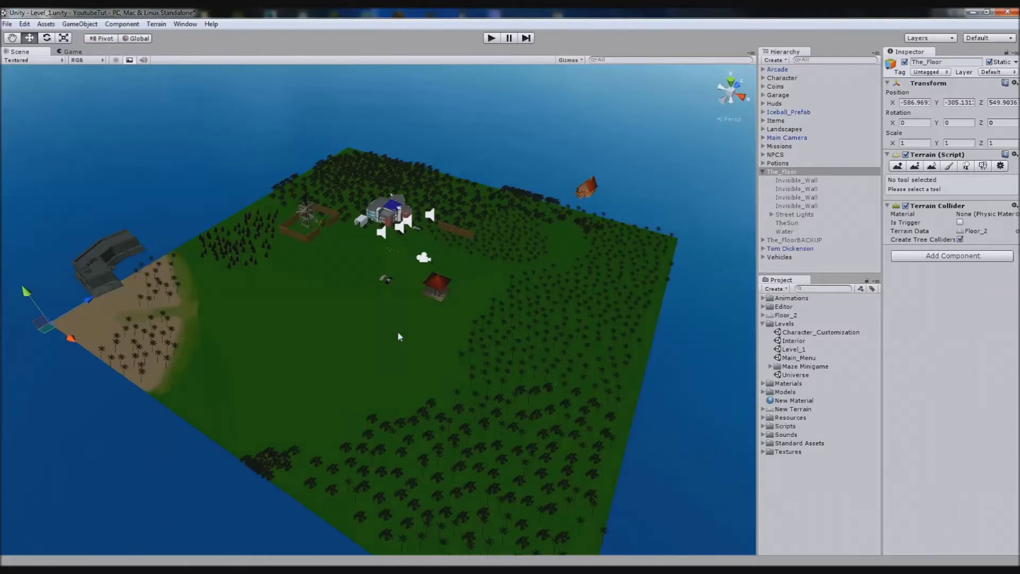
click(981, 232)
click(765, 315)
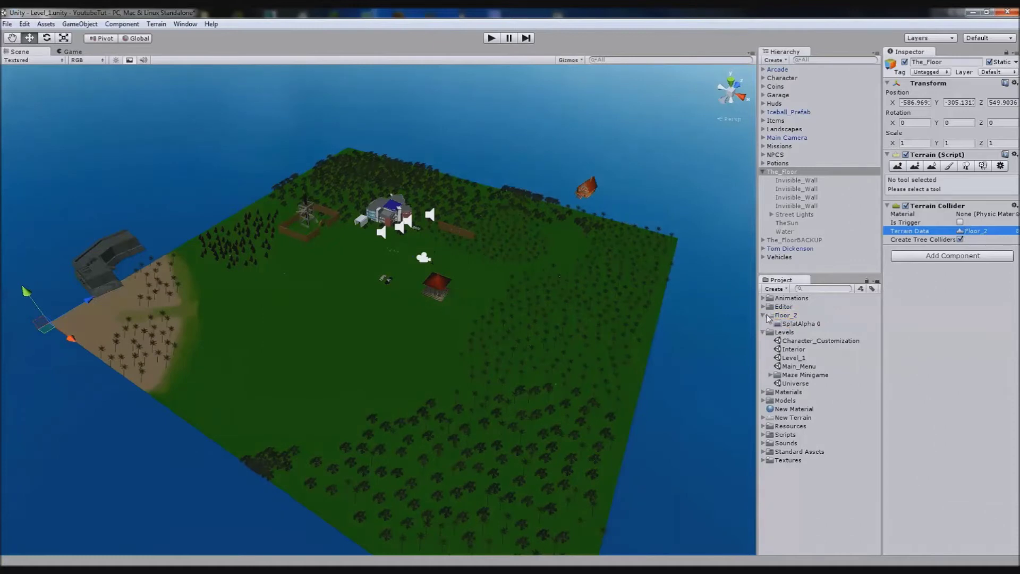
click(794, 325)
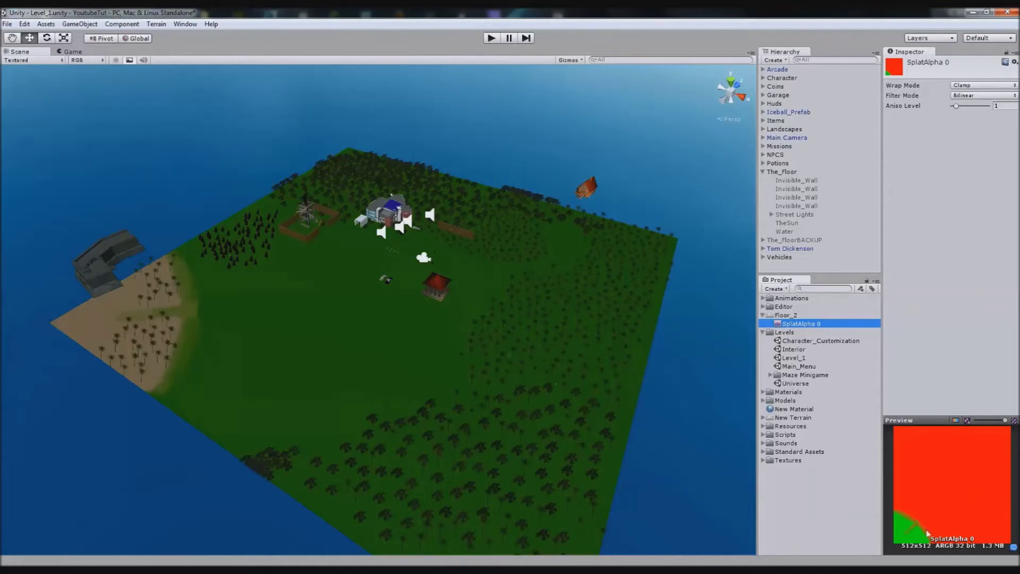
Step: Compare the terrain's sandy corner with an enlarged preview of SplatAlpha 0, then restore the preview to a small size
middle_drag(159, 330, 330, 344)
scroll(330, 344, up, 5)
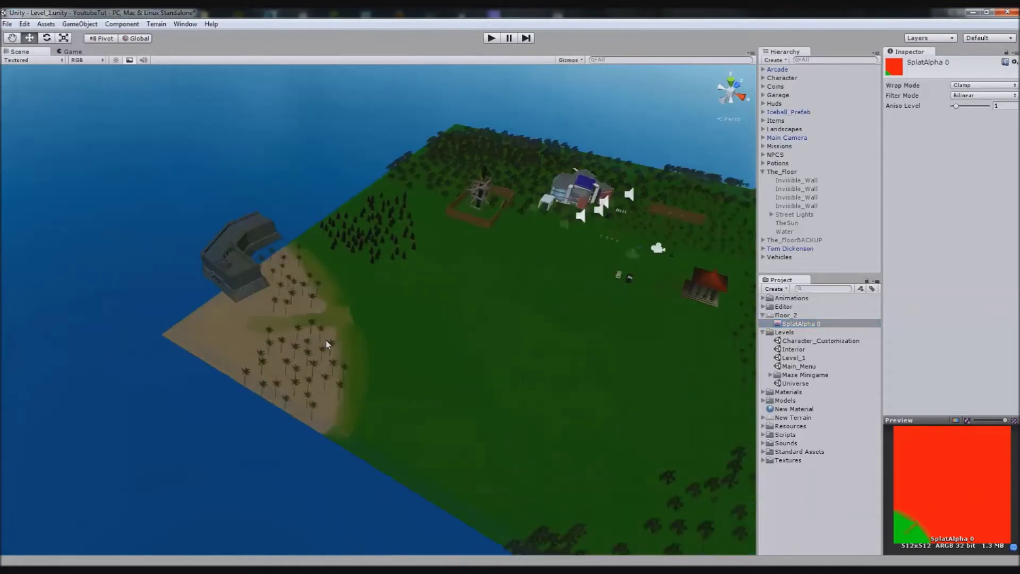
scroll(468, 302, up, 4)
middle_drag(398, 346, 377, 362)
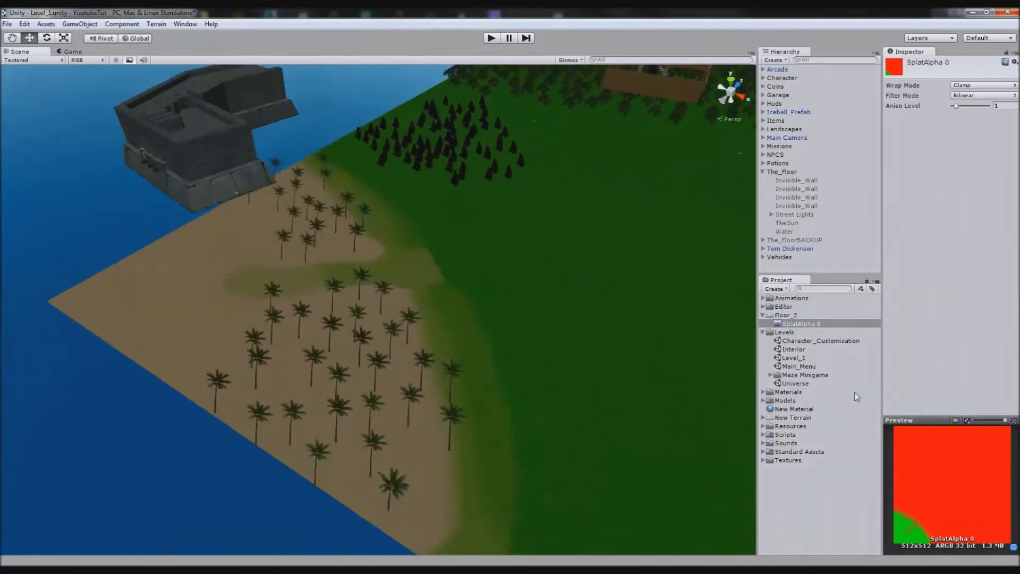
drag(882, 441, 659, 430)
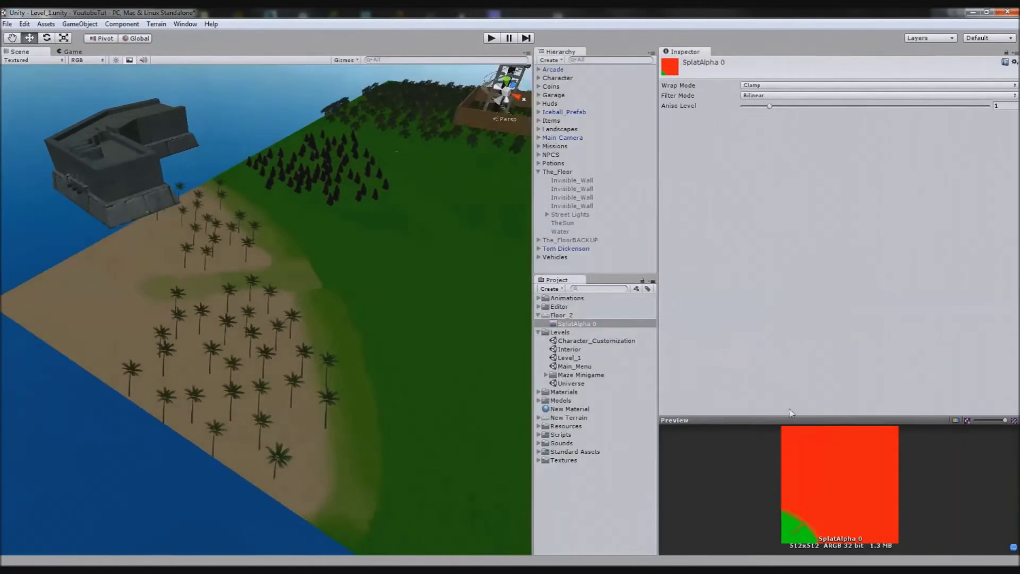
drag(788, 405, 797, 132)
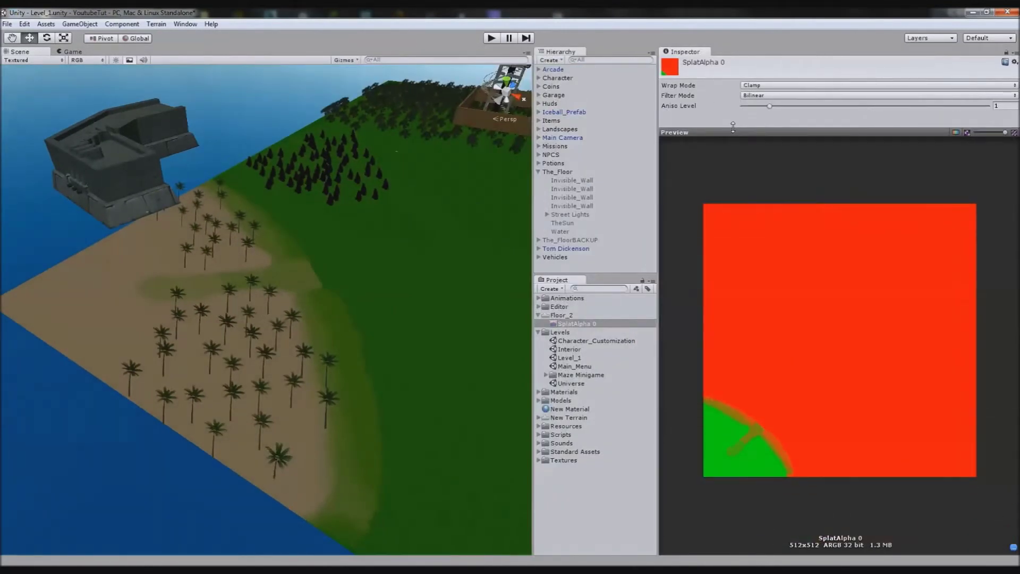
drag(695, 132, 721, 394)
drag(533, 272, 1011, 258)
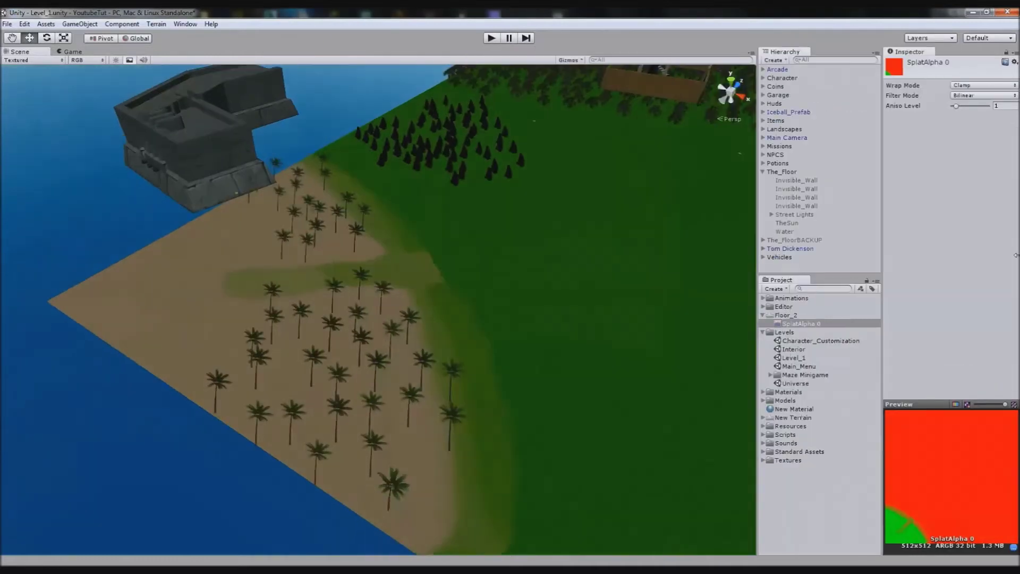
Step: Export The_Floor's heightmap as a 16-bit raw file with Mac byte order, named terrain, in the YoutubeTut project folder
scroll(501, 349, down, 10)
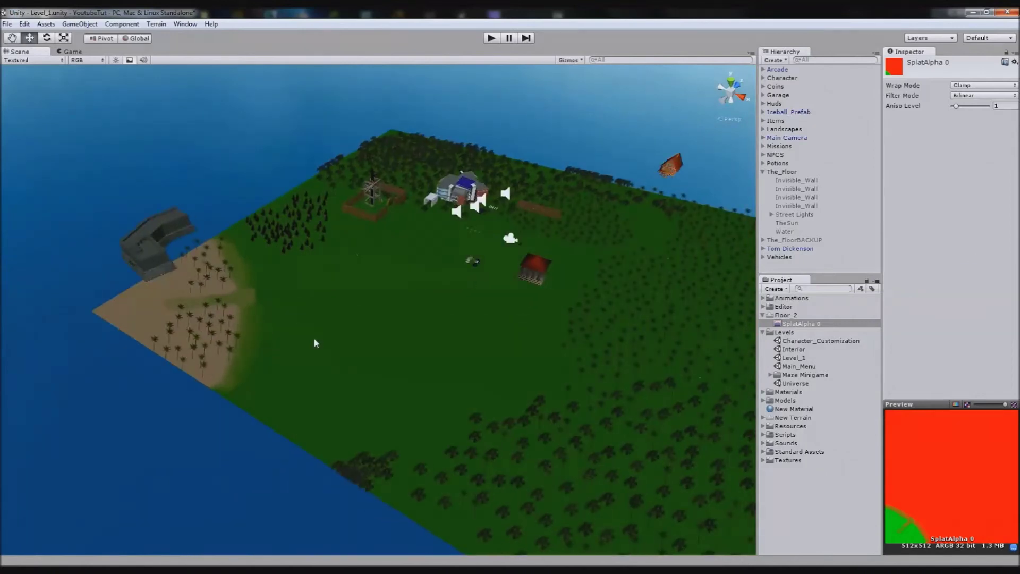
click(466, 306)
middle_drag(465, 306, 406, 306)
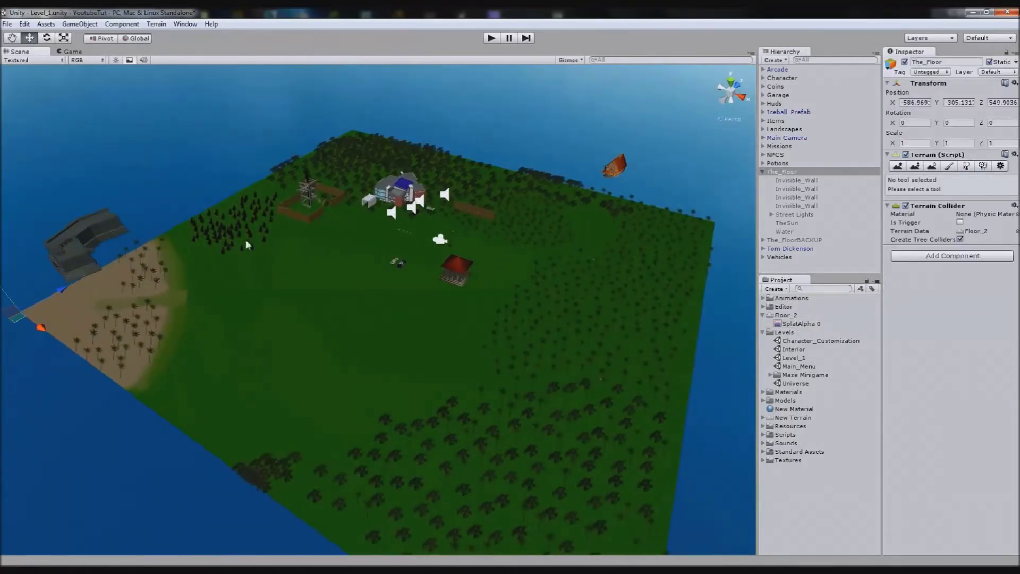
click(162, 25)
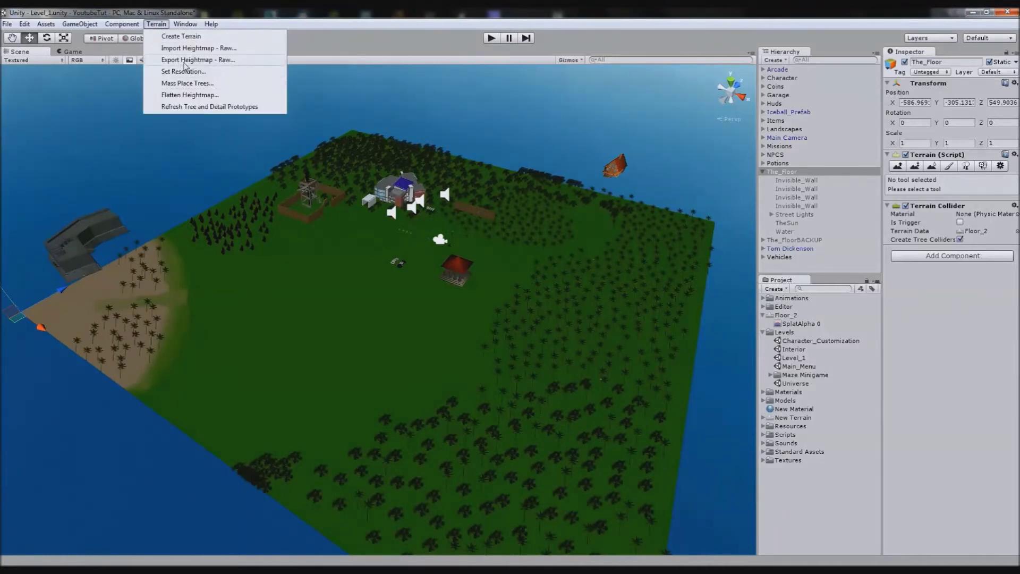
click(210, 61)
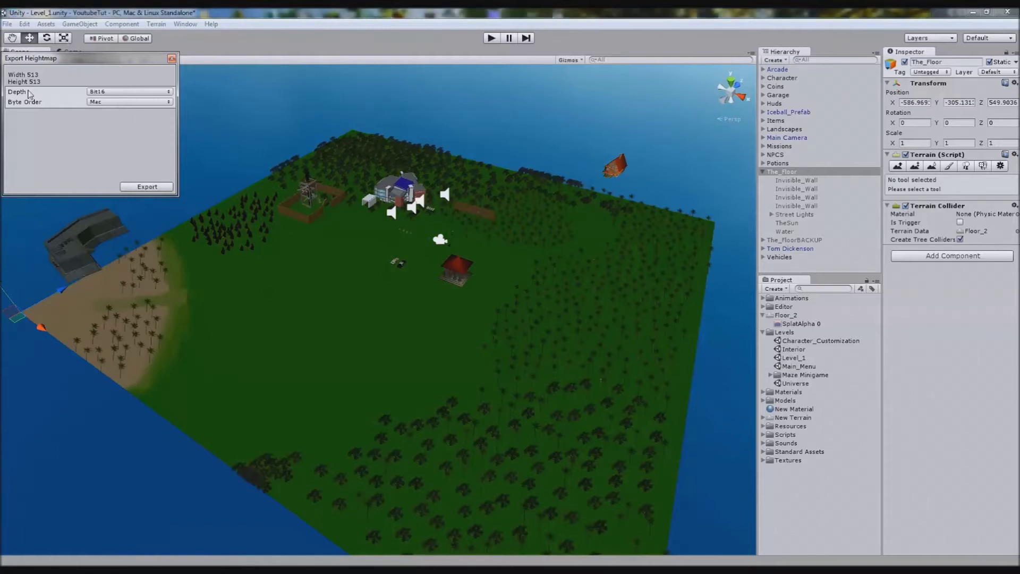
click(150, 187)
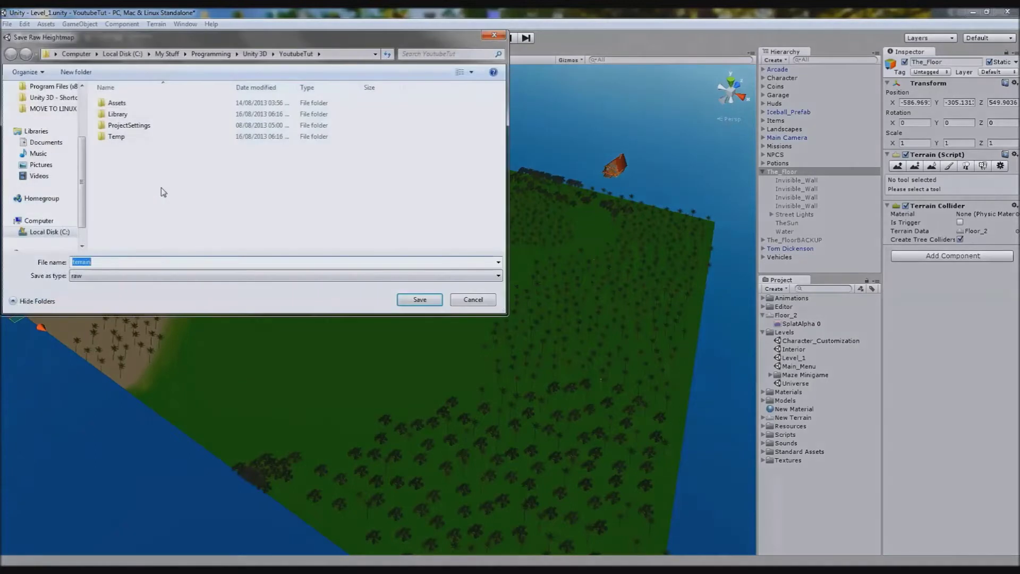
click(109, 262)
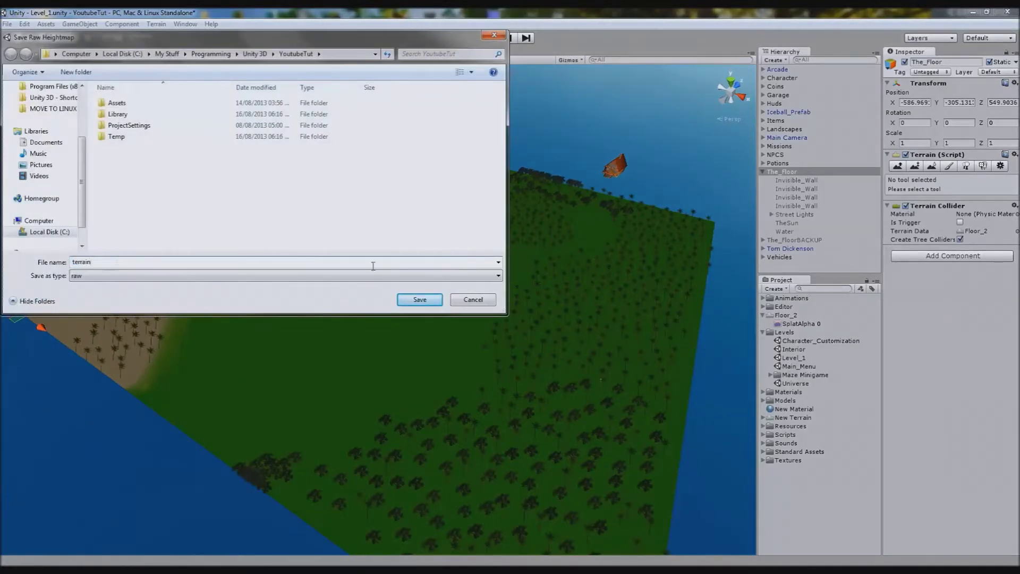
click(410, 302)
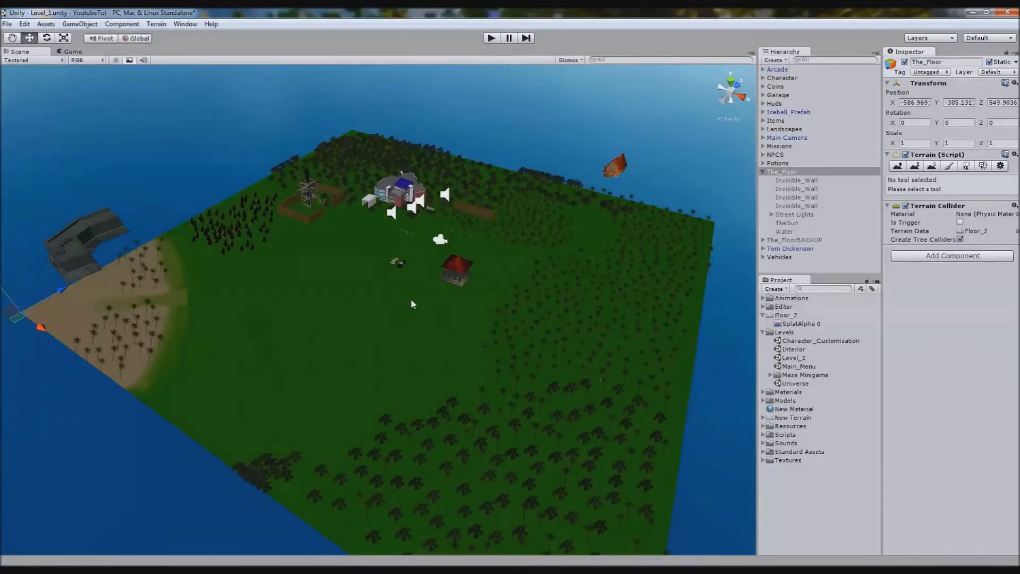
Step: Switch to Windows Explorer, look through the YoutubeTut project's Assets folder and return to the project folder
click(763, 316)
click(86, 4)
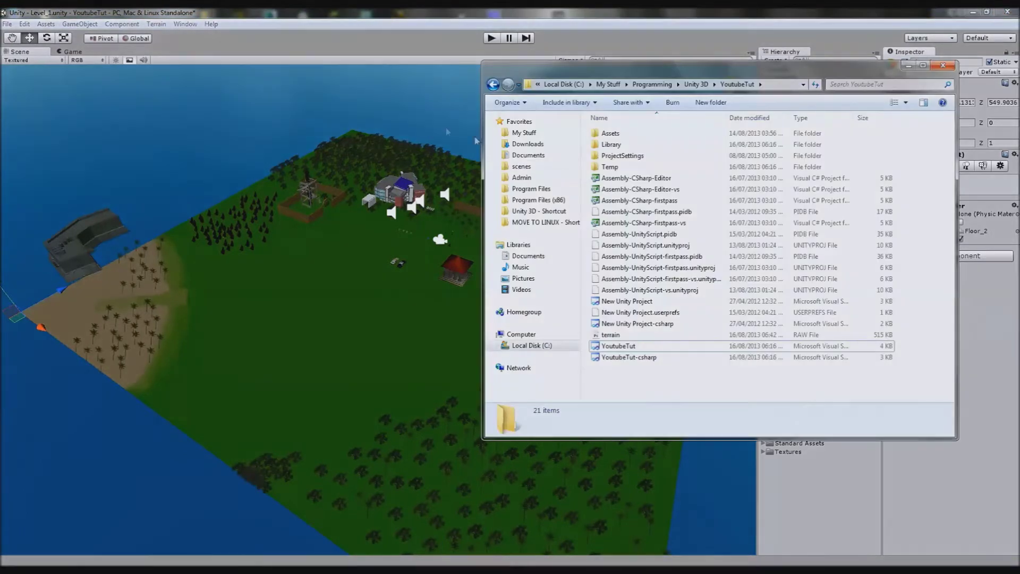
drag(807, 82, 441, 171)
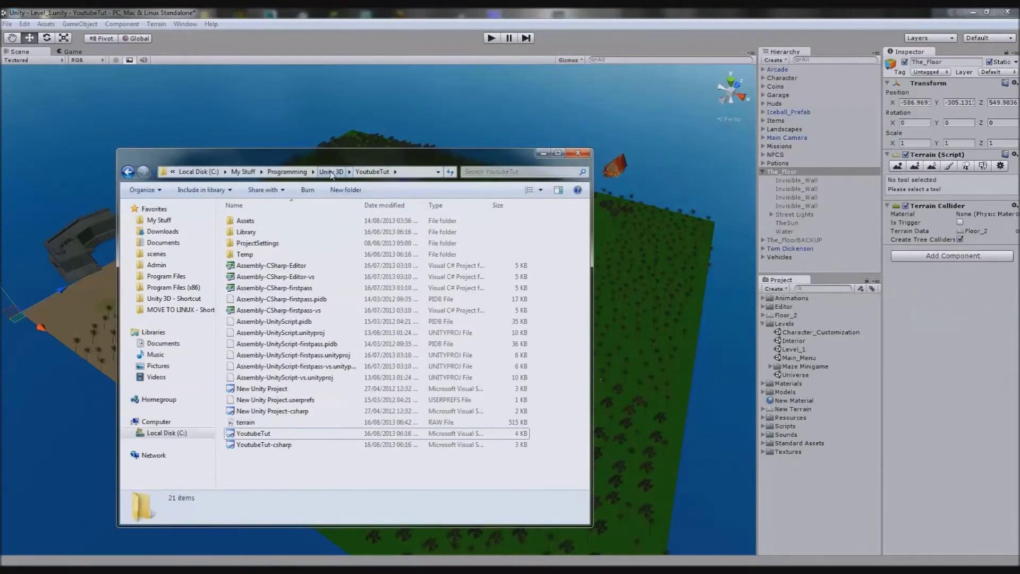
double_click(245, 221)
drag(333, 413, 218, 212)
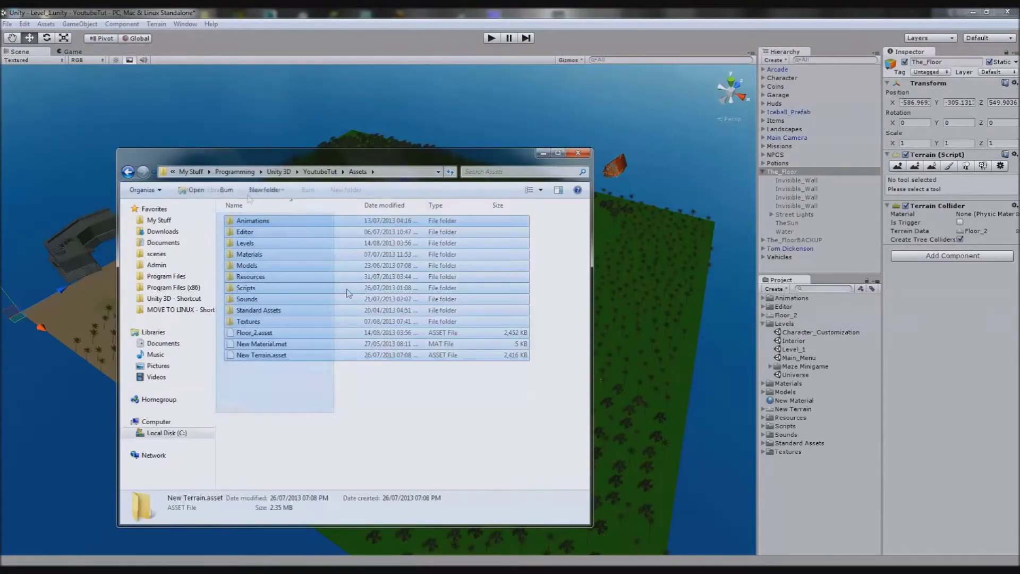
click(446, 392)
key(BackSpace)
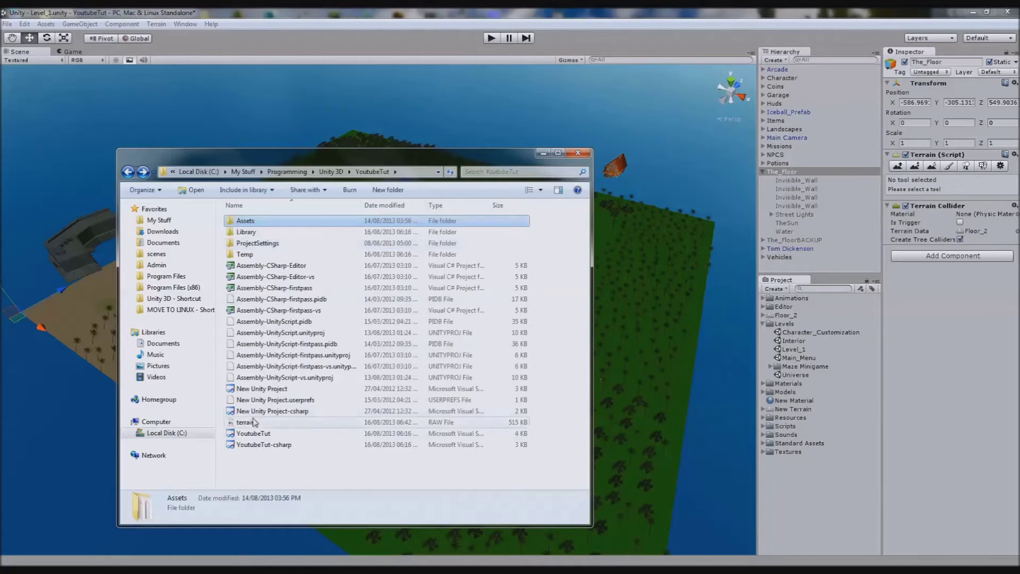
Step: Open terrain.raw in Photoshop as 513 × 513 pixels with two interleaved 8-bit channels, and compare it with the flat terrain in Unity
drag(253, 422, 392, 237)
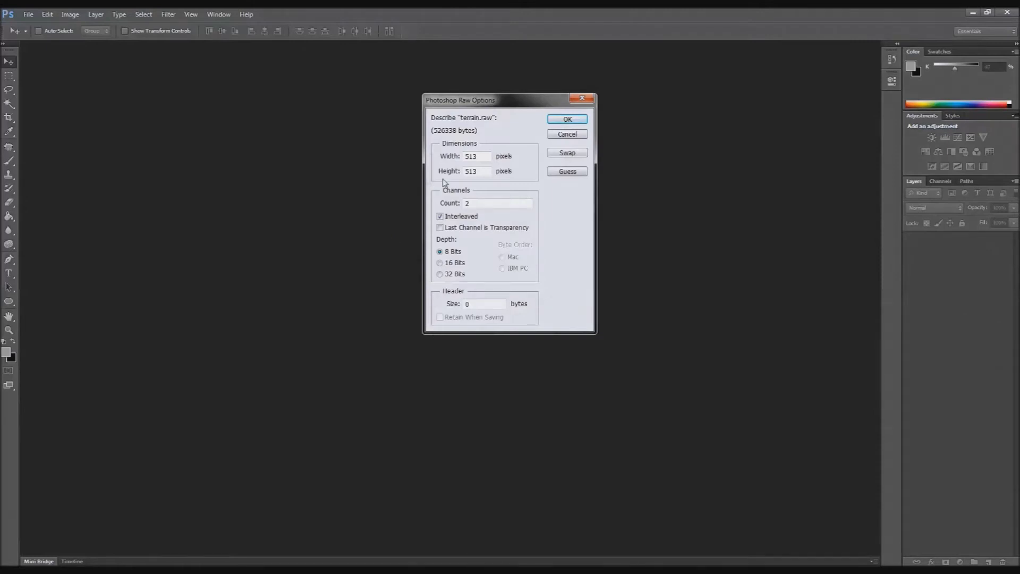
click(575, 121)
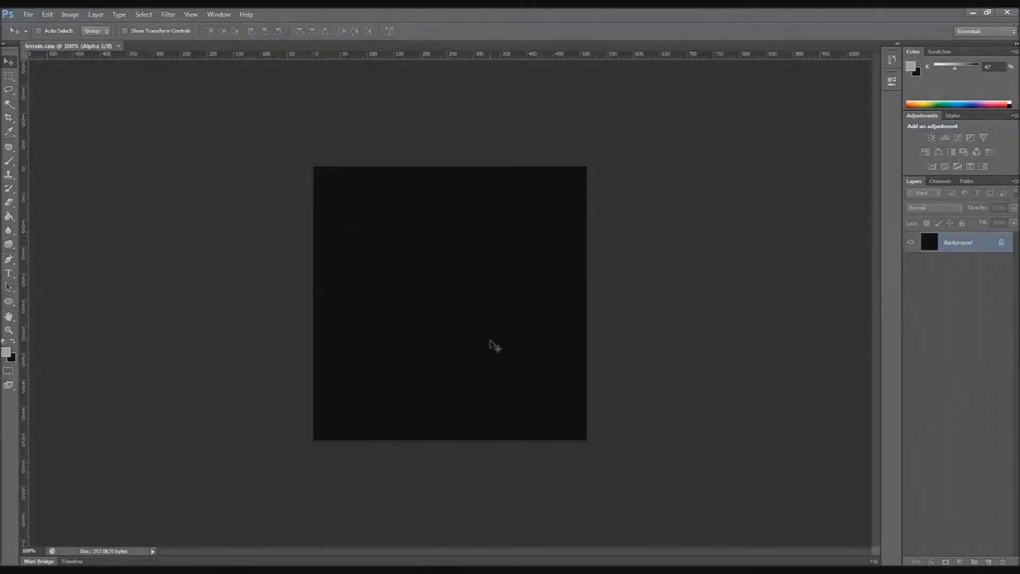
key(alt+Tab)
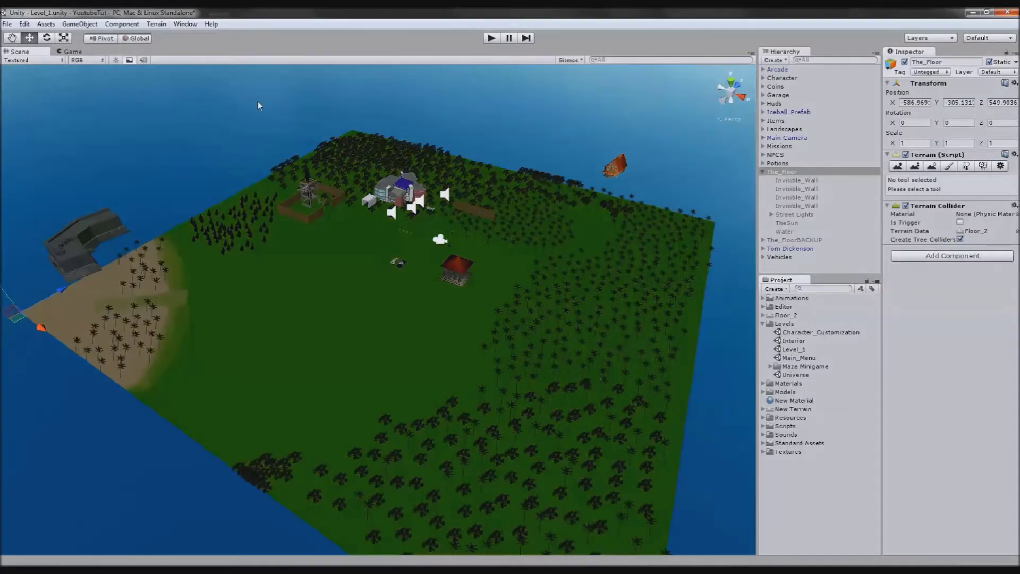
middle_drag(457, 343, 422, 298)
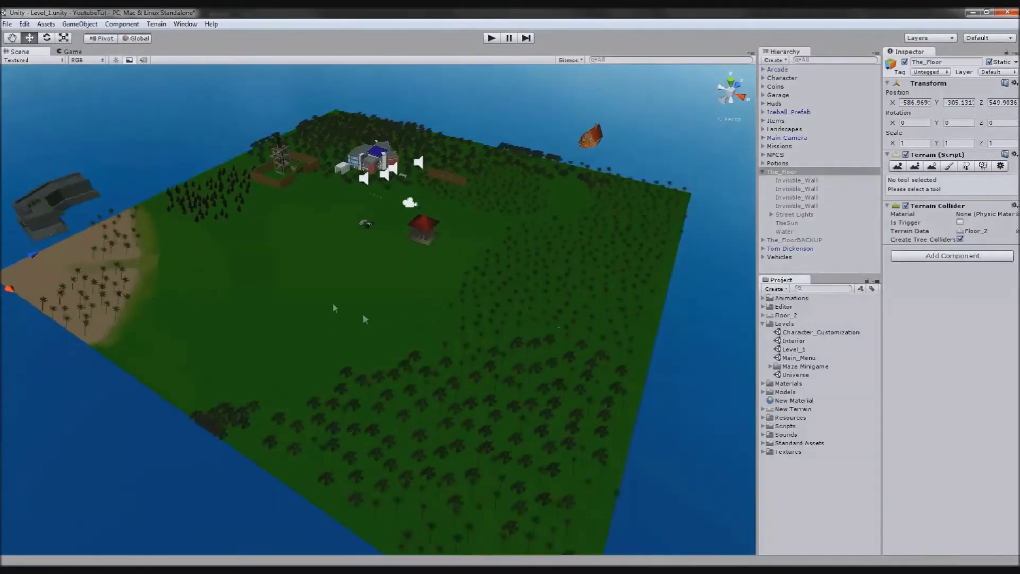
key(alt+Tab)
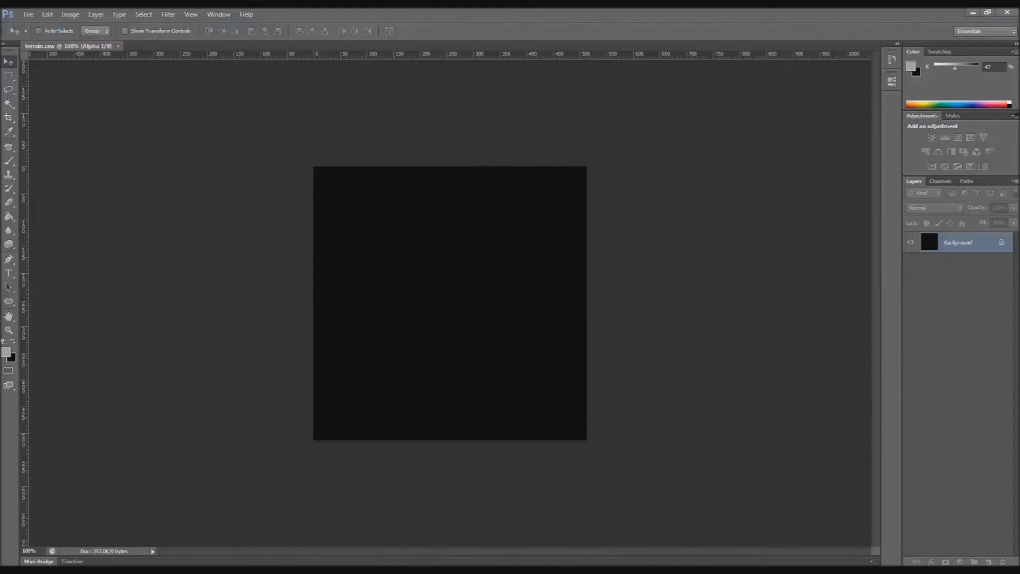
Step: Switch to the browser and review the Google Images results for "city heightmap" and the enlarged DaggerXL terrain image
click(51, 4)
key(alt+Tab)
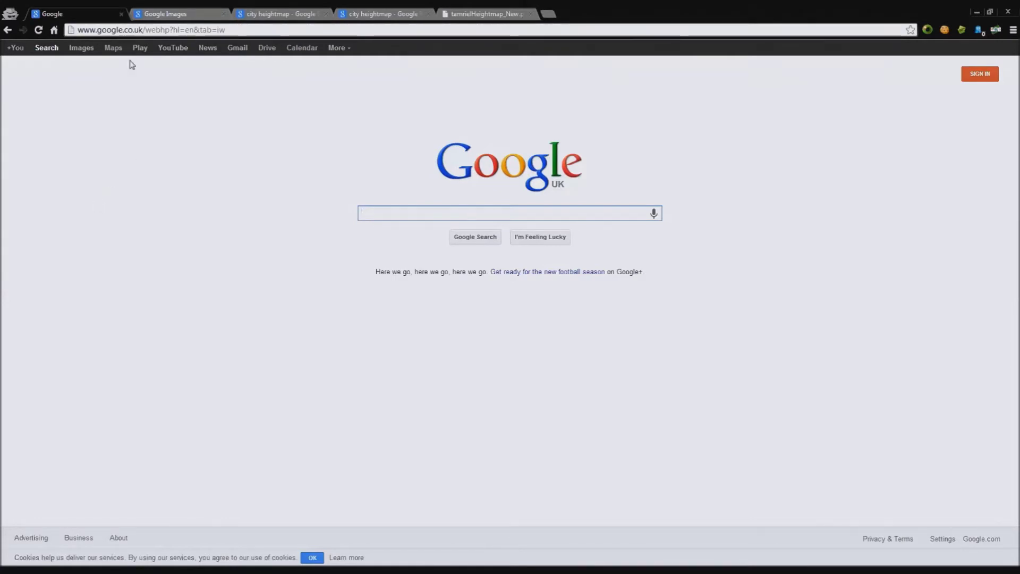
click(201, 12)
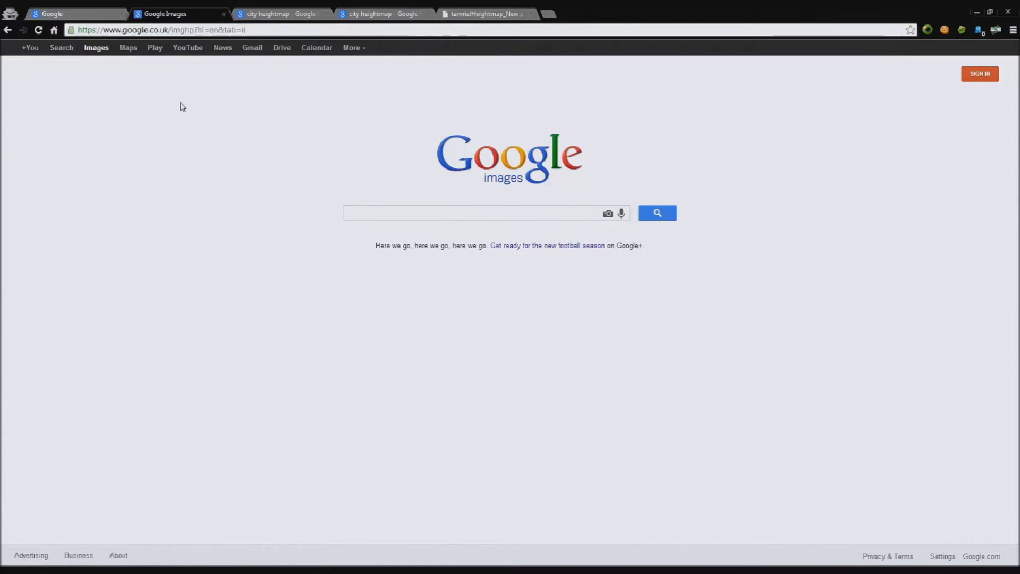
click(283, 14)
drag(159, 75, 65, 69)
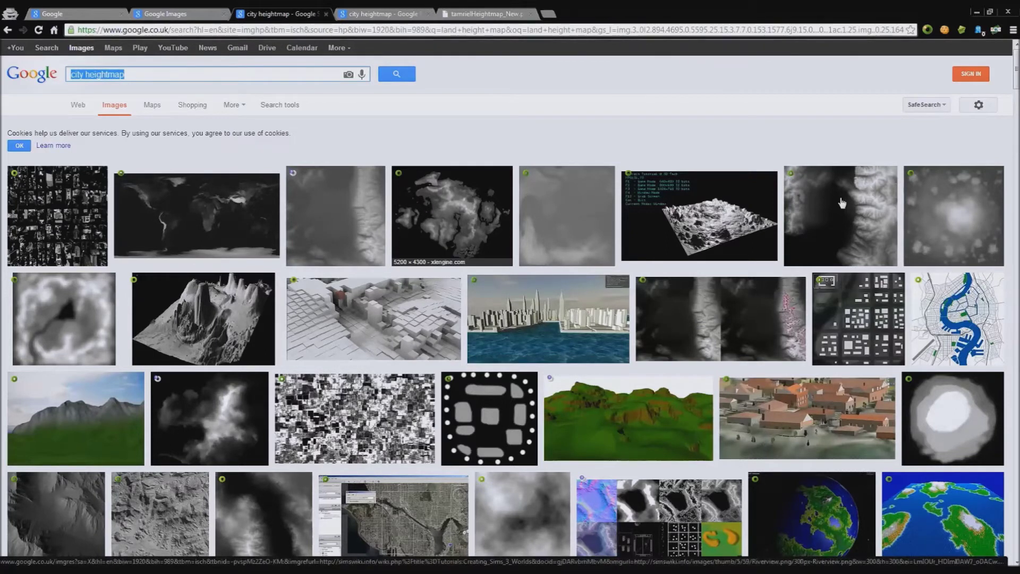
mouse_move(127, 79)
mouse_down()
mouse_move(70, 85)
mouse_move(109, 74)
mouse_up()
double_click(110, 72)
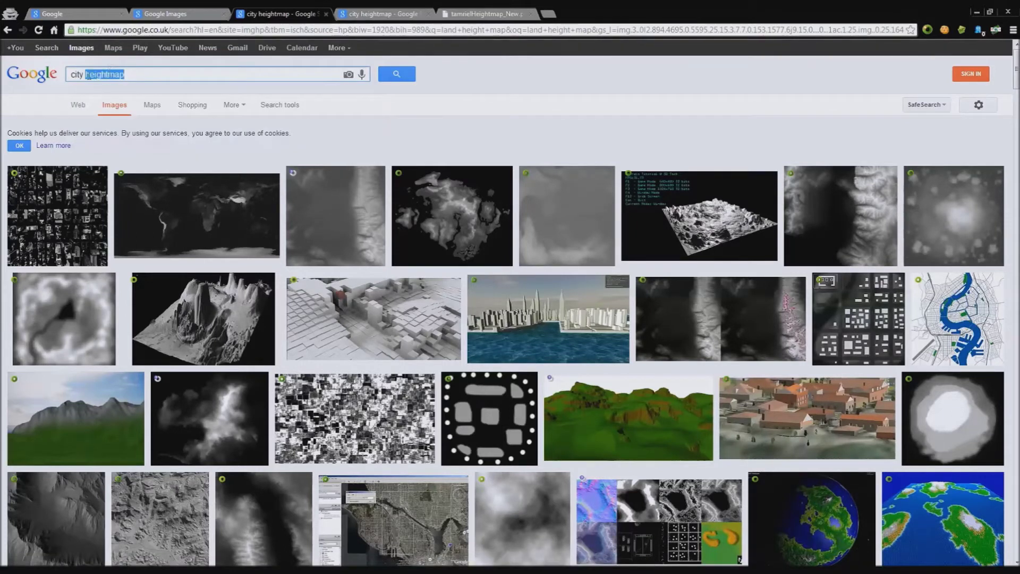
click(85, 75)
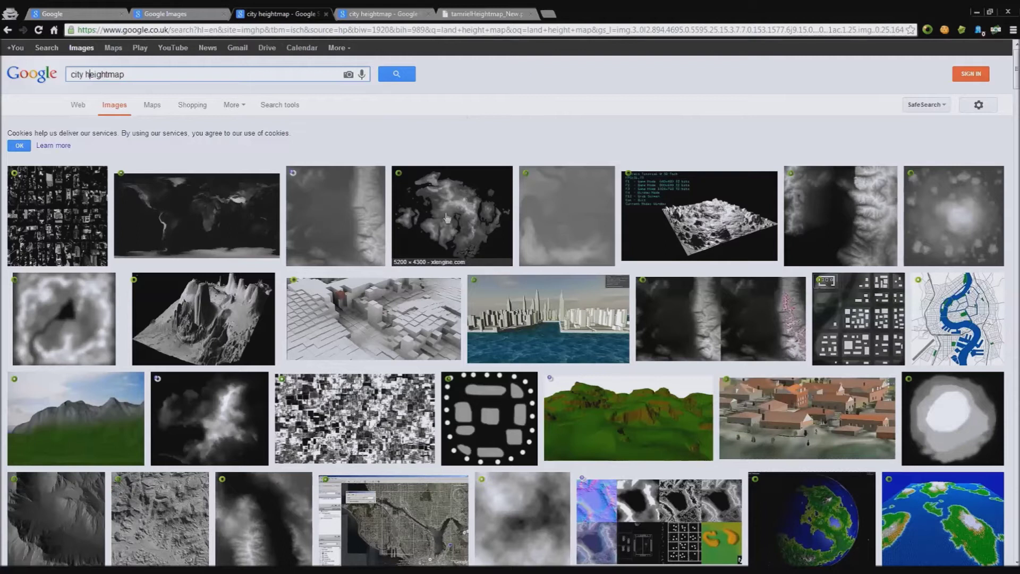
click(395, 17)
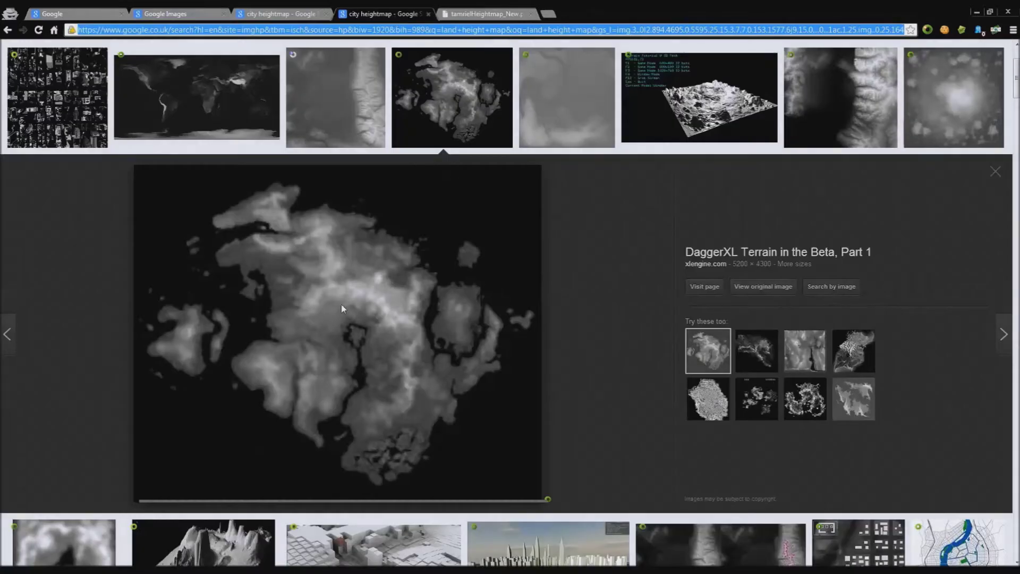
Step: Copy the full-size tamrielHeightmap_New.png image from xlengine.com
click(484, 15)
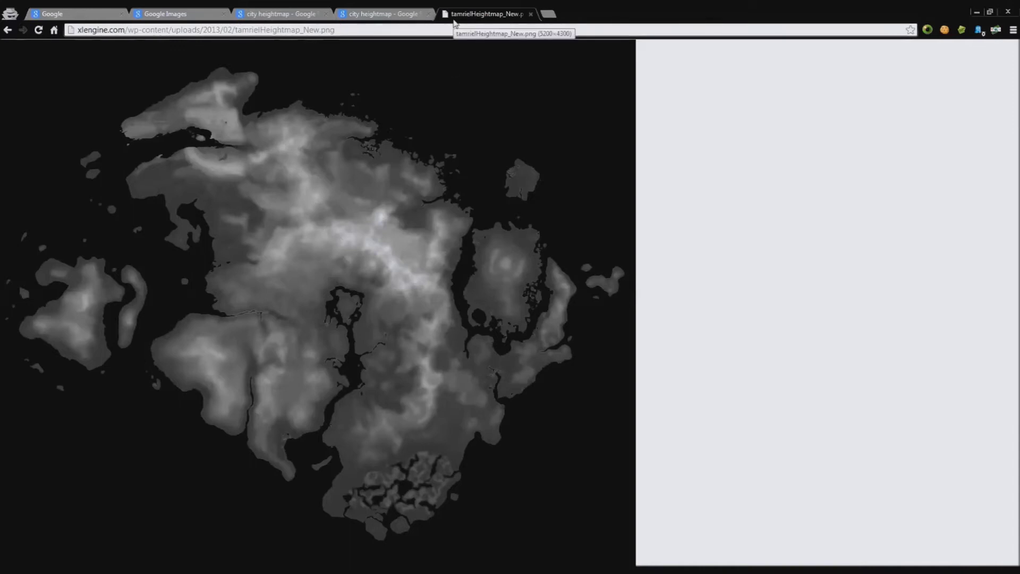
drag(353, 30, 271, 42)
key(ctrl+a)
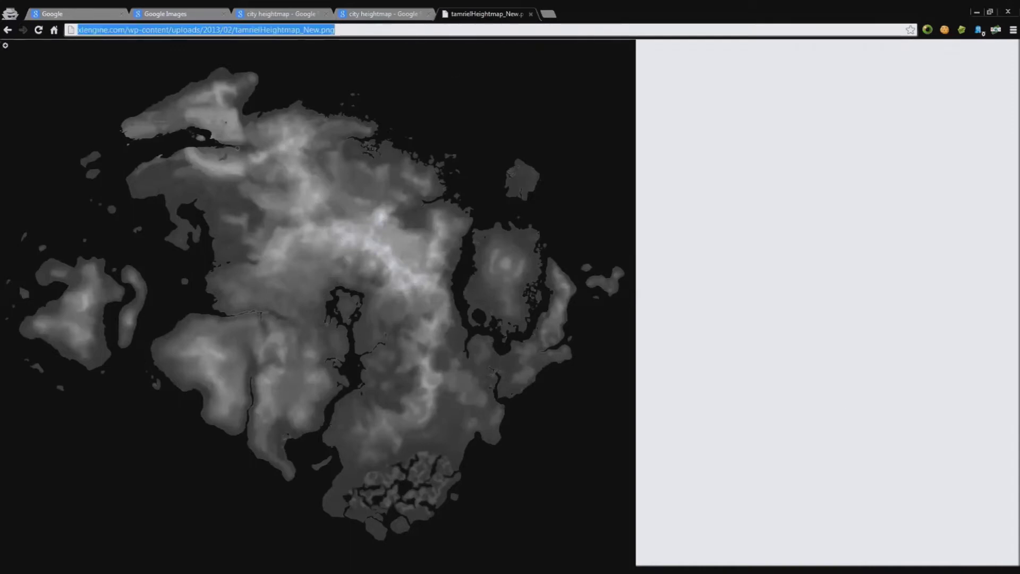
click(914, 390)
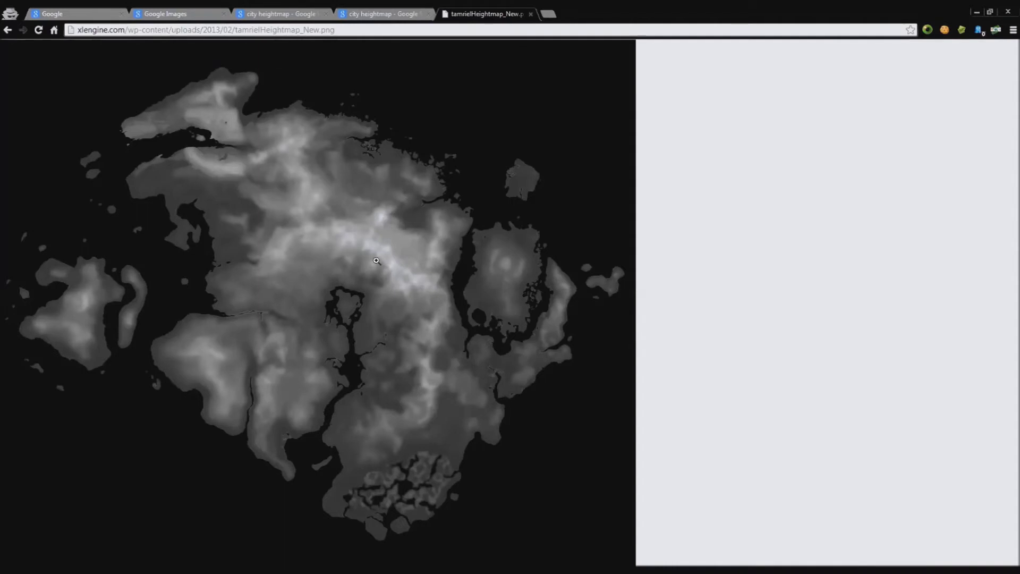
right_click(324, 261)
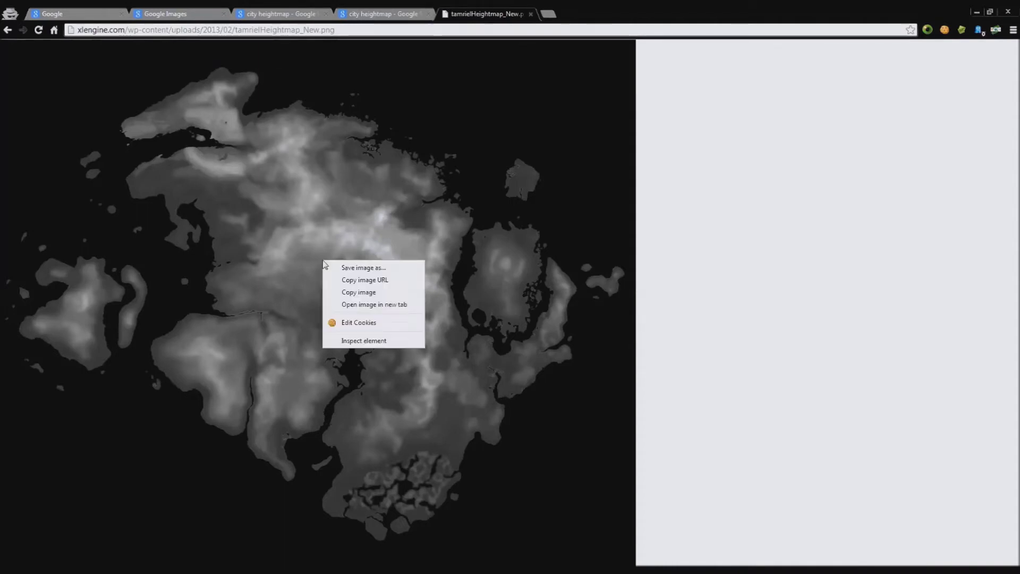
click(359, 293)
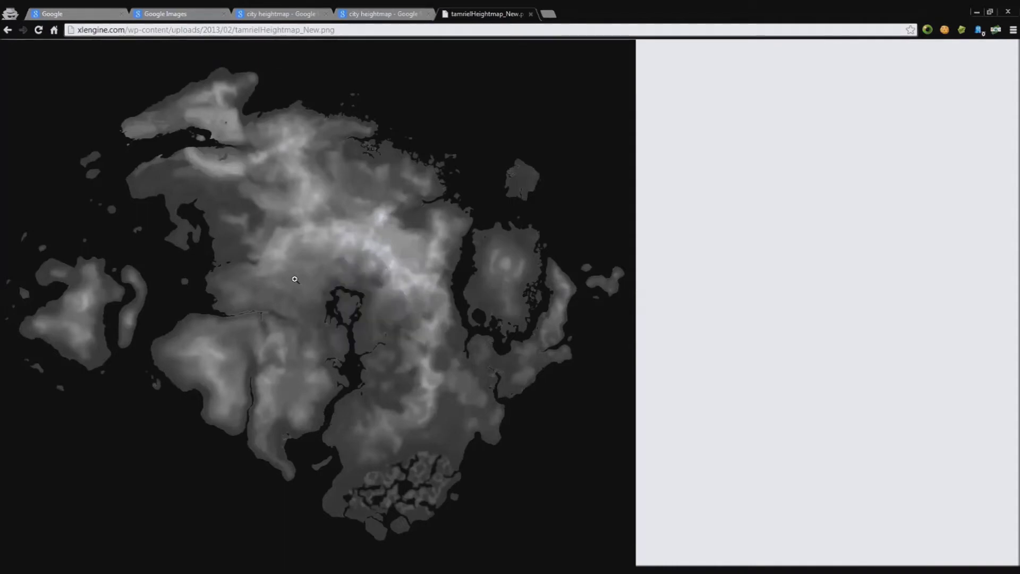
Step: Switch to Photoshop, paste the heightmap into terrain.raw and scale it to about 12% so its height matches the canvas
key(alt+Tab)
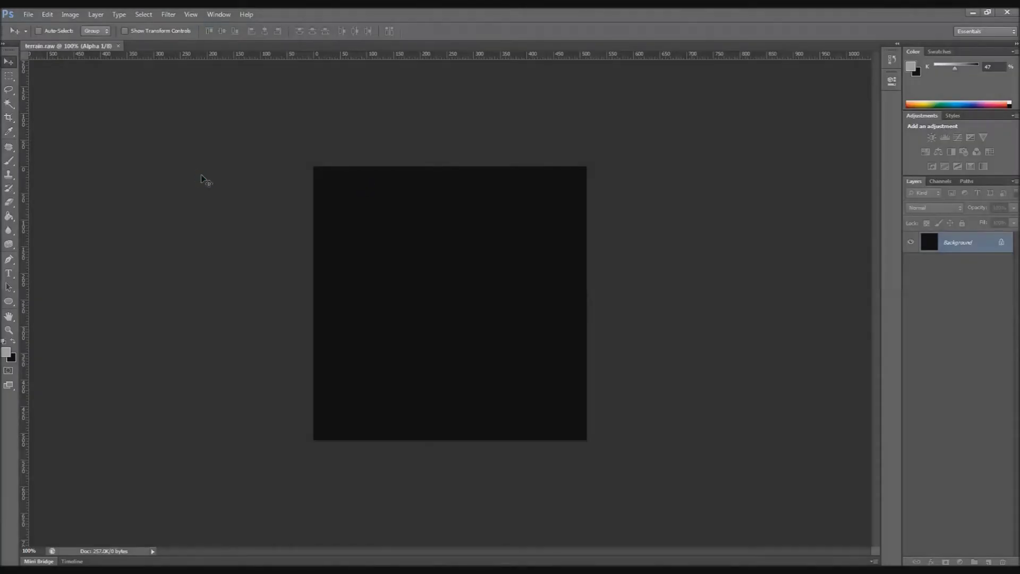
key(ctrl+v)
alt+scroll(300, 297, down, 20)
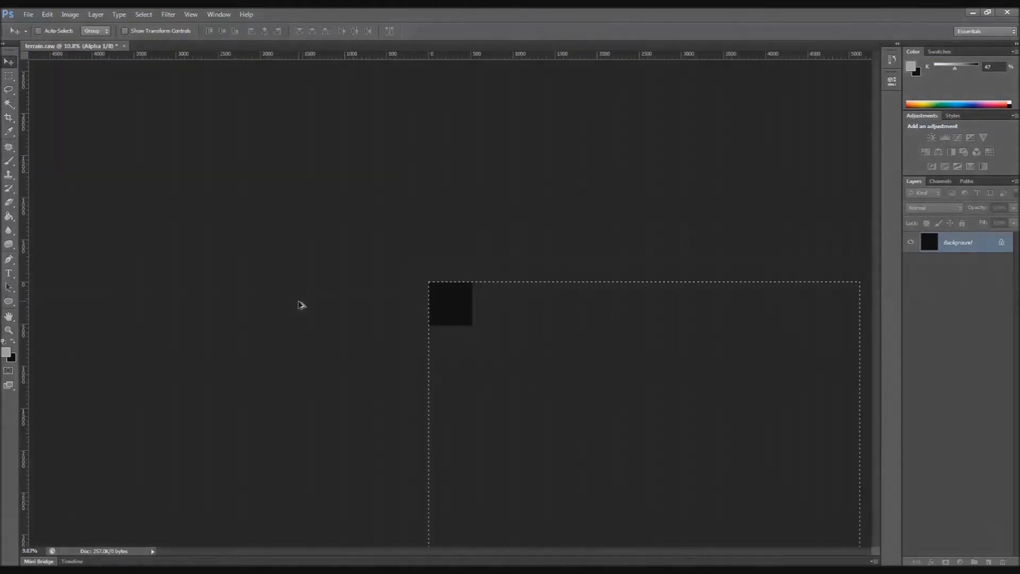
key(ctrl+minus)
key(ctrl+t)
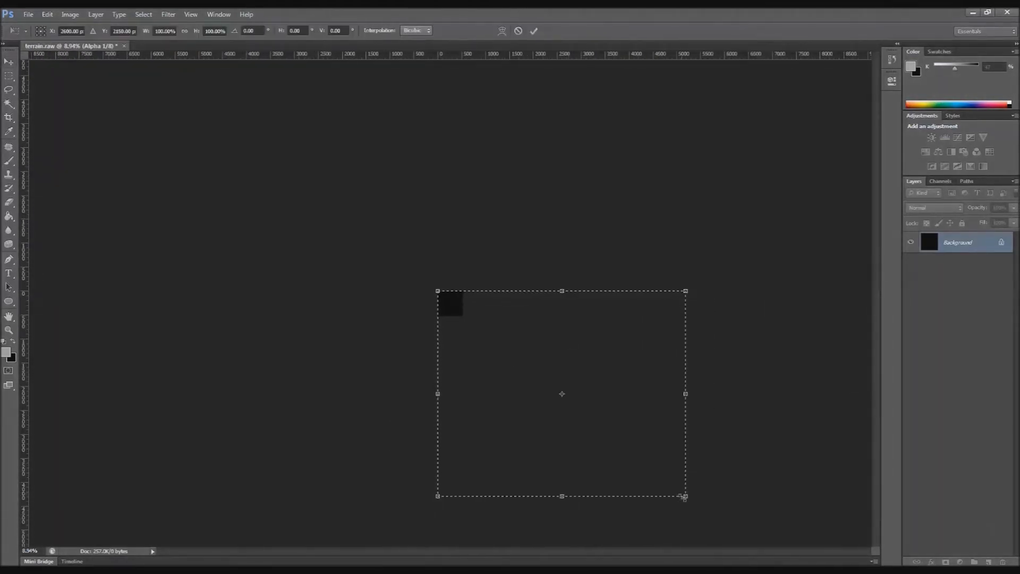
drag(685, 495, 467, 315)
alt+scroll(469, 327, up, 20)
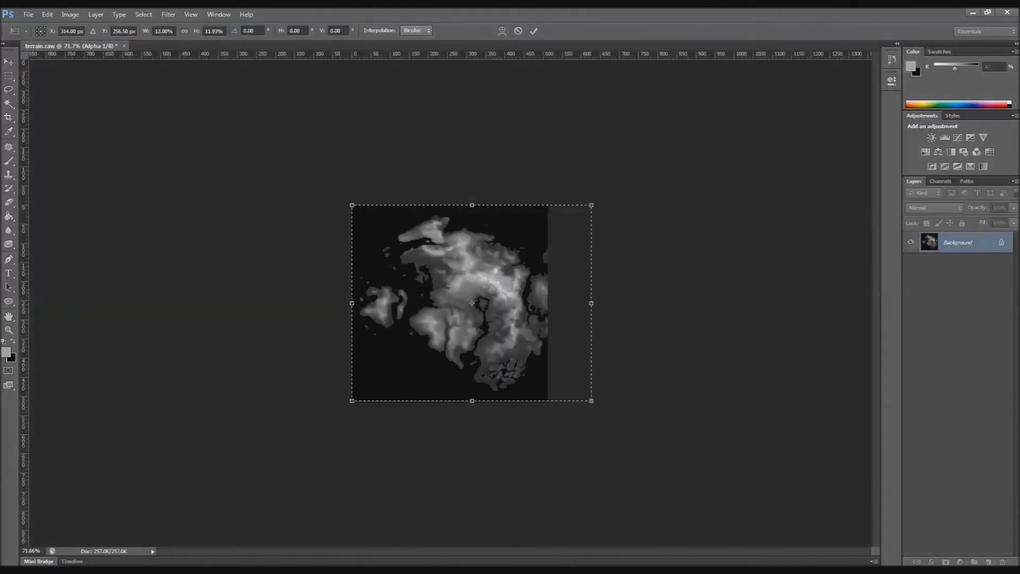
Step: Check the source heightmap in the browser, then narrow the pasted copy to the canvas width and apply the transformation
key(alt+Tab)
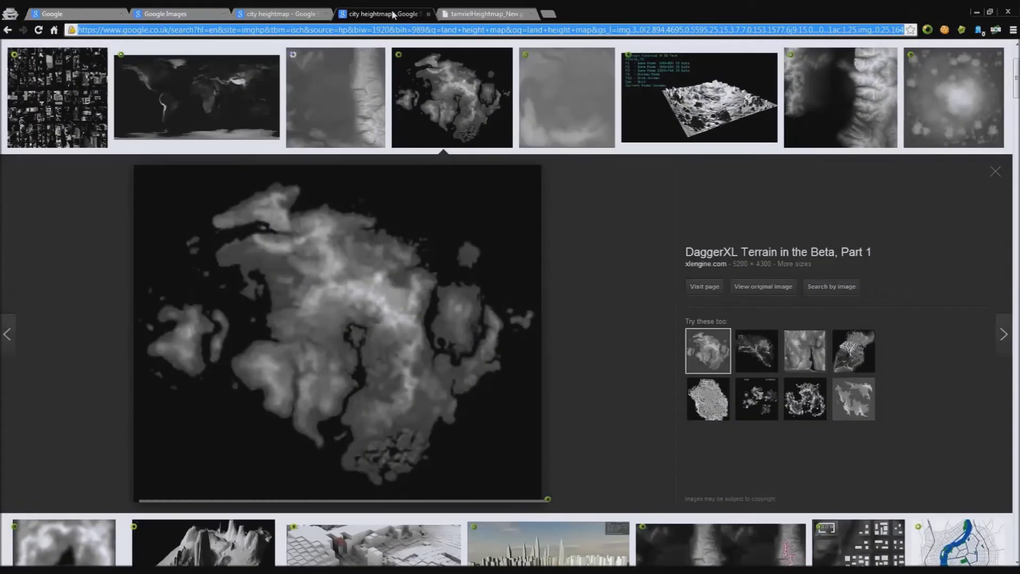
click(380, 14)
key(alt+Tab)
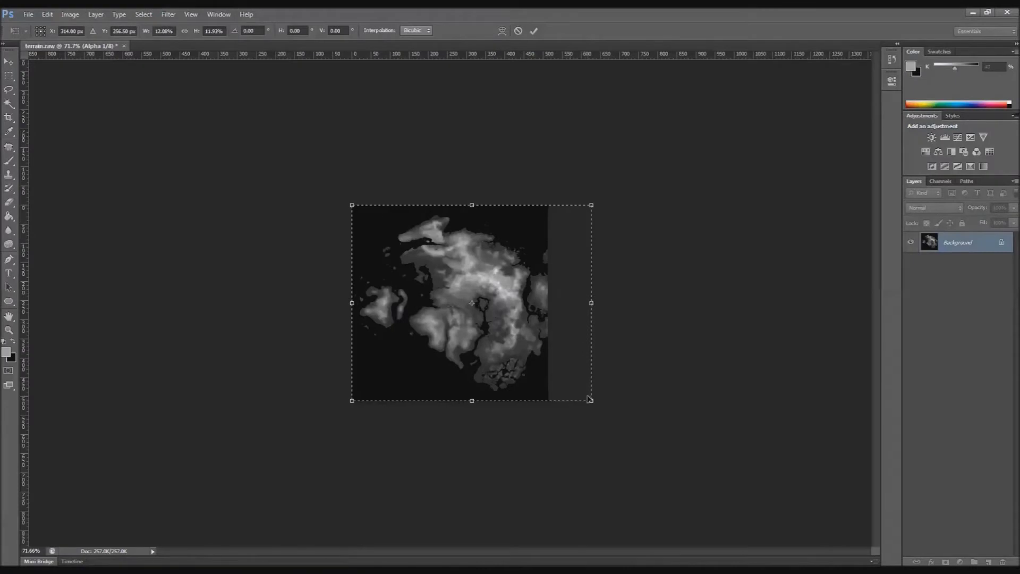
alt+scroll(565, 401, up, 1)
alt+scroll(565, 403, up, 2)
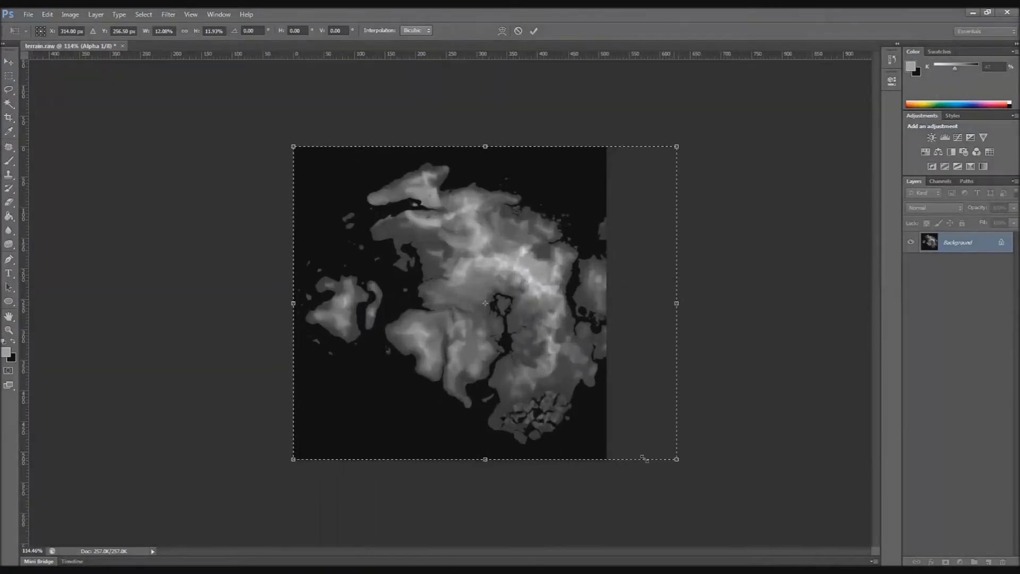
drag(676, 459, 610, 459)
key(Return)
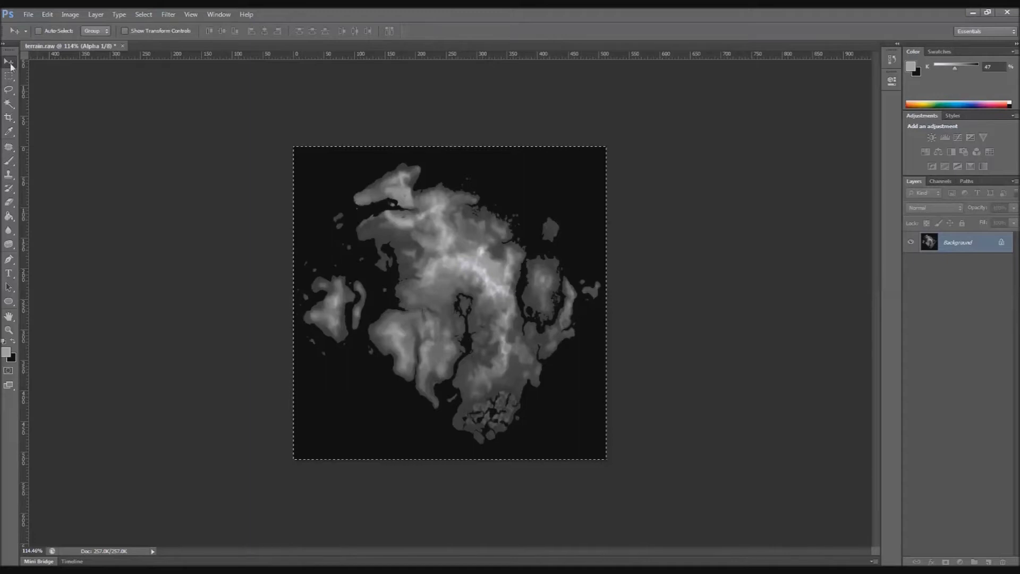
Step: Deselect the pasted heightmap in terrain.raw
key(ctrl+d)
alt+scroll(329, 298, up, 2)
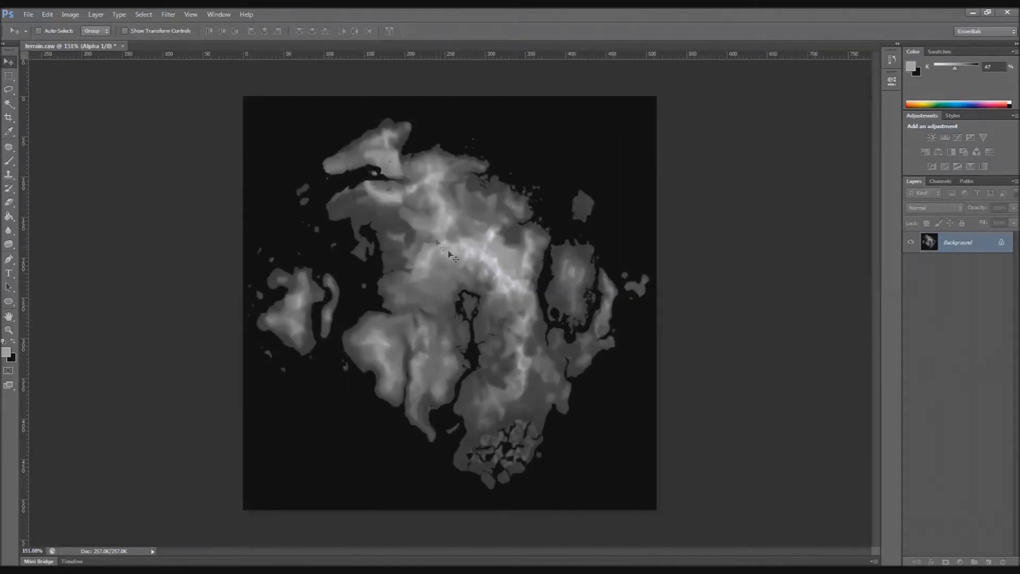
alt+scroll(456, 255, up, 1)
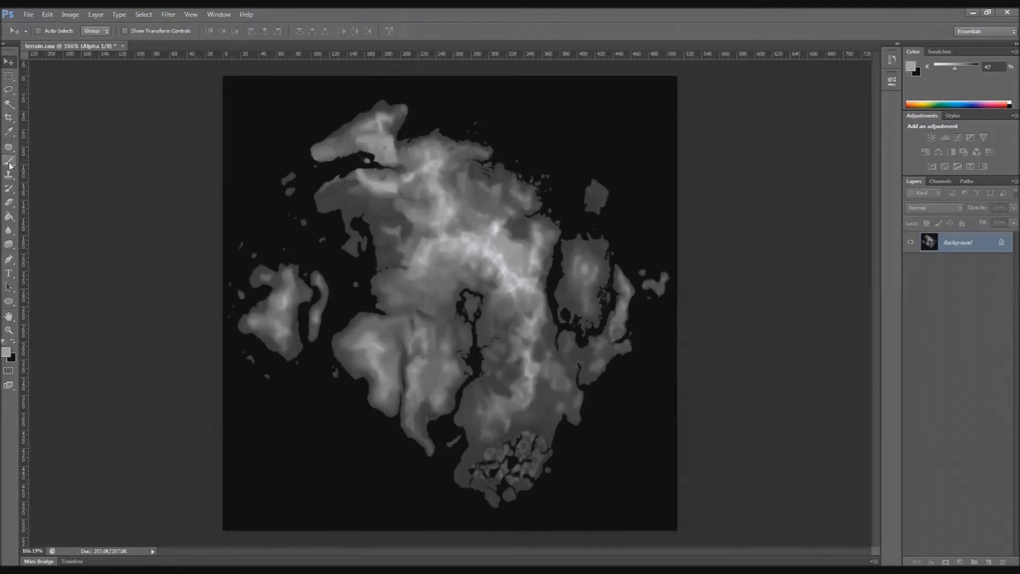
Step: Paint out the small stray islets around the western island with a black 25 px brush
click(9, 161)
key(d)
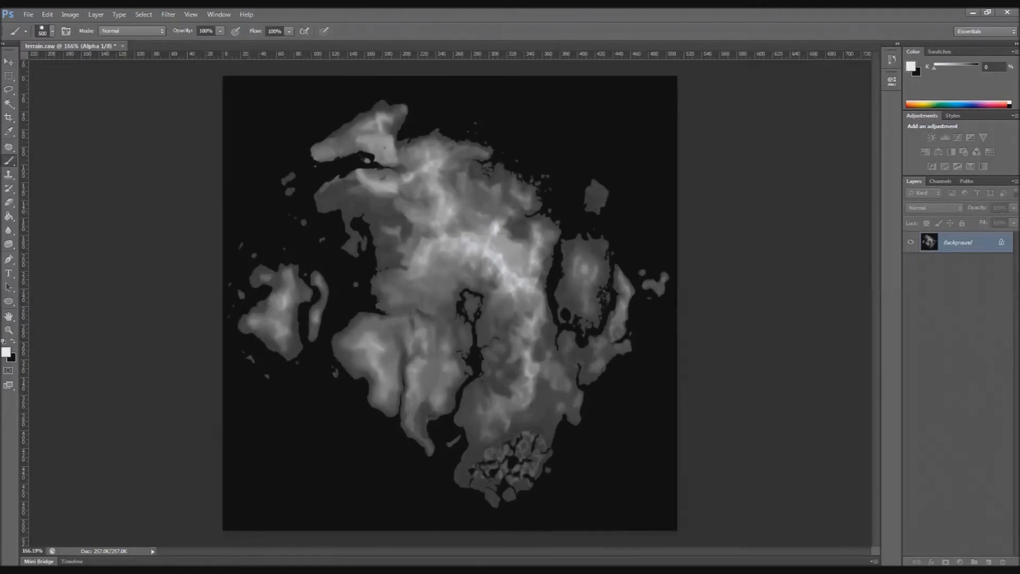
key(x)
alt+scroll(241, 178, up, 3)
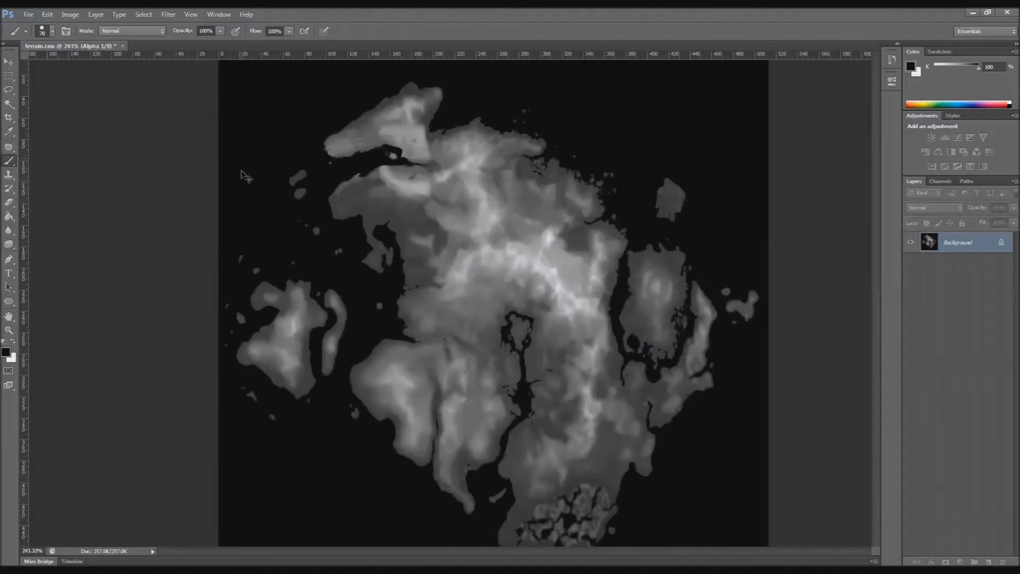
key(bracketleft)
key(bracketleft)
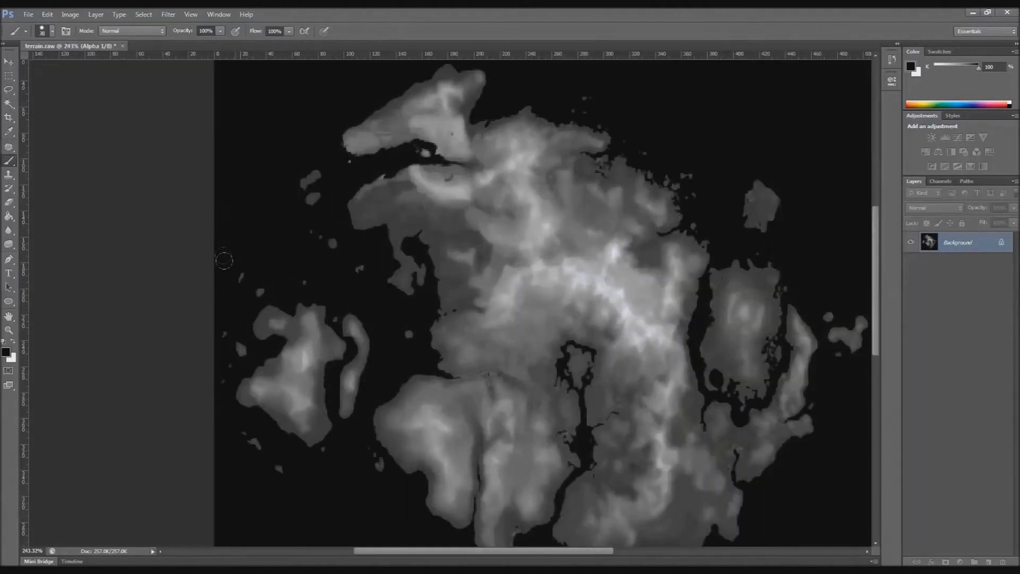
click(260, 292)
click(242, 350)
drag(264, 464, 336, 469)
click(379, 464)
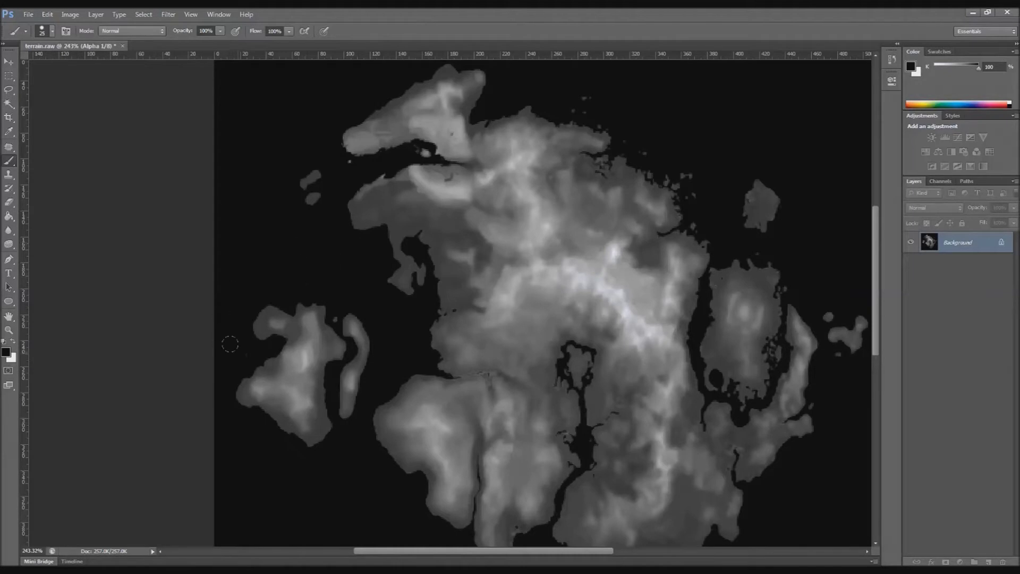
Step: Inspect the eastern islands and the fragmented southern tip of the heightmap for other small stray details
drag(611, 551, 675, 551)
scroll(660, 287, down, 4)
scroll(622, 224, down, 1)
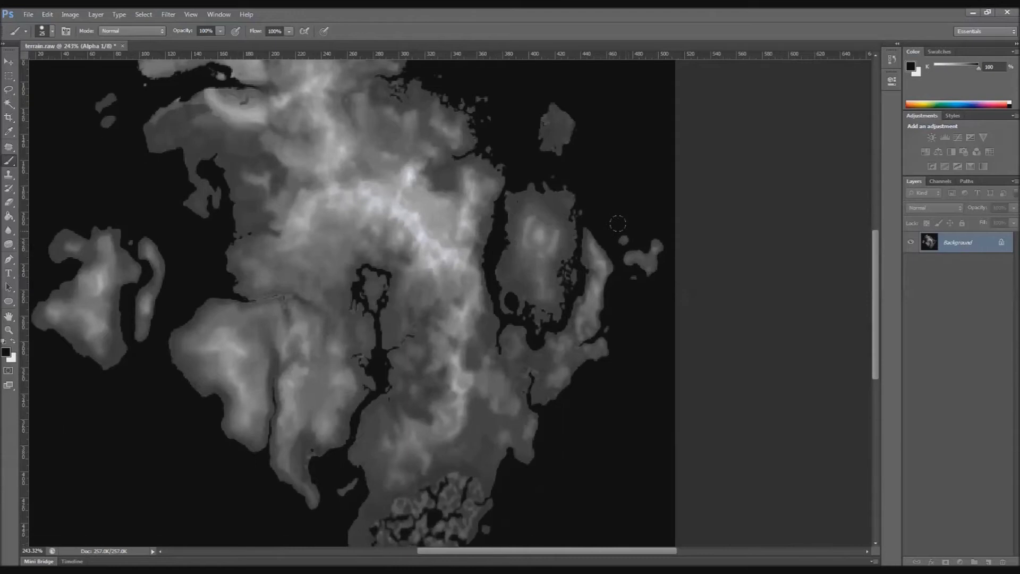
alt+scroll(626, 237, down, 5)
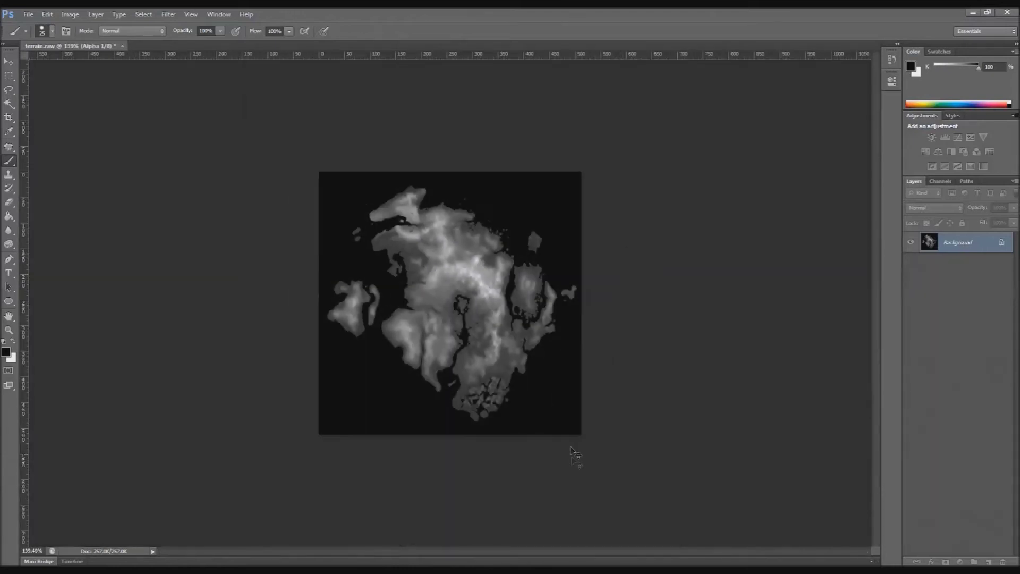
key(ctrl+0)
alt+scroll(558, 452, up, 5)
scroll(478, 404, down, 2)
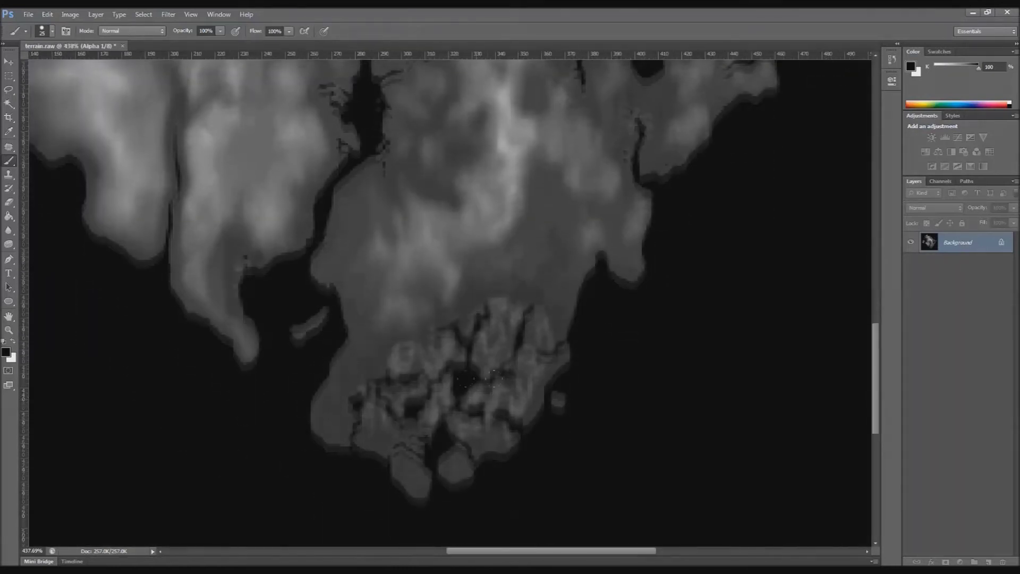
alt+scroll(476, 398, down, 4)
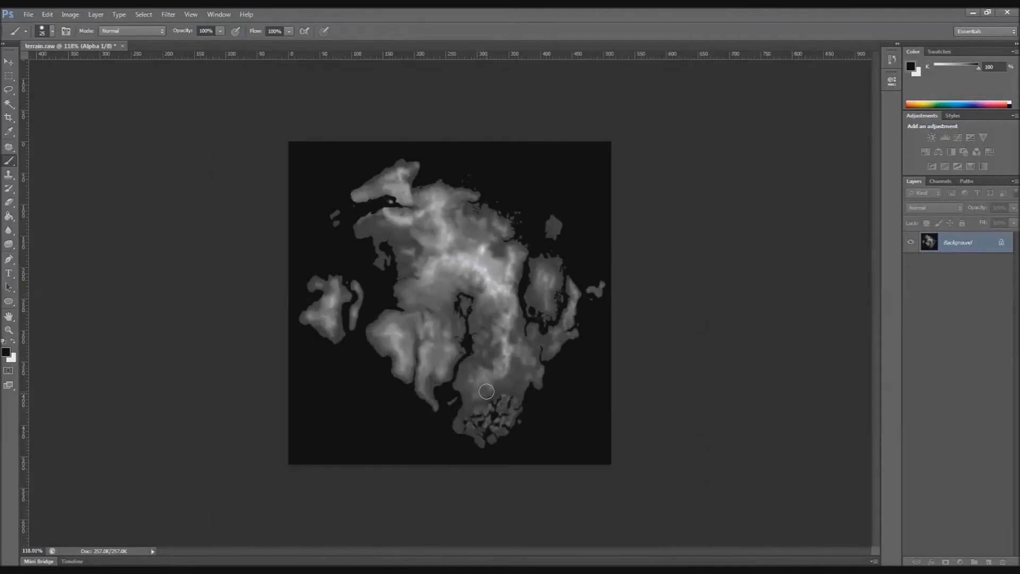
Step: Save the heightmap in Photoshop Raw format over the existing terrain.raw, with header 0 and interleaved channel order
key(ctrl+shift+s)
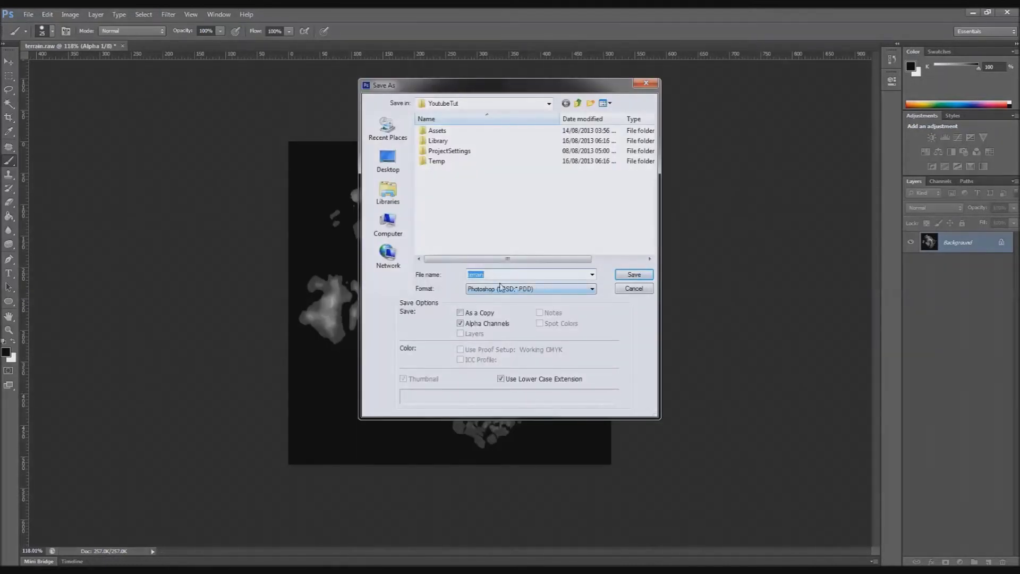
click(494, 287)
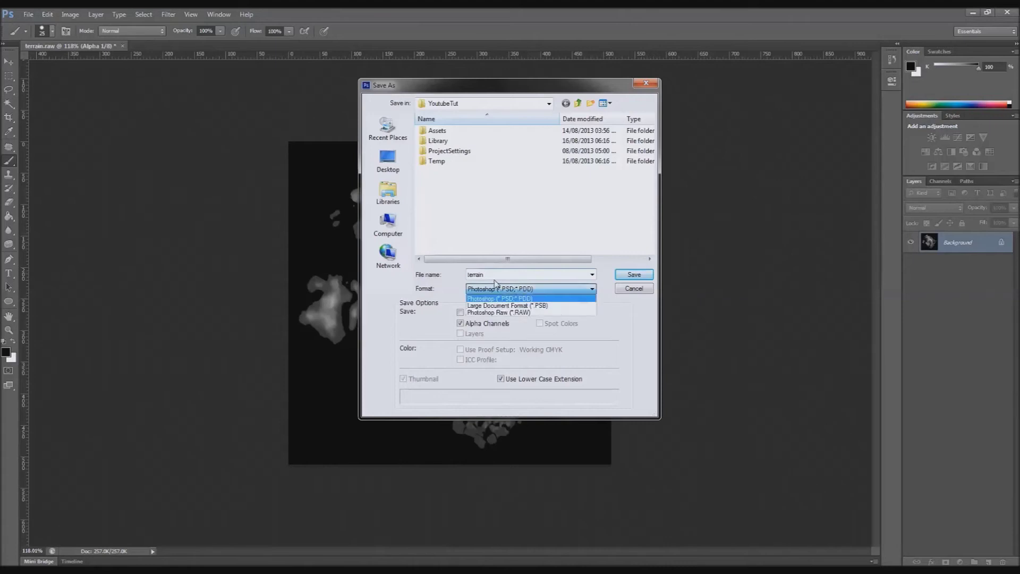
click(517, 313)
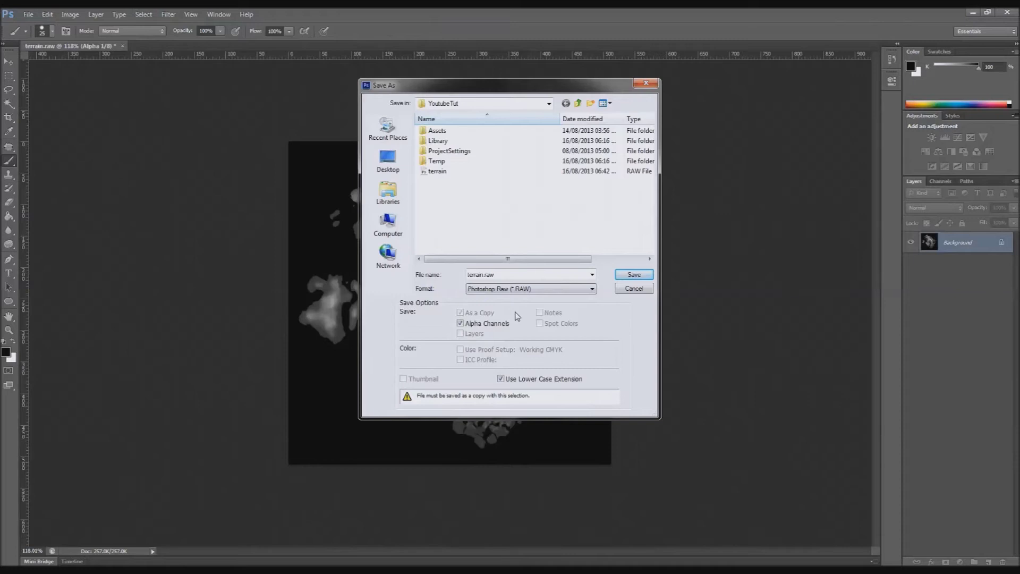
click(634, 275)
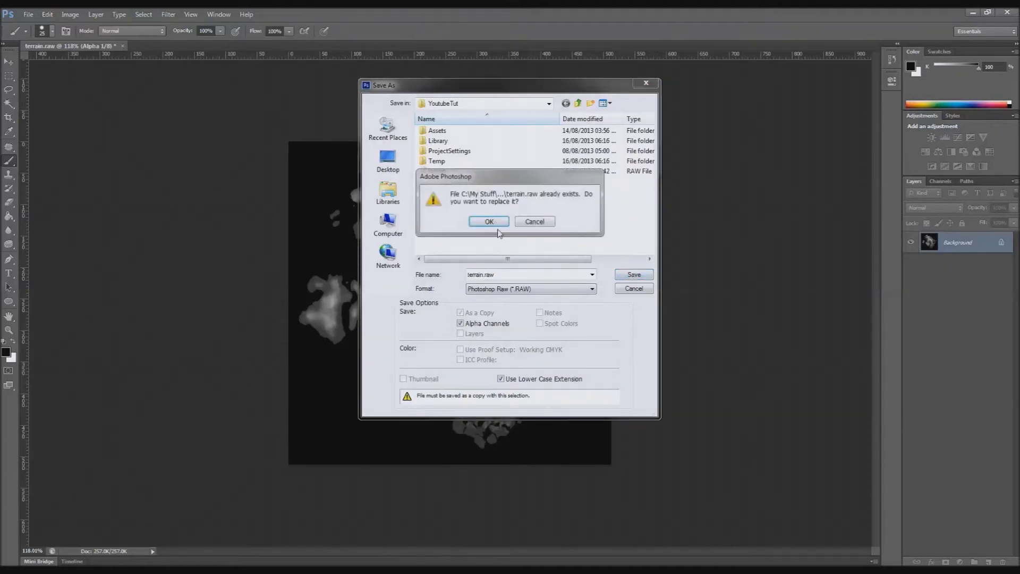
click(490, 222)
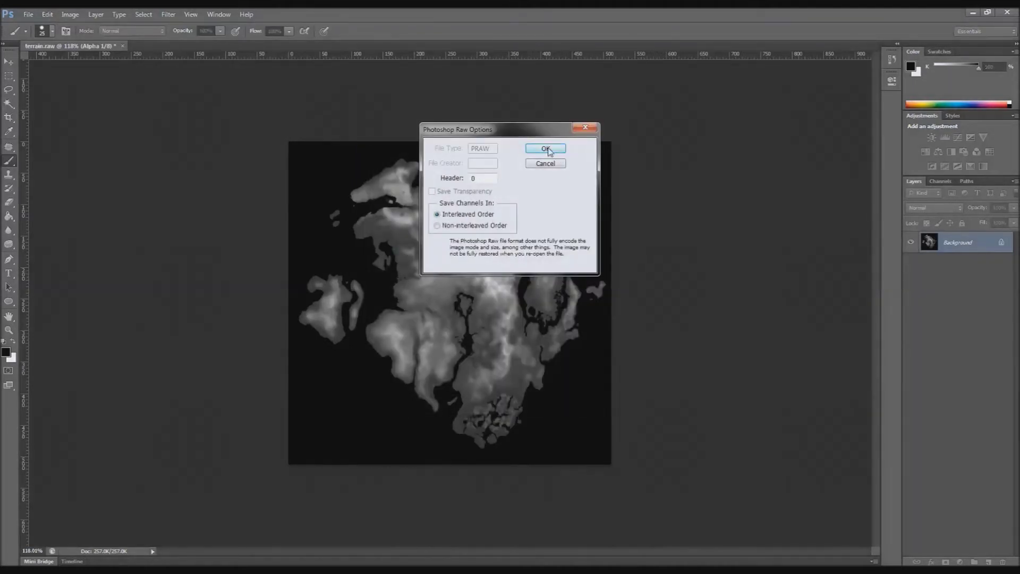
click(547, 149)
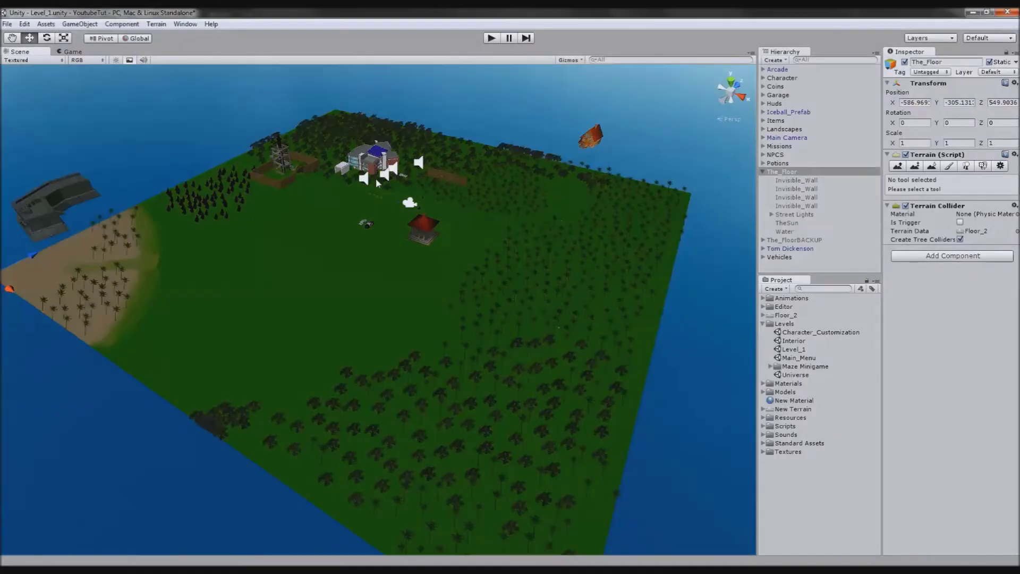
Step: Switch to Unity and choose terrain.raw from the YoutubeTut folder as the raw heightmap to import
mouse_move(412, 287)
alt+mouse_down()
mouse_move(410, 317)
mouse_move(287, 397)
mouse_move(296, 364)
mouse_move(372, 328)
mouse_move(384, 342)
mouse_move(406, 273)
alt+mouse_up()
scroll(406, 274, down, 5)
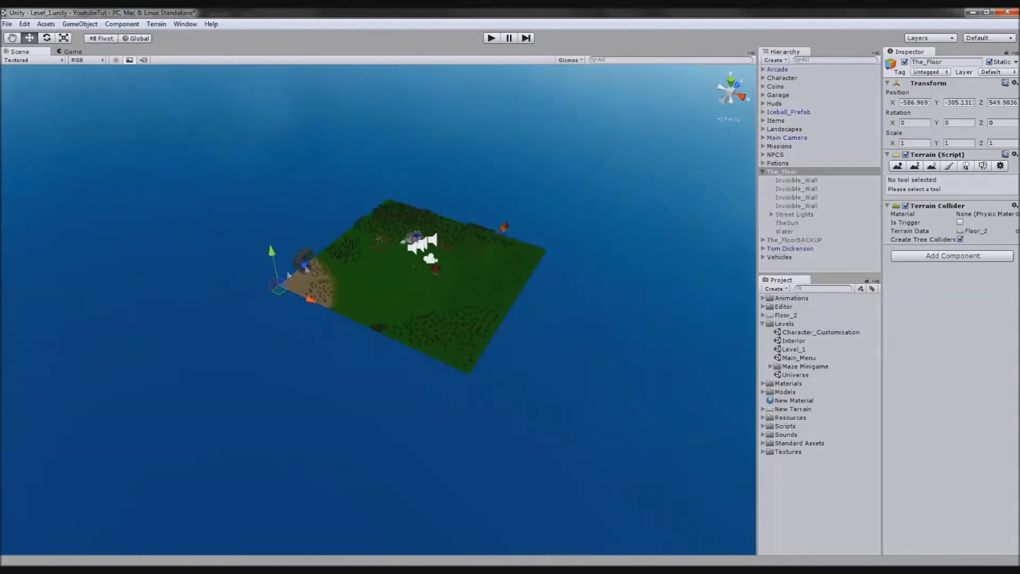
scroll(460, 273, up, 6)
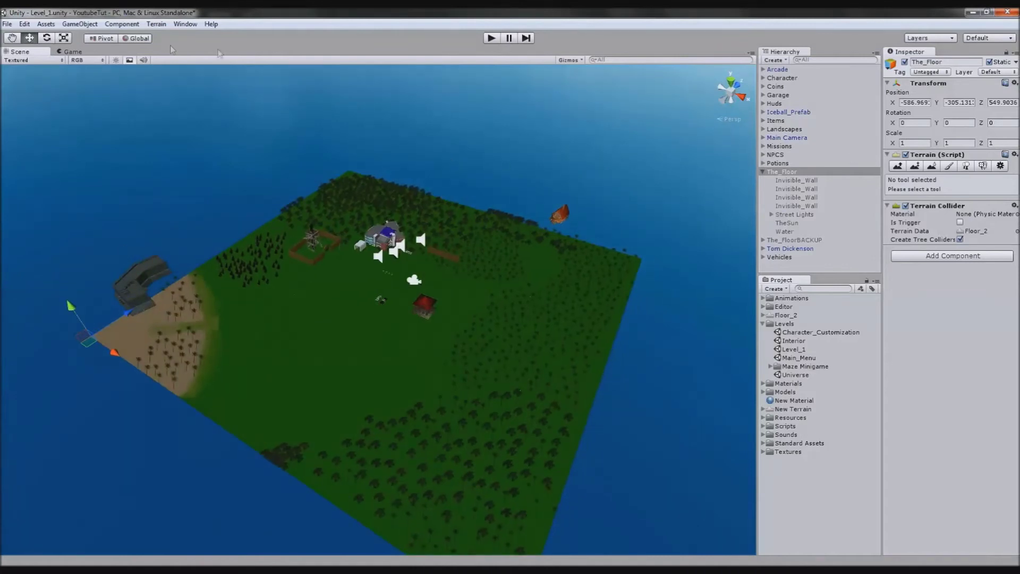
click(156, 24)
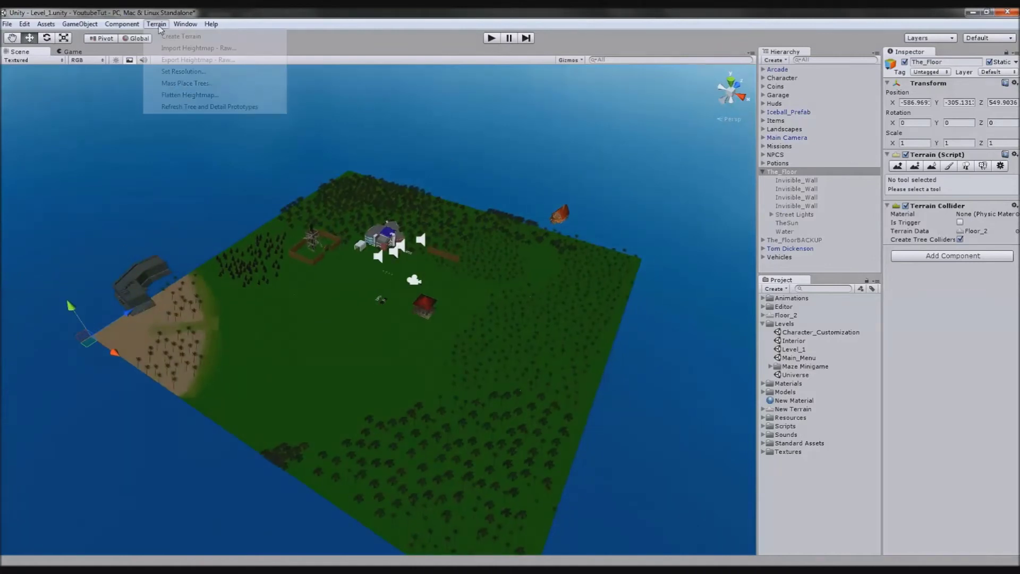
click(196, 48)
click(118, 148)
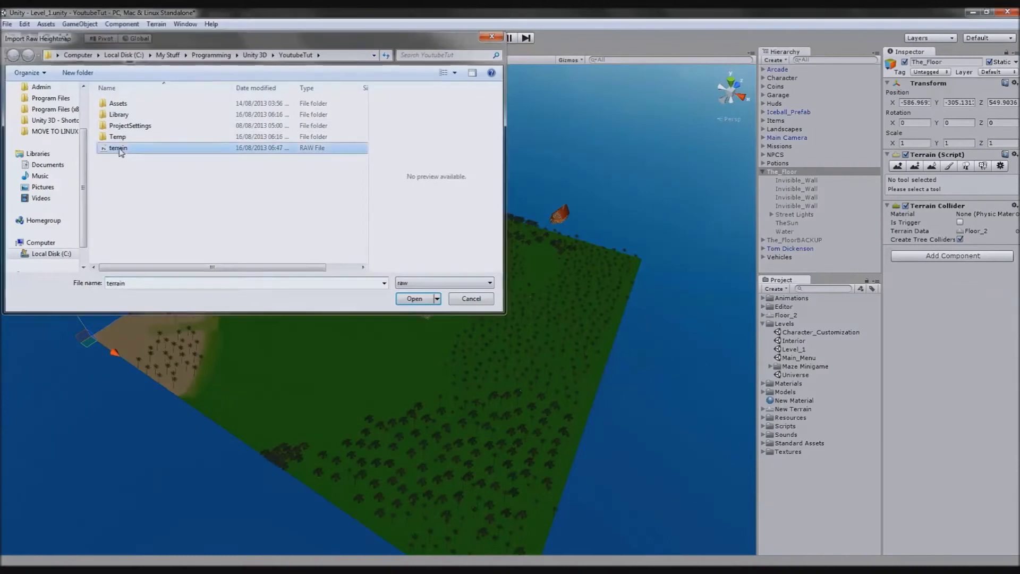
double_click(119, 149)
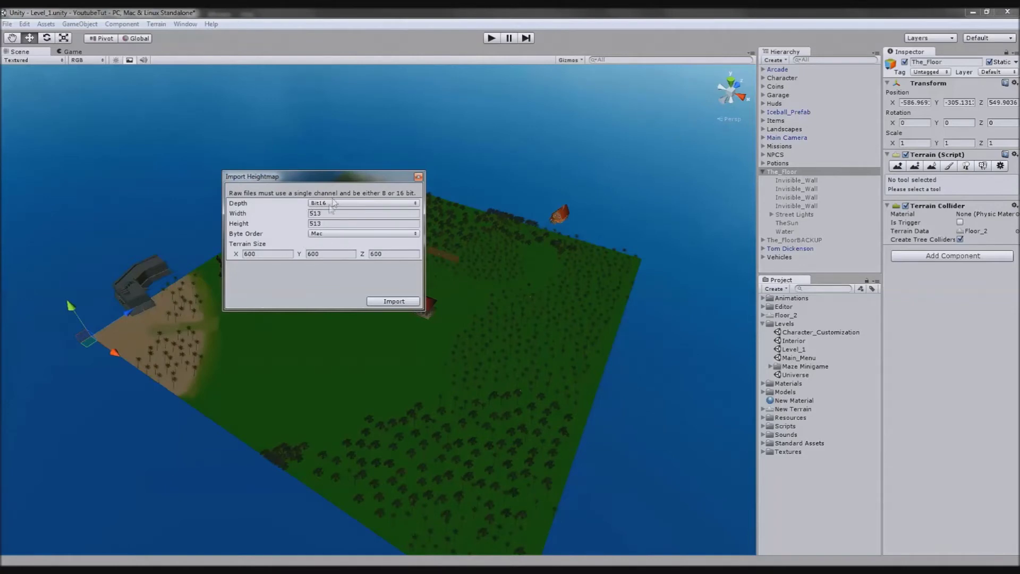
Step: Check the import's 513 by 513 resolution and its terrain size of 600 on each axis, and import the heightmap
click(314, 214)
click(321, 214)
click(286, 254)
key(Tab)
key(Tab)
drag(261, 256, 171, 251)
drag(389, 256, 284, 248)
click(398, 302)
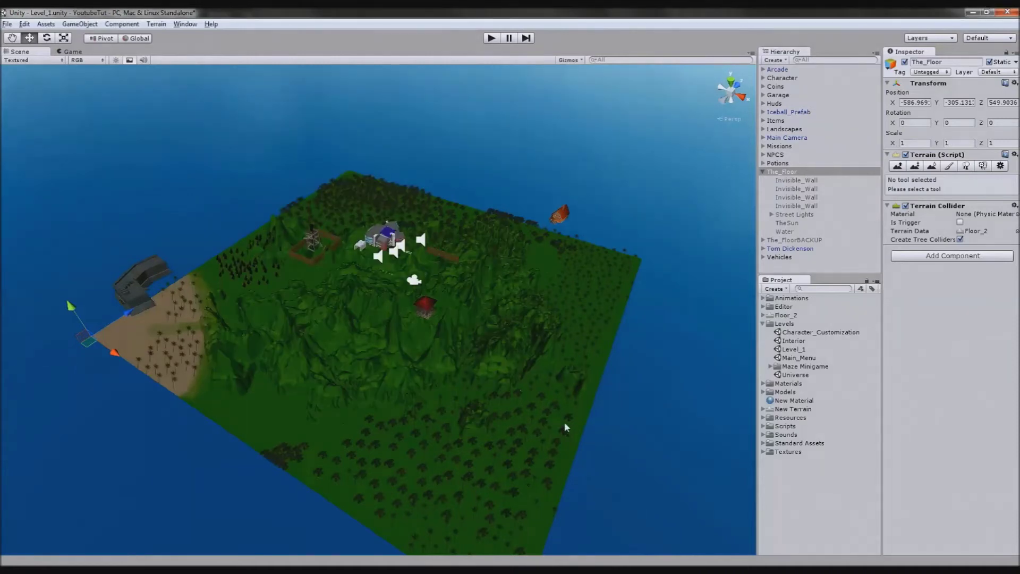
Step: Examine the imported mountain relief from the side, close up and from directly above
alt+drag(564, 425, 434, 316)
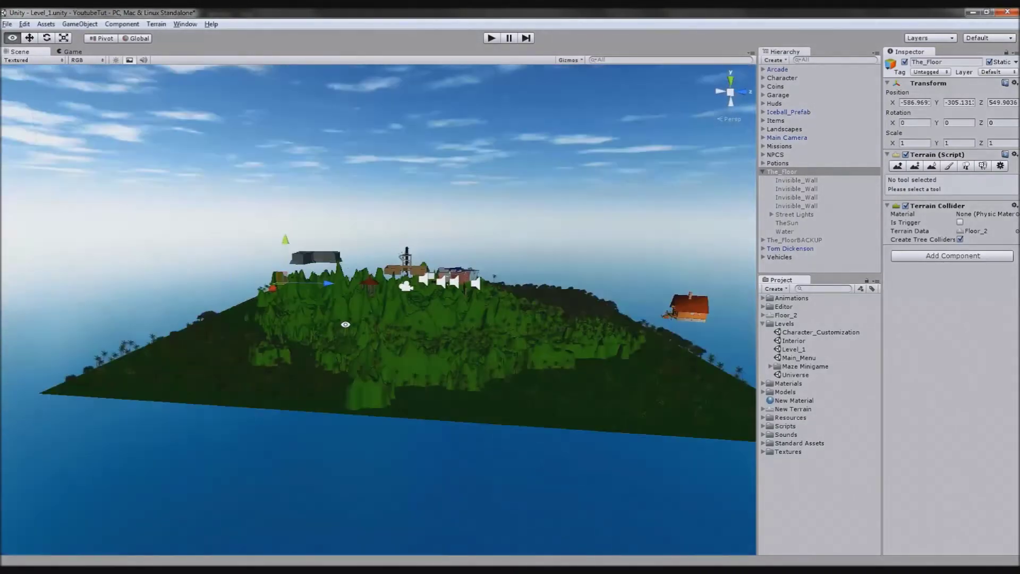
alt+drag(345, 324, 708, 373)
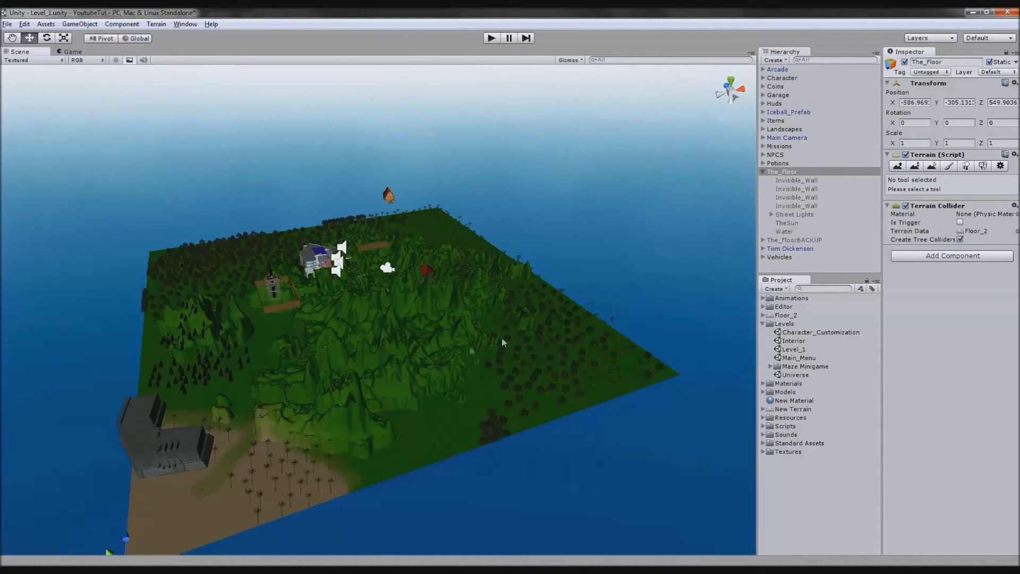
scroll(513, 363, up, 10)
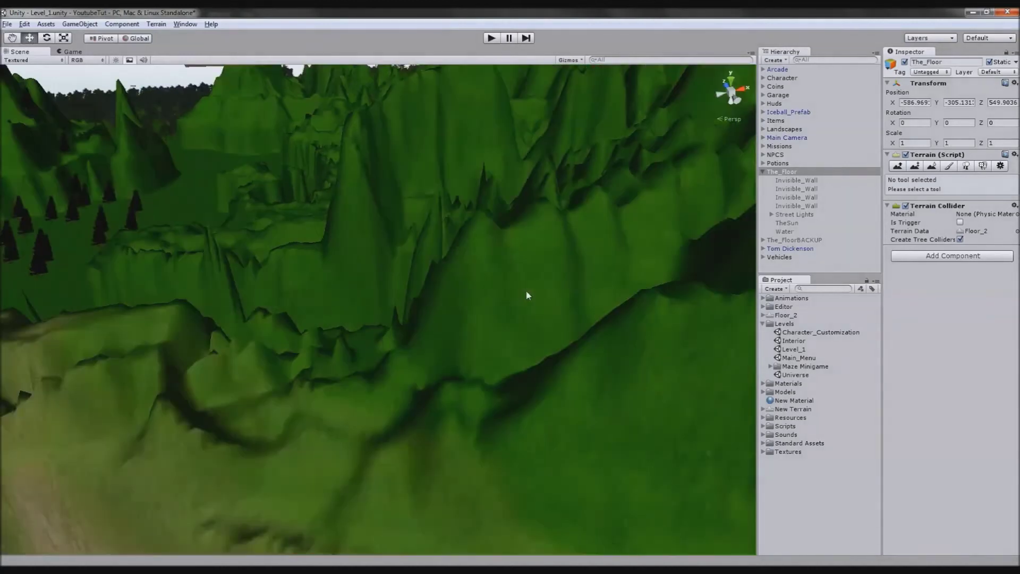
middle_drag(527, 295, 482, 404)
scroll(490, 388, down, 15)
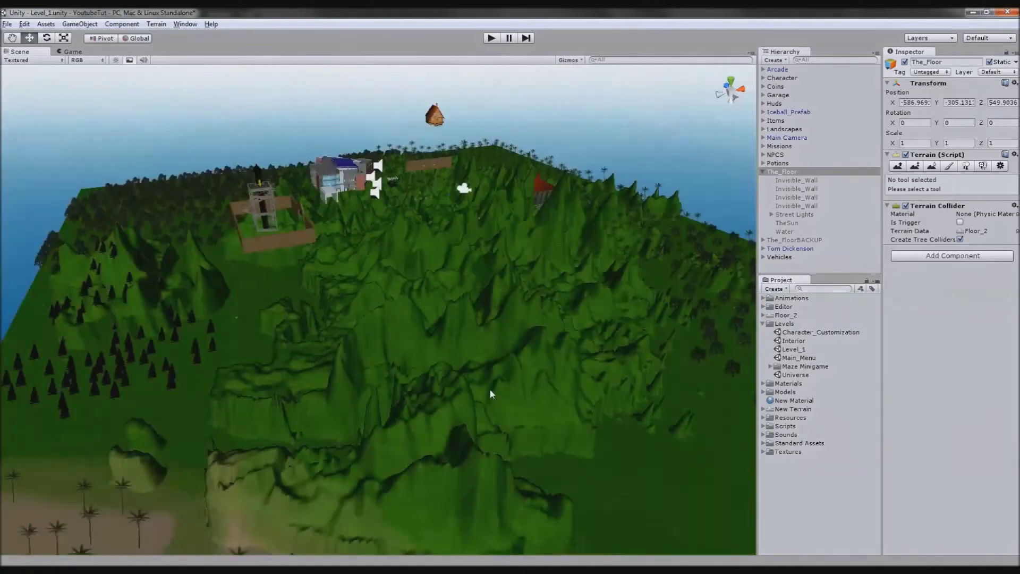
click(731, 81)
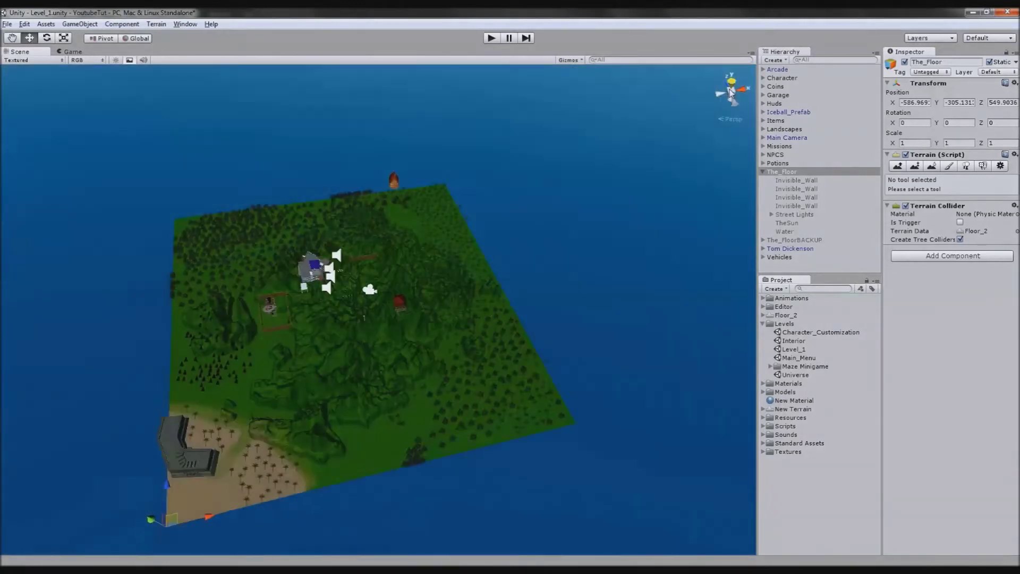
click(730, 95)
scroll(560, 163, up, 4)
middle_drag(516, 169, 533, 207)
scroll(286, 215, down, 5)
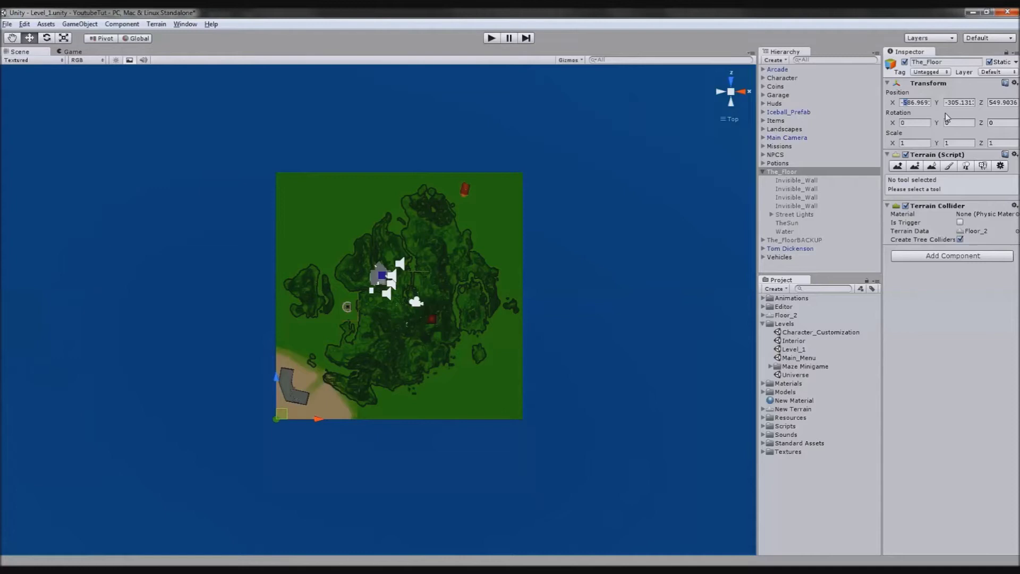
Step: Set The_Floor's X position to -86.9691 to move the terrain clear of the buildings, and inspect its outline from above
text(4)
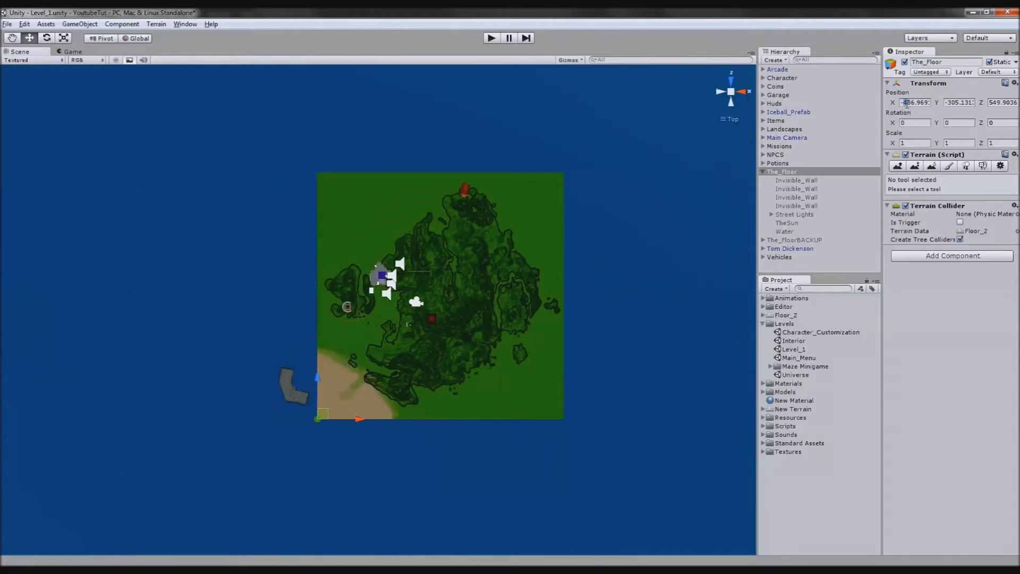
key(BackSpace)
middle_drag(505, 235, 221, 267)
scroll(329, 260, up, 3)
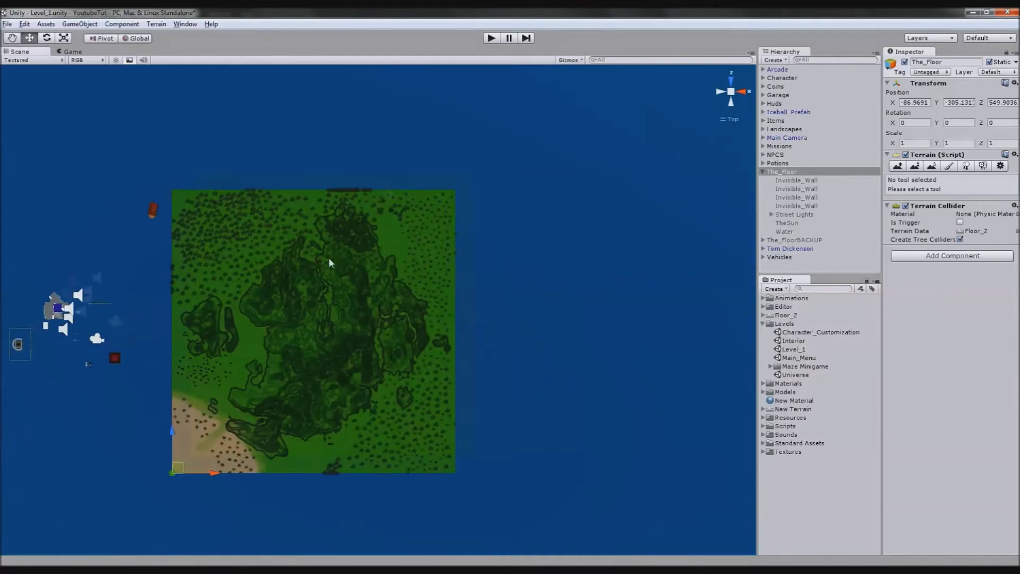
middle_drag(330, 261, 405, 181)
scroll(404, 181, up, 8)
middle_drag(387, 239, 400, 297)
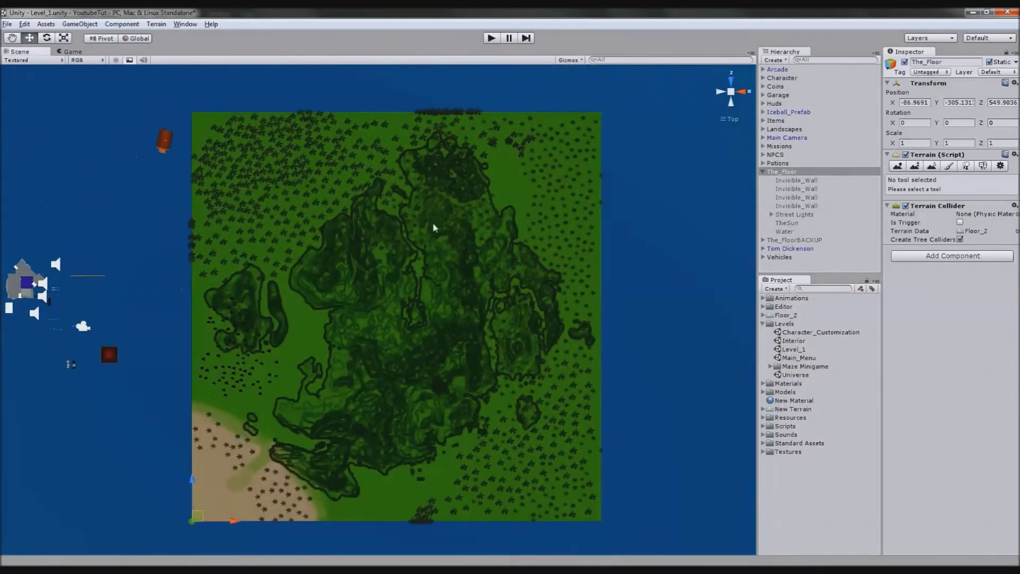
Step: Smooth the jagged mountains across the terrain using Smooth Height with a round brush at size 100 and opacity 100
click(731, 92)
alt+drag(560, 318, 628, 120)
scroll(454, 328, up, 3)
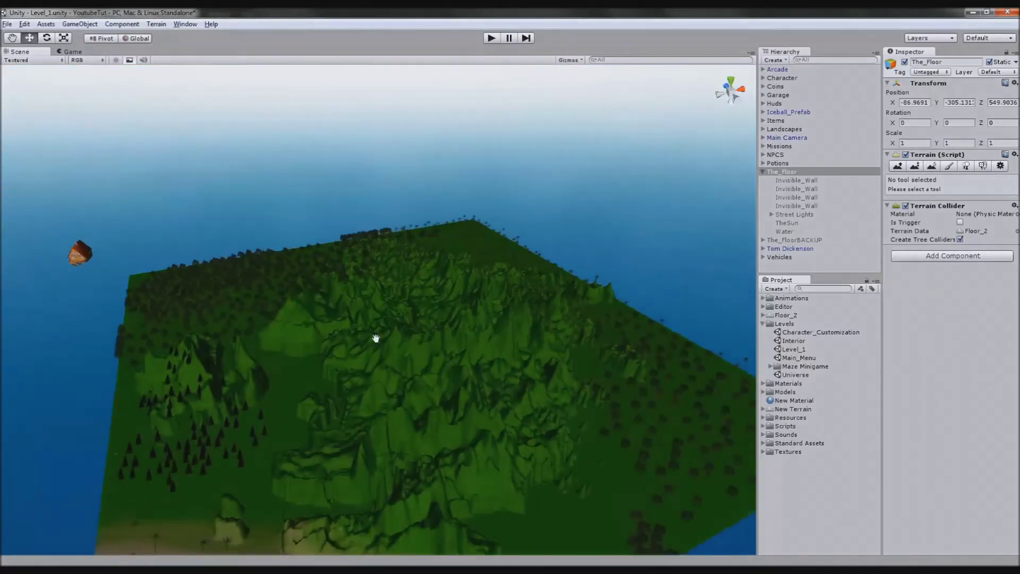
alt+drag(376, 338, 447, 263)
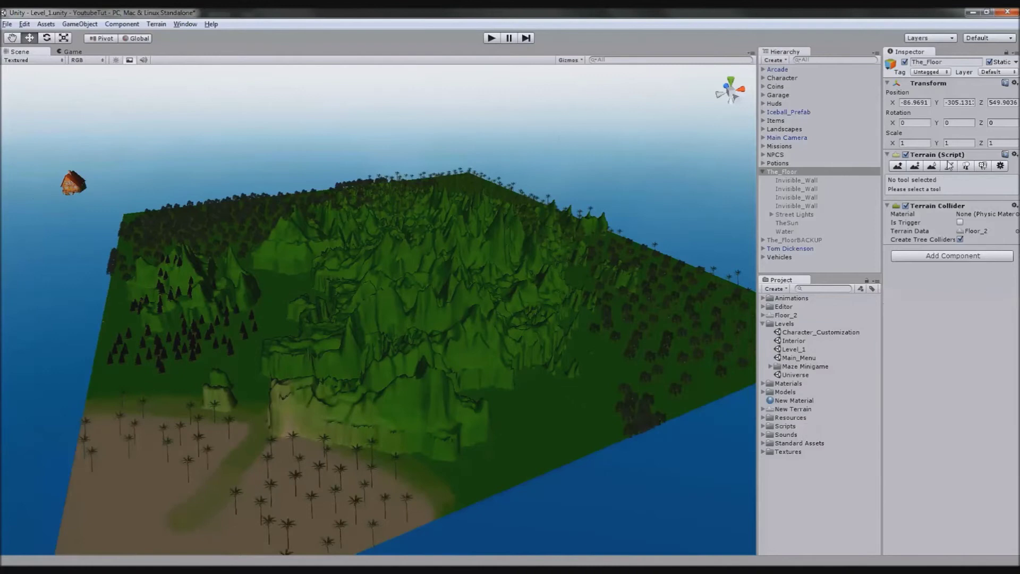
click(931, 166)
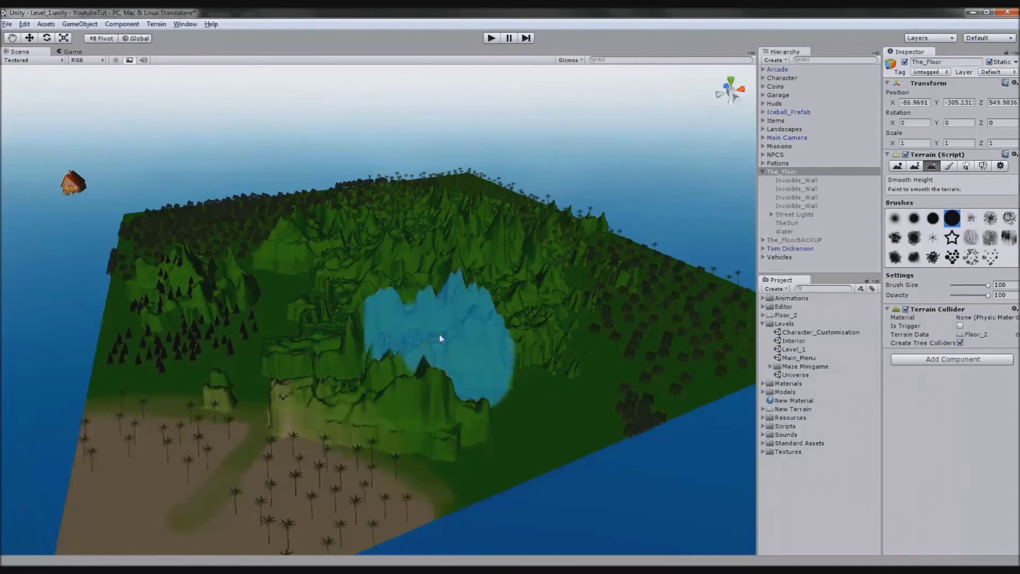
mouse_move(439, 334)
mouse_down()
mouse_move(417, 369)
mouse_move(283, 353)
mouse_move(319, 409)
mouse_move(566, 247)
mouse_move(519, 358)
mouse_move(594, 250)
mouse_move(563, 223)
mouse_move(483, 211)
mouse_move(170, 269)
mouse_move(161, 283)
mouse_move(394, 299)
mouse_move(432, 241)
mouse_move(481, 298)
mouse_move(502, 277)
mouse_move(522, 317)
mouse_move(717, 204)
mouse_up()
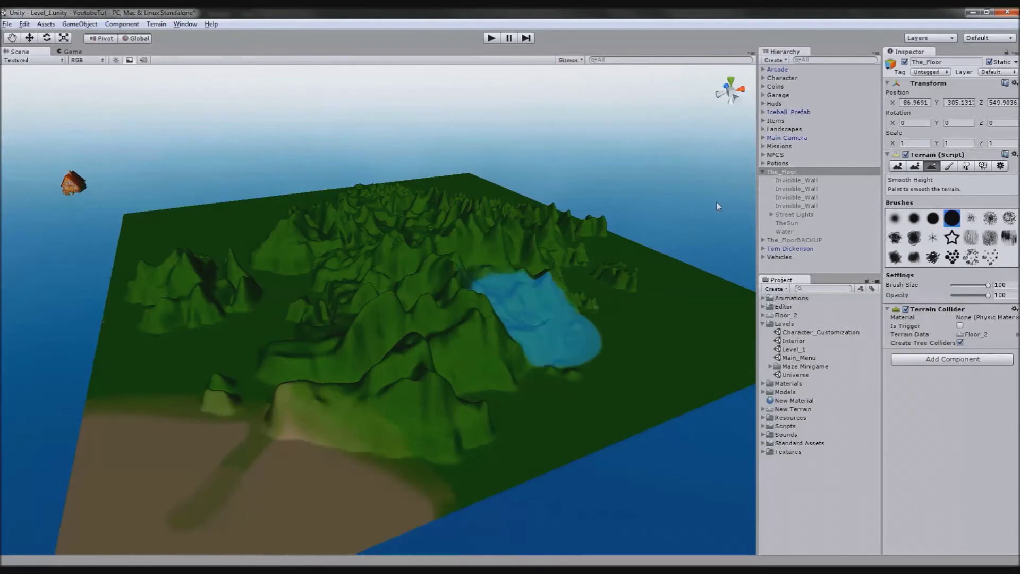
Step: Examine the smoothed terrain from the opposite side and from directly above, including the flat bay along its edge
mouse_move(655, 344)
alt+mouse_down()
mouse_move(513, 370)
mouse_move(445, 361)
mouse_move(492, 398)
mouse_move(392, 340)
mouse_move(150, 355)
mouse_move(390, 325)
mouse_move(376, 344)
mouse_move(454, 202)
mouse_move(473, 240)
mouse_move(556, 292)
mouse_move(351, 351)
mouse_move(352, 215)
mouse_move(461, 98)
mouse_move(567, 442)
mouse_move(390, 399)
mouse_move(291, 437)
alt+mouse_up()
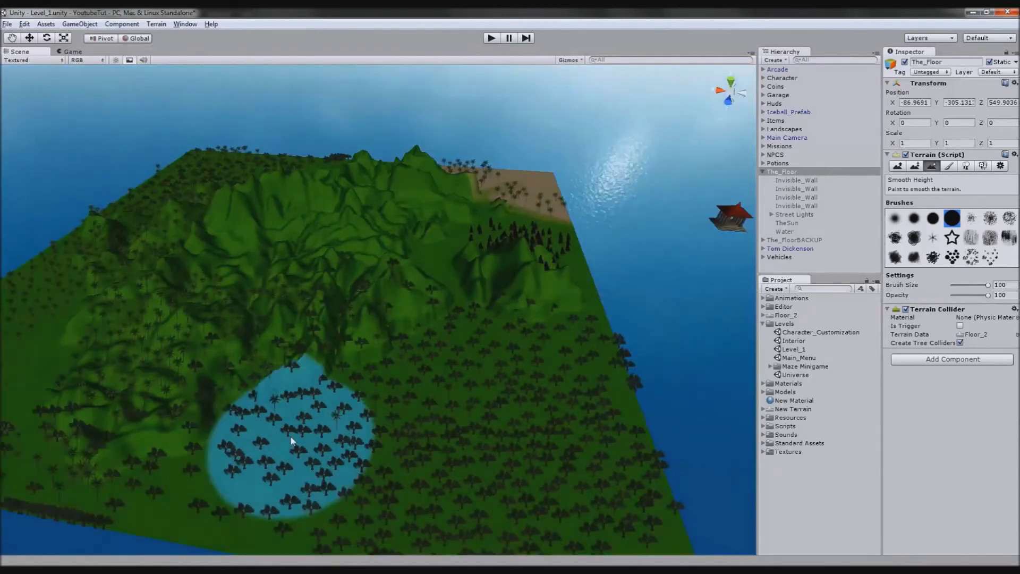
scroll(291, 437, down, 3)
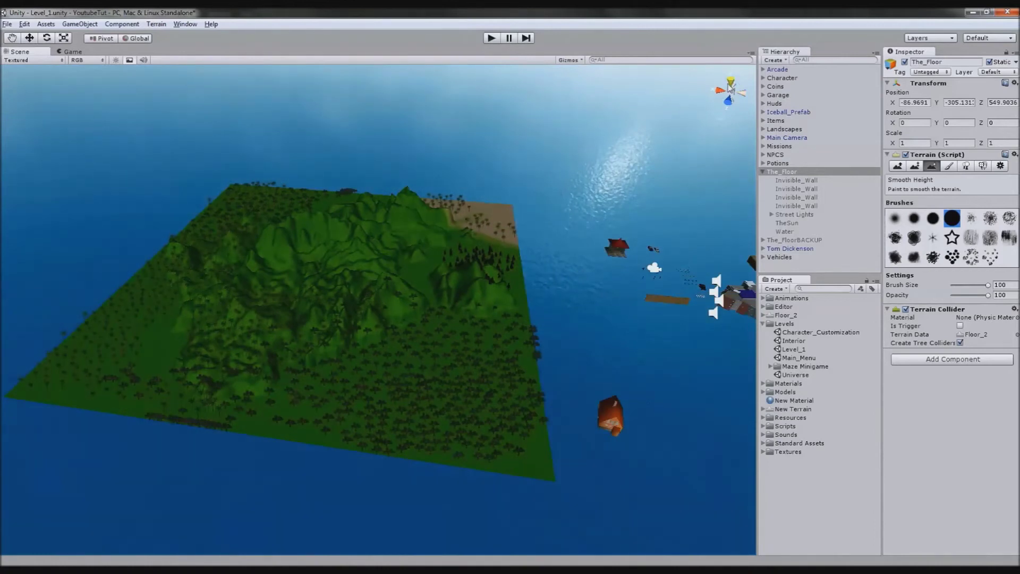
click(731, 84)
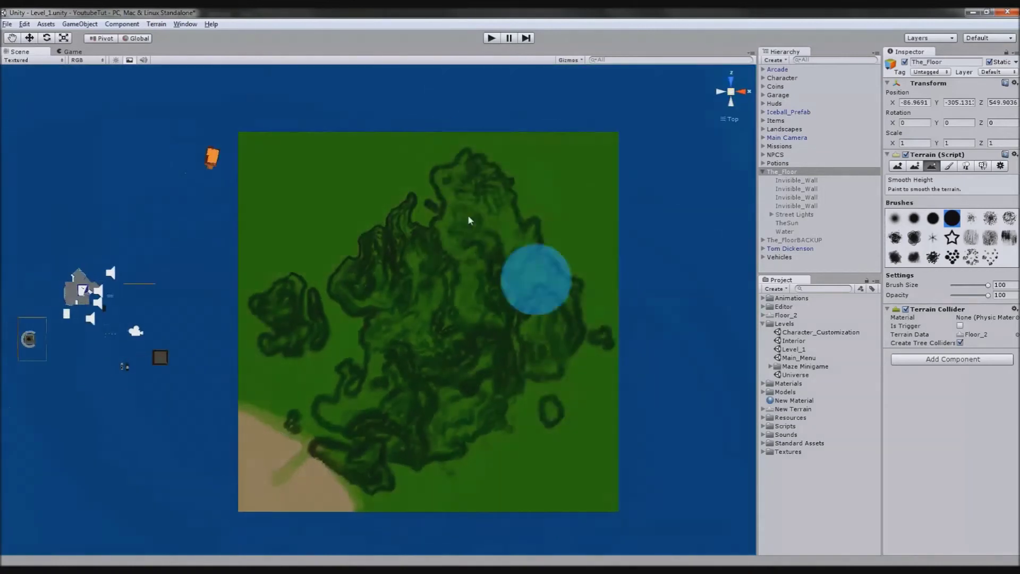
middle_drag(468, 216, 444, 177)
scroll(487, 273, up, 2)
scroll(534, 314, down, 1)
middle_drag(451, 365, 453, 377)
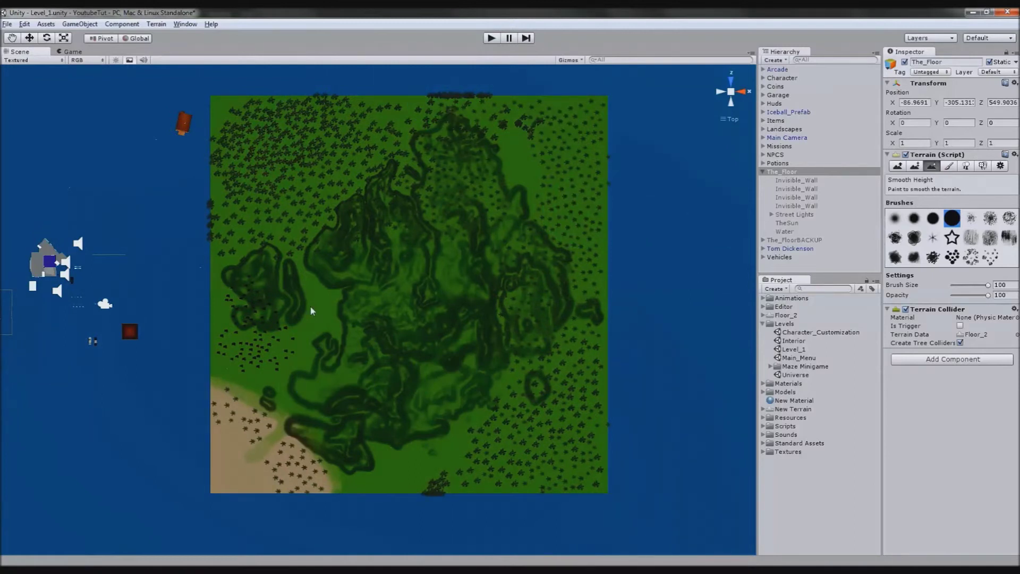
scroll(311, 313, up, 5)
scroll(467, 293, up, 5)
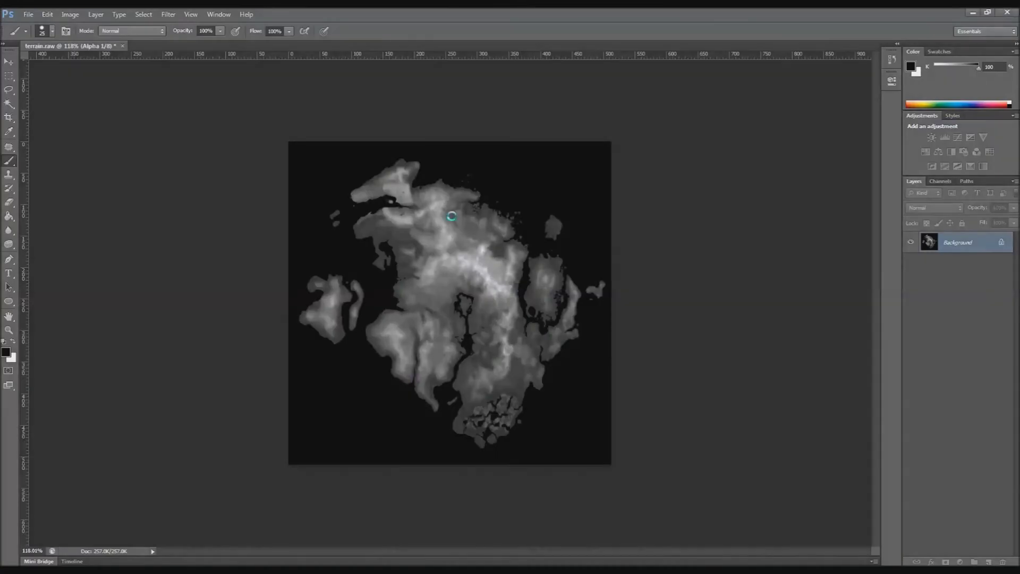
Step: Switch to Photoshop, sample the landmass's dark grey and paint over the black bay to join the neighbouring island to the mainland
alt+scroll(345, 284, up, 8)
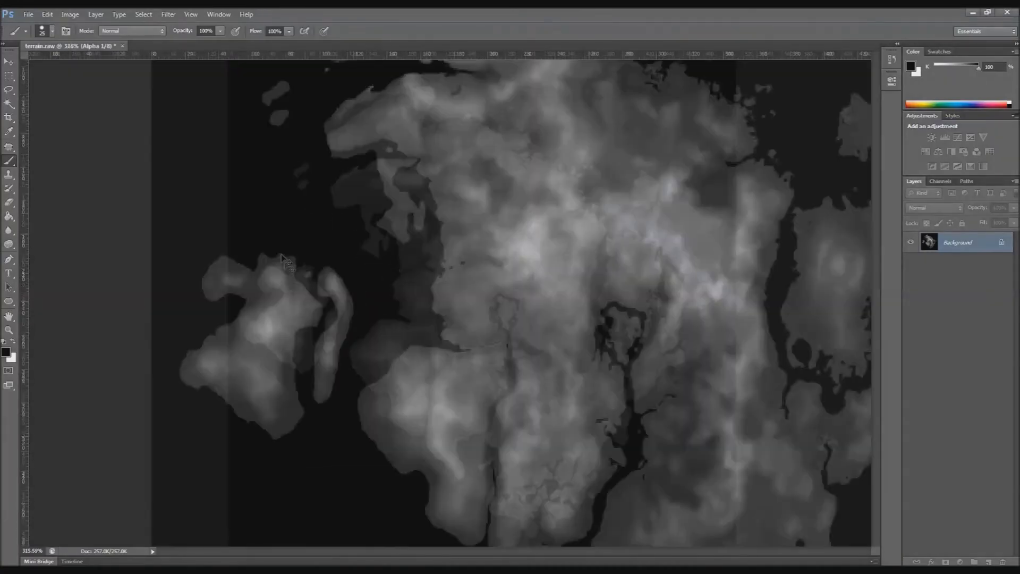
scroll(395, 252, up, 3)
scroll(388, 76, up, 1)
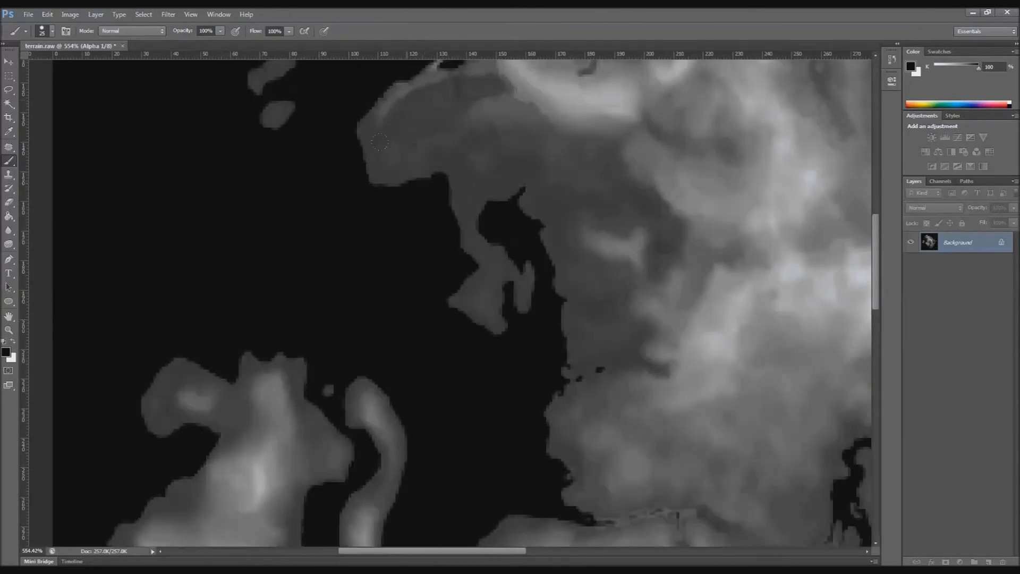
alt+click(394, 166)
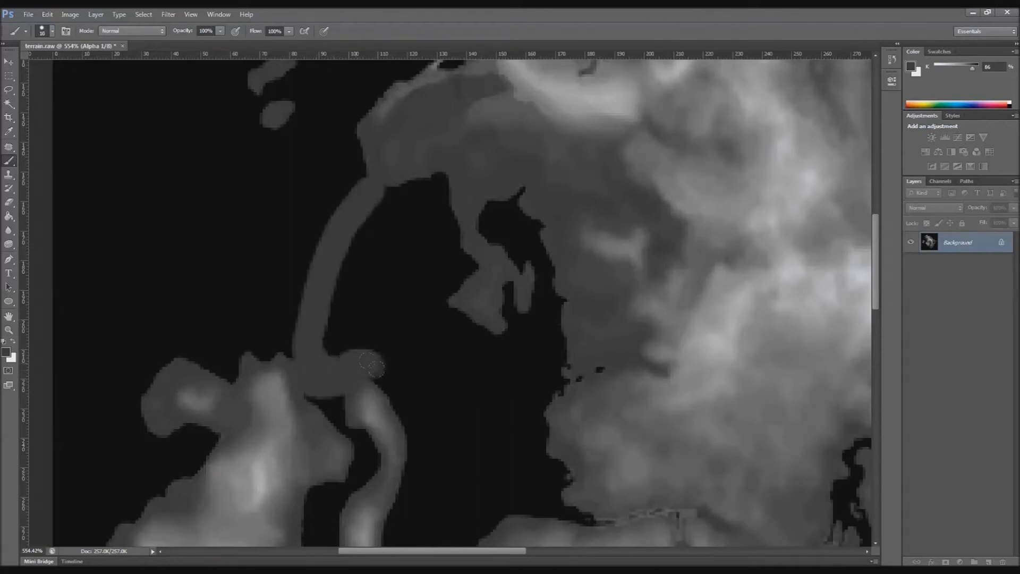
drag(405, 397, 506, 399)
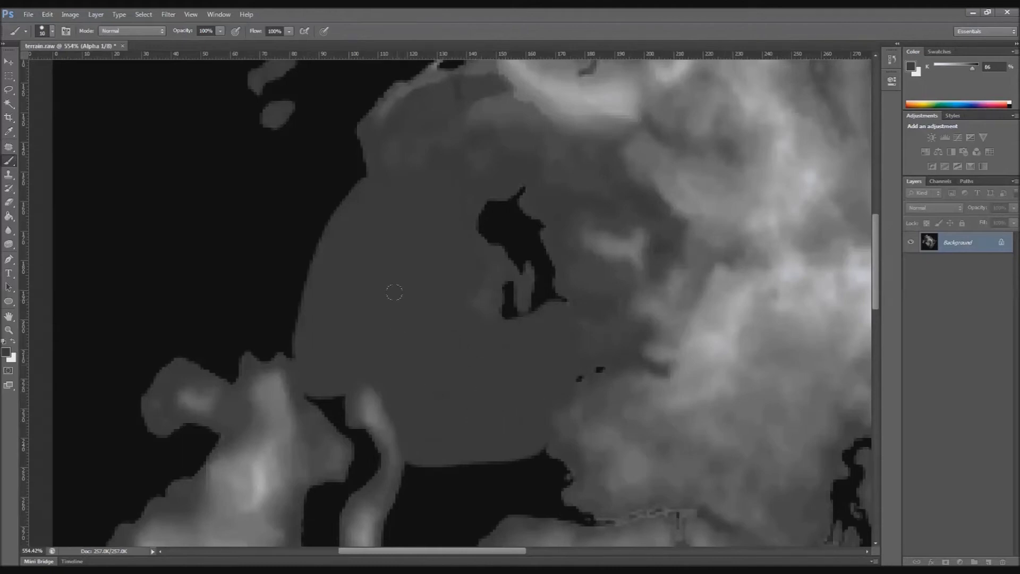
alt+scroll(418, 300, down, 5)
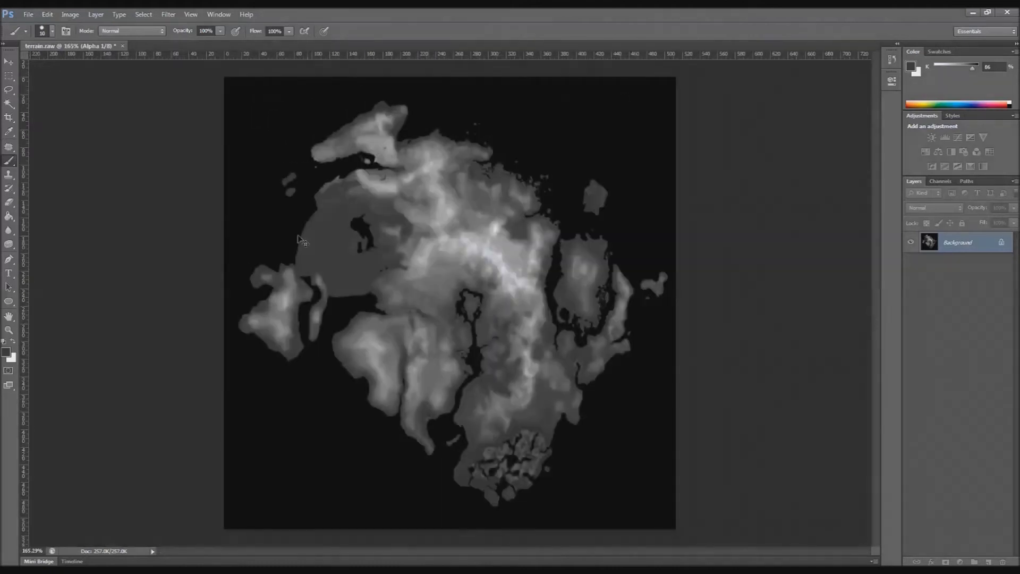
alt+scroll(370, 204, up, 4)
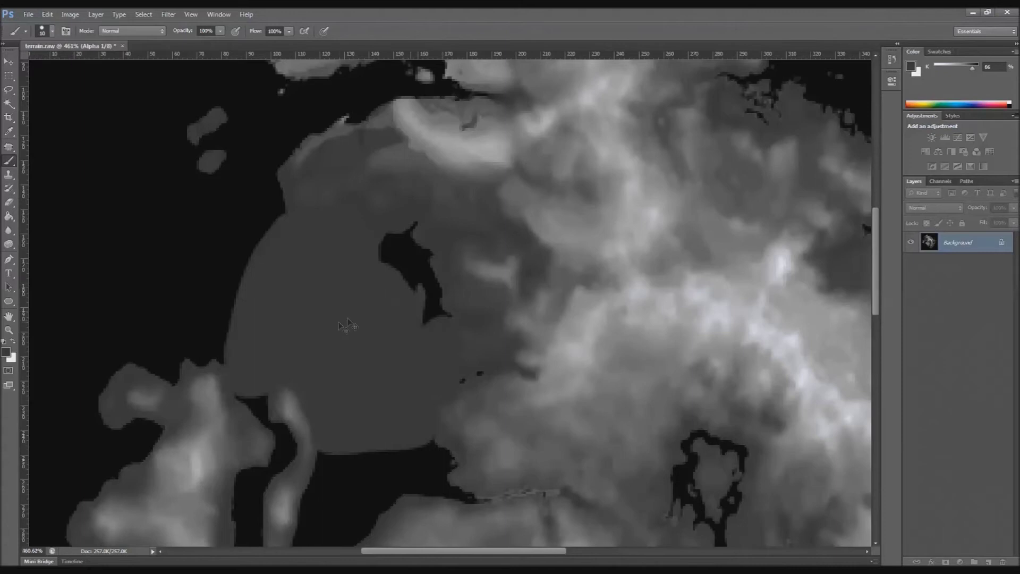
alt+scroll(347, 319, down, 3)
Step: Save the heightmap over terrain.raw in Photoshop Raw format with header 0 and interleaved channel order
click(29, 14)
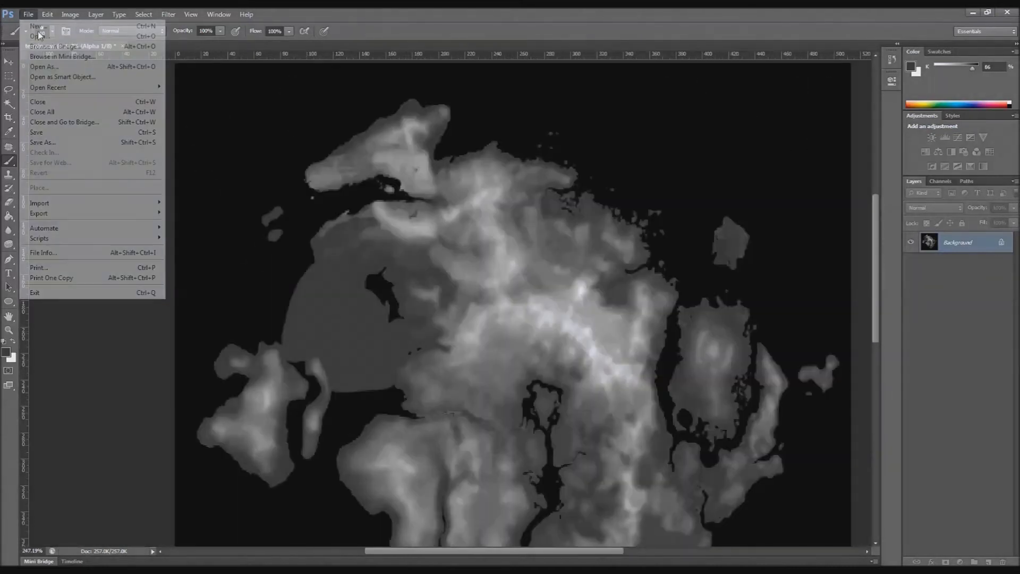
click(61, 131)
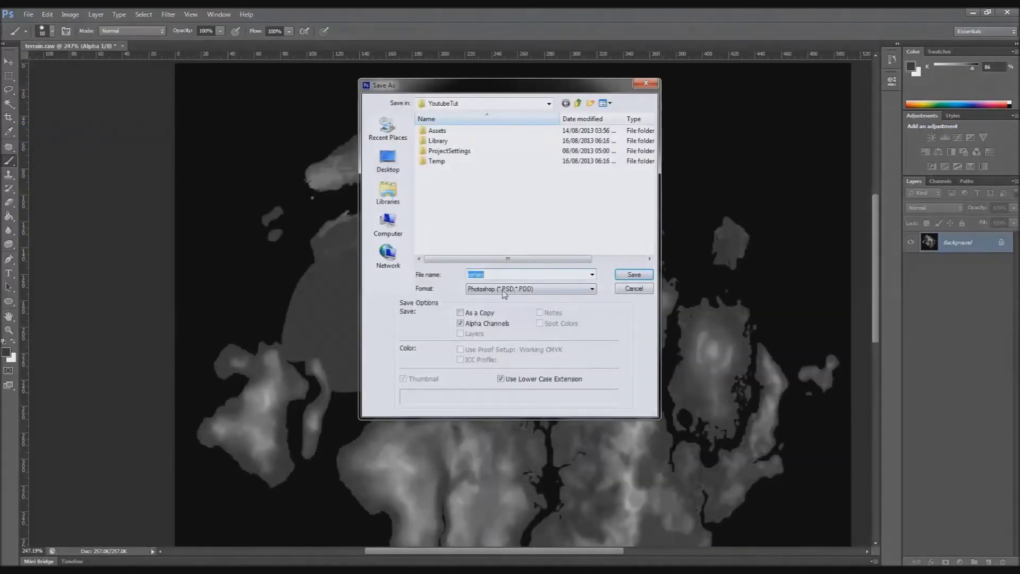
click(580, 292)
click(547, 317)
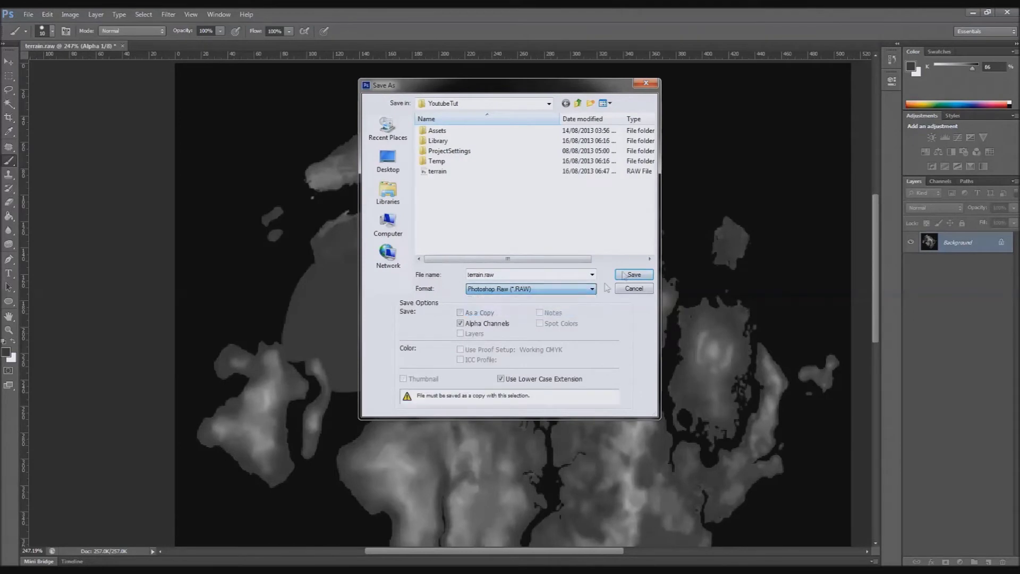
click(633, 275)
click(484, 221)
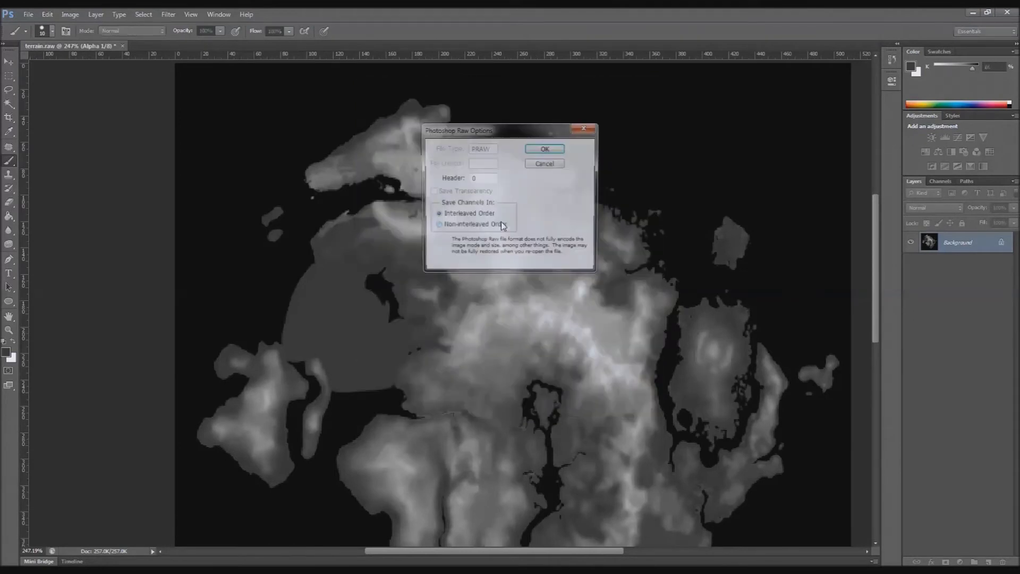
click(545, 150)
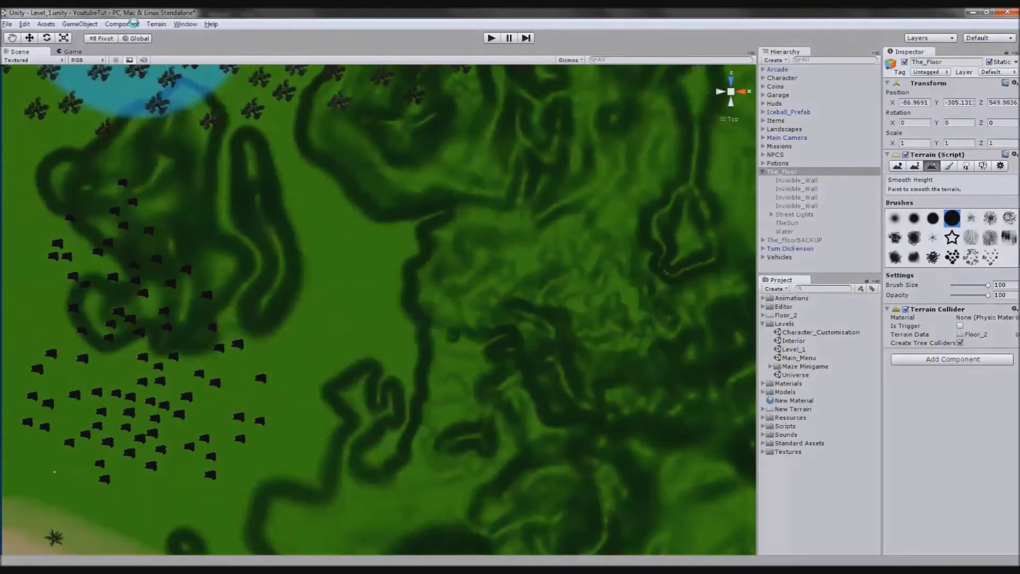
Step: Switch back to Unity and flatten the terrain's heightmap to height 0
scroll(372, 286, down, 3)
scroll(419, 285, down, 2)
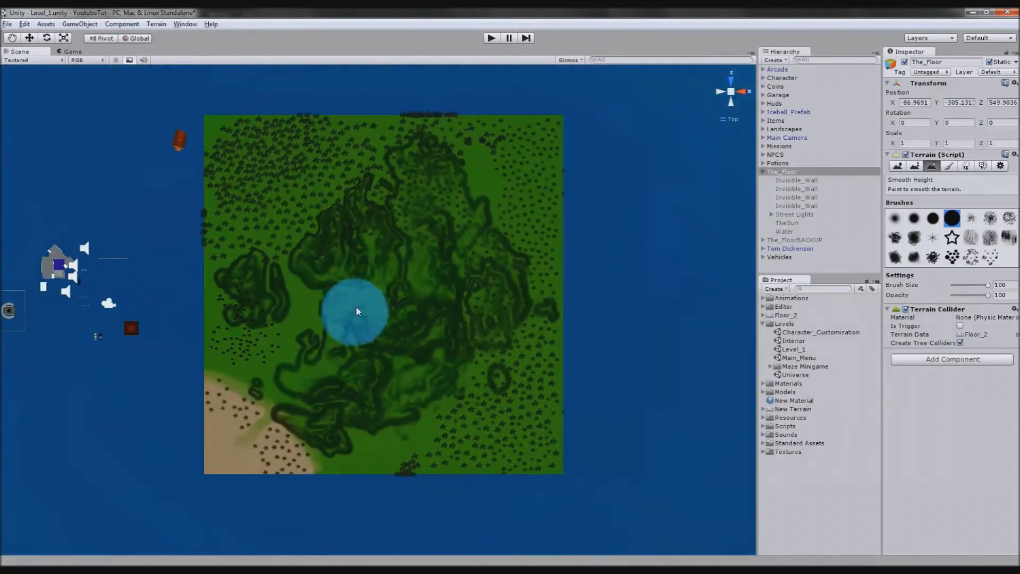
click(157, 25)
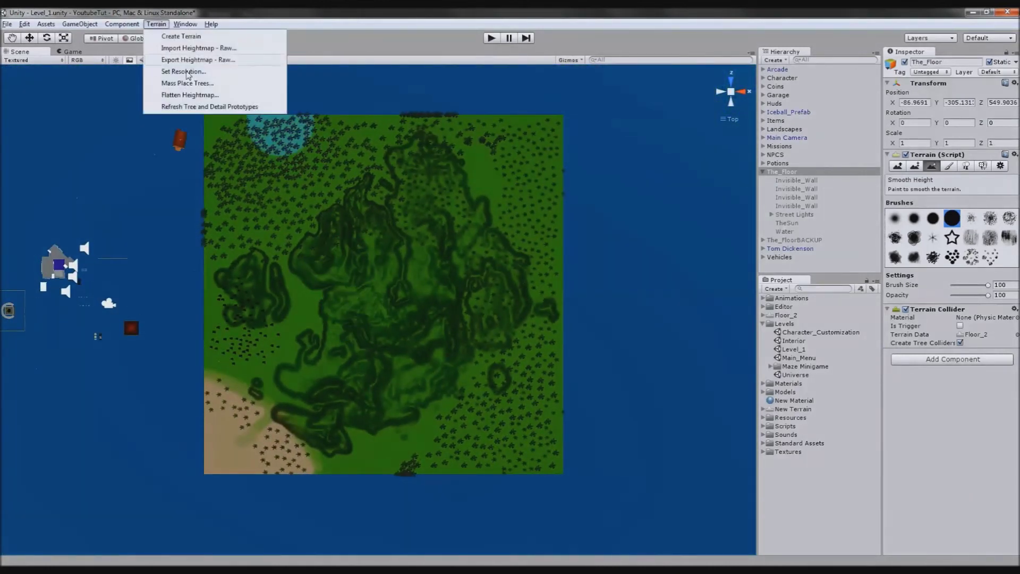
click(192, 96)
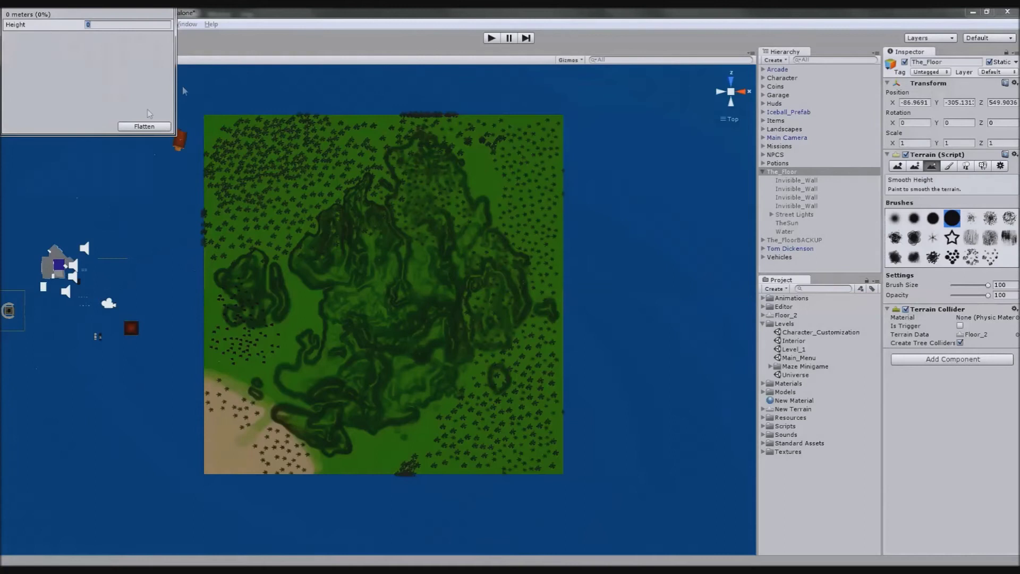
click(144, 127)
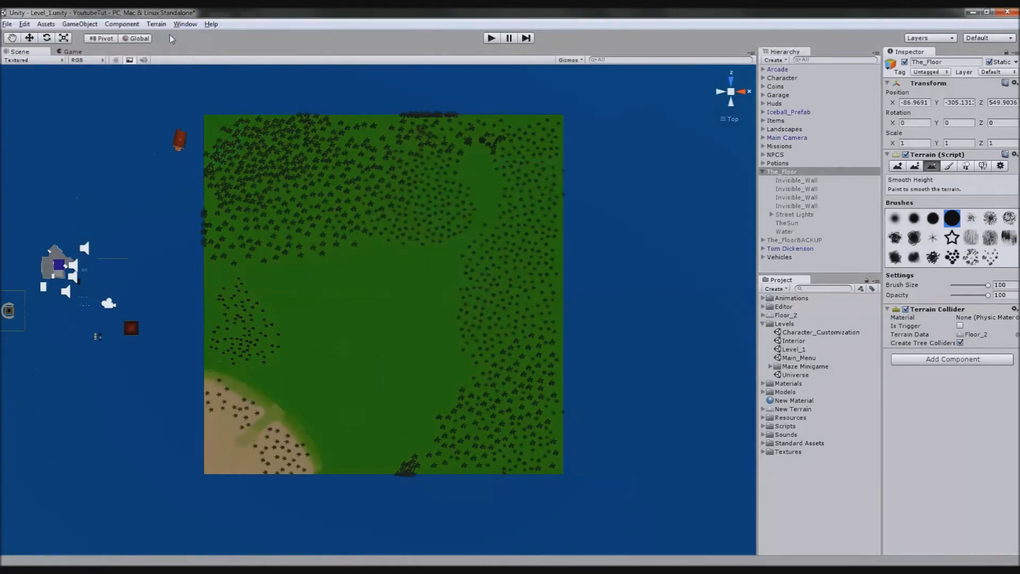
Step: Import the repainted terrain.raw at 16-bit depth, 513 by 513 resolution and a terrain size of X 600, Y 100, Z 600
click(156, 24)
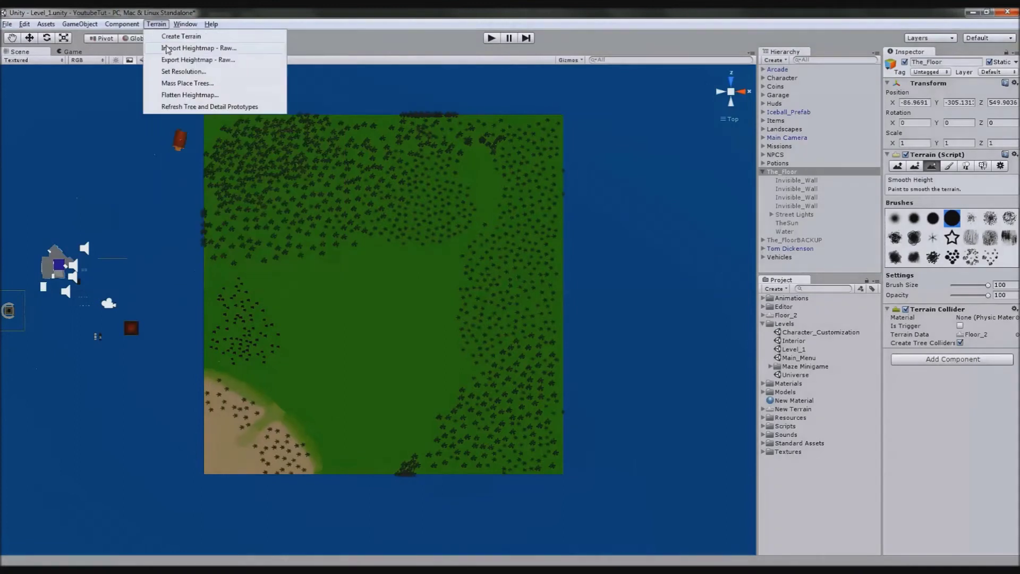
click(173, 52)
click(114, 143)
click(415, 298)
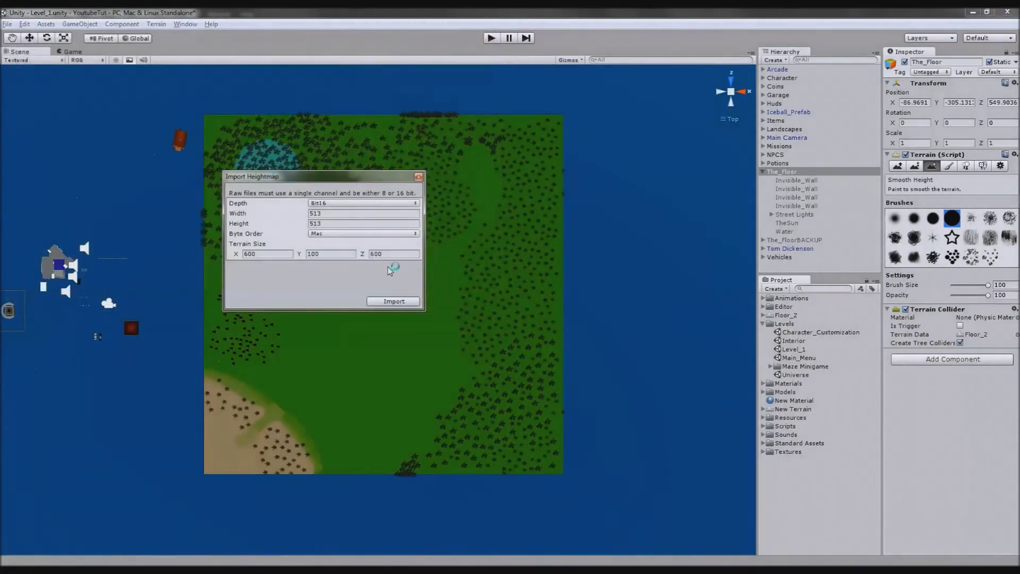
click(400, 302)
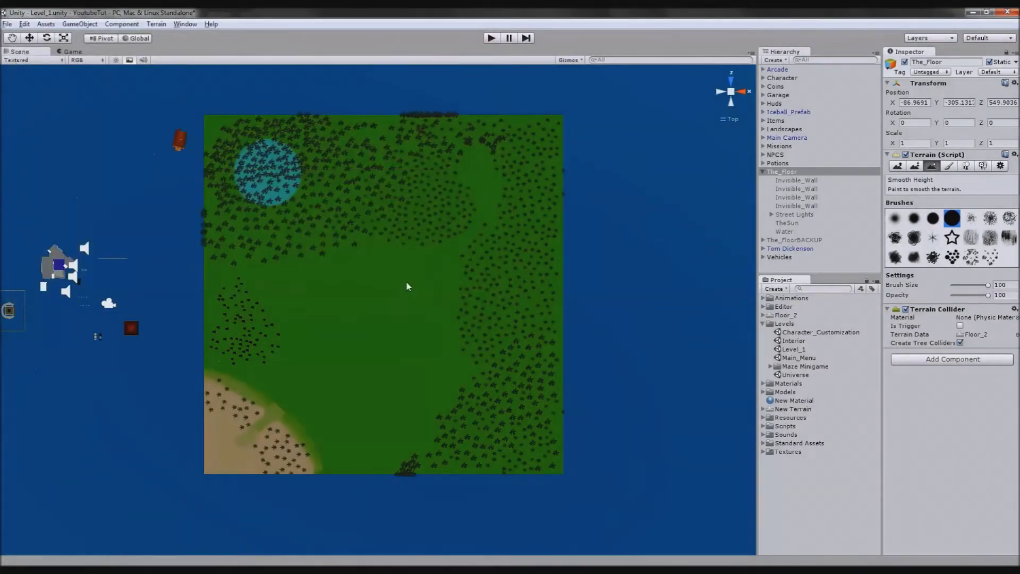
Step: Examine the reimported mountains and the filled-in plateau from the side and close up
click(732, 95)
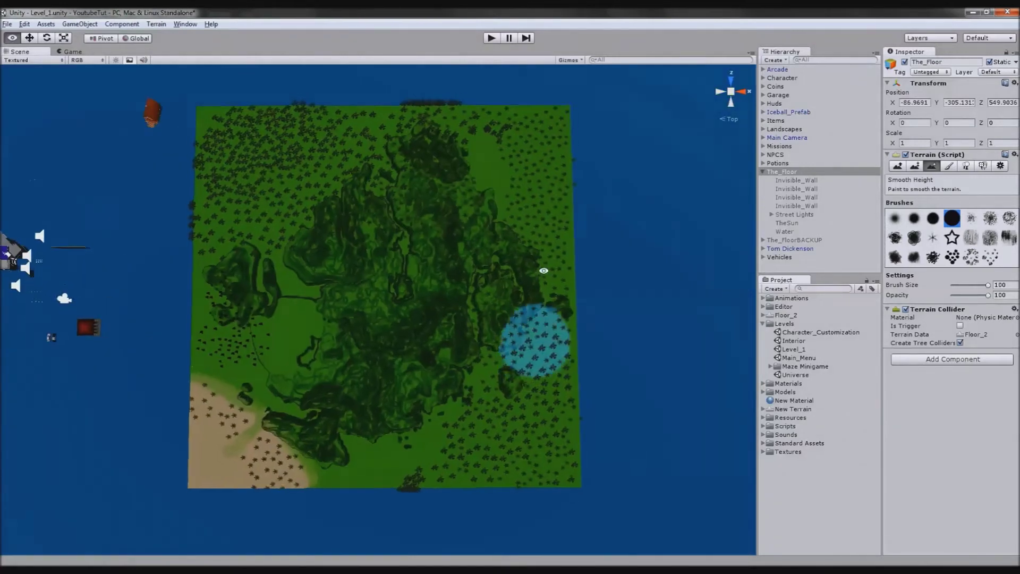
alt+drag(542, 272, 624, 155)
scroll(390, 332, up, 7)
mouse_move(390, 333)
middle_down()
mouse_move(471, 365)
mouse_move(544, 417)
middle_up()
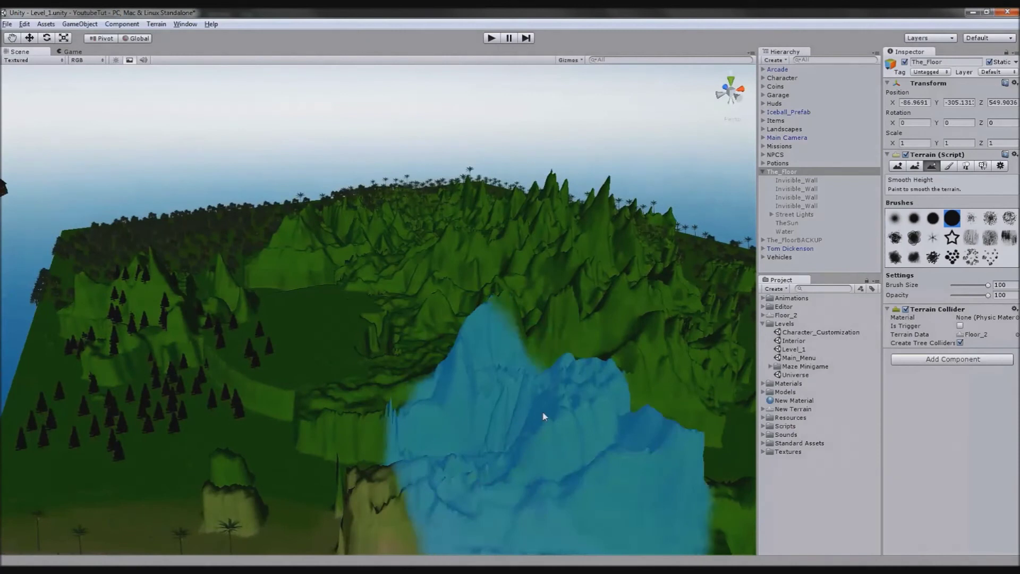
scroll(558, 383, down, 3)
scroll(489, 371, up, 5)
mouse_move(489, 371)
middle_down()
mouse_move(558, 408)
mouse_move(438, 404)
mouse_move(372, 313)
middle_up()
scroll(583, 410, down, 7)
middle_drag(471, 289, 553, 340)
scroll(552, 244, down, 3)
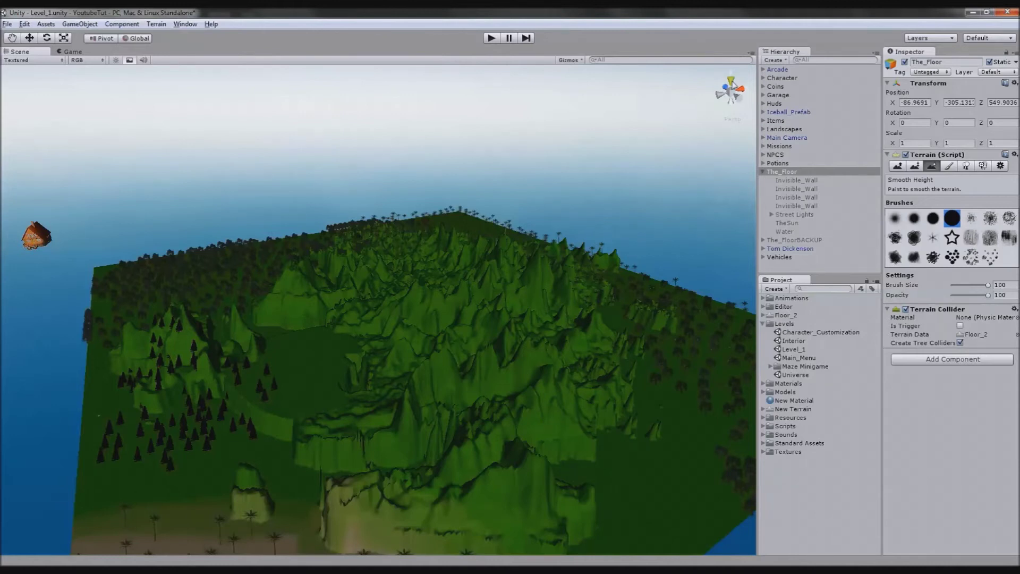
Step: Smooth the reimported mountains with Smooth Height at brush size 100 and opacity 100, and inspect the relief from the side
click(733, 81)
scroll(601, 261, down, 4)
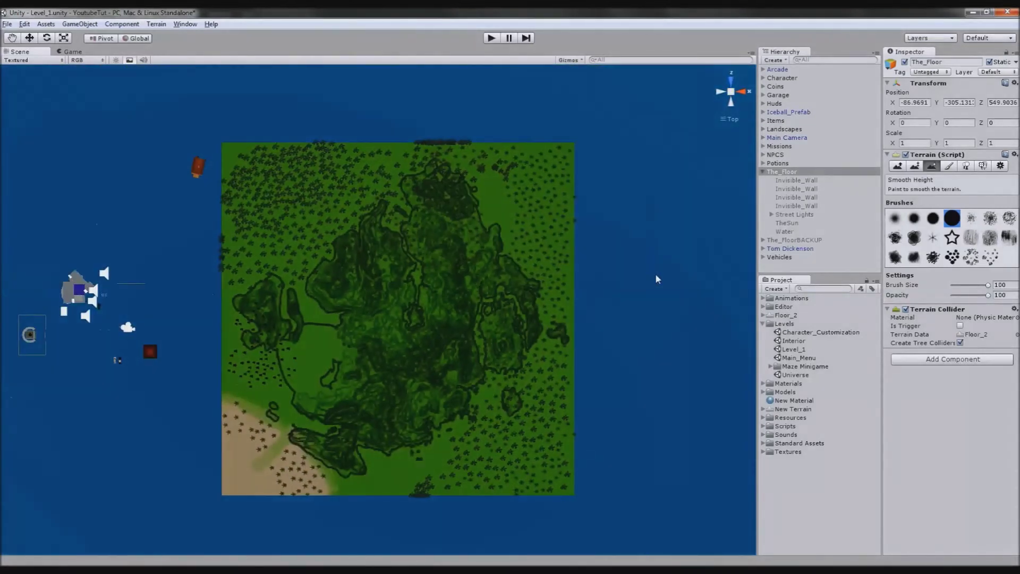
scroll(635, 314, up, 2)
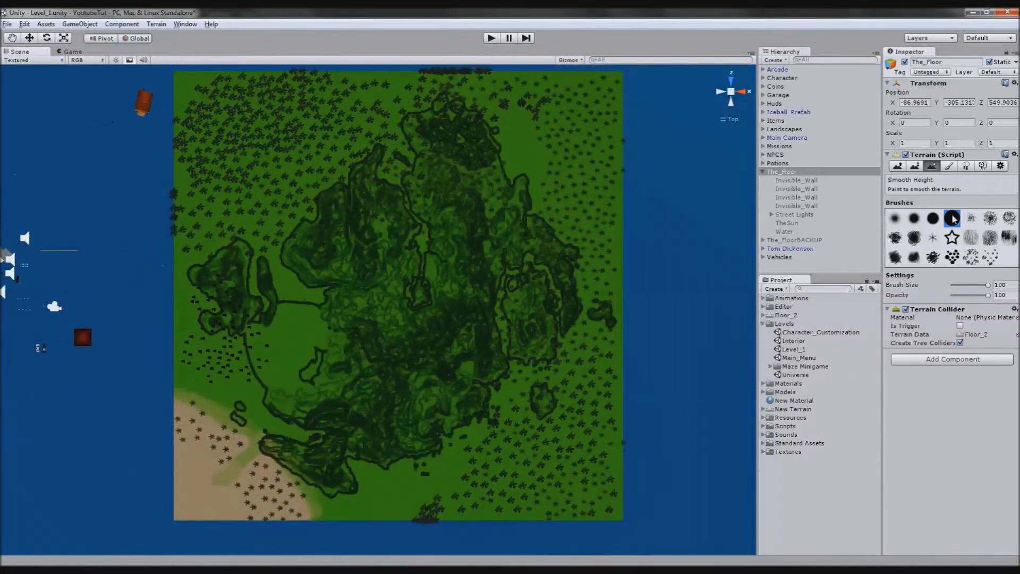
scroll(248, 265, down, 1)
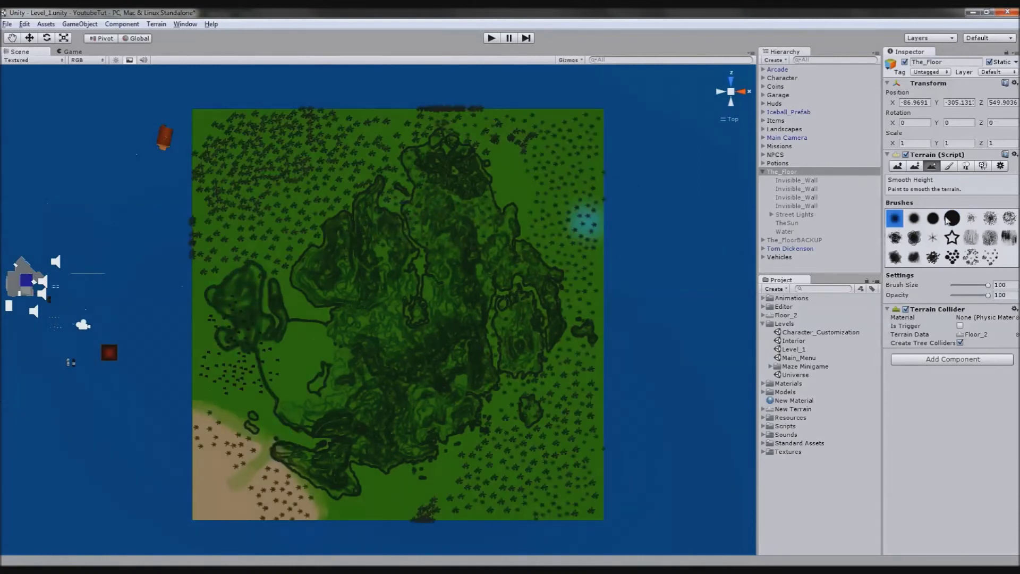
mouse_move(404, 251)
mouse_down()
mouse_move(428, 214)
mouse_move(398, 235)
mouse_move(514, 347)
mouse_move(495, 241)
mouse_move(546, 275)
mouse_move(573, 323)
mouse_move(533, 423)
mouse_move(484, 366)
mouse_move(326, 455)
mouse_move(425, 321)
mouse_move(406, 317)
mouse_move(383, 341)
mouse_move(348, 342)
mouse_move(310, 379)
mouse_move(274, 368)
mouse_move(244, 320)
mouse_move(275, 450)
mouse_move(421, 462)
mouse_move(574, 340)
mouse_move(565, 342)
mouse_move(476, 158)
mouse_move(380, 211)
mouse_move(288, 366)
mouse_up()
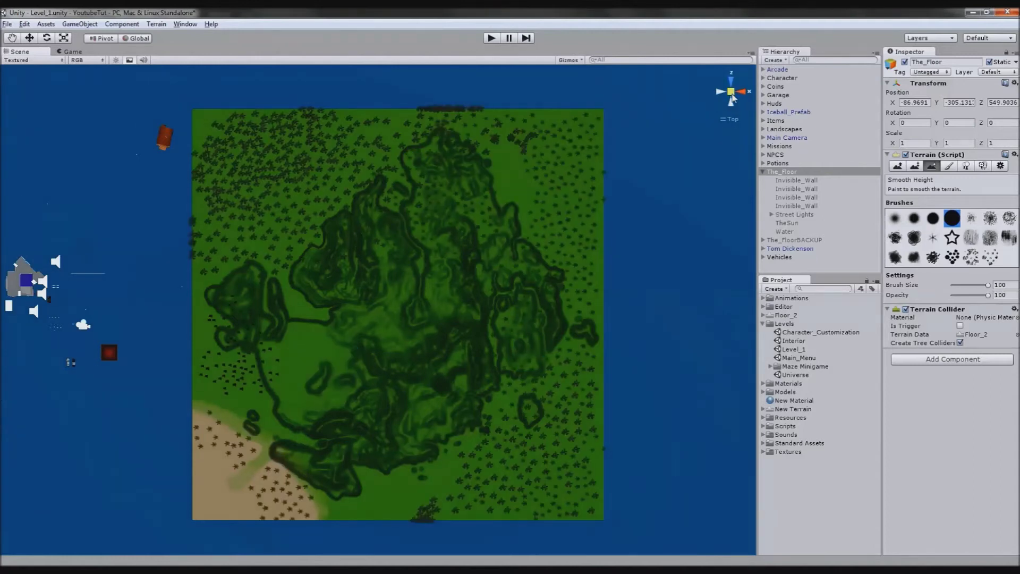
mouse_move(620, 211)
alt+mouse_down()
mouse_move(663, 129)
mouse_move(666, 85)
alt+mouse_up()
scroll(497, 279, up, 3)
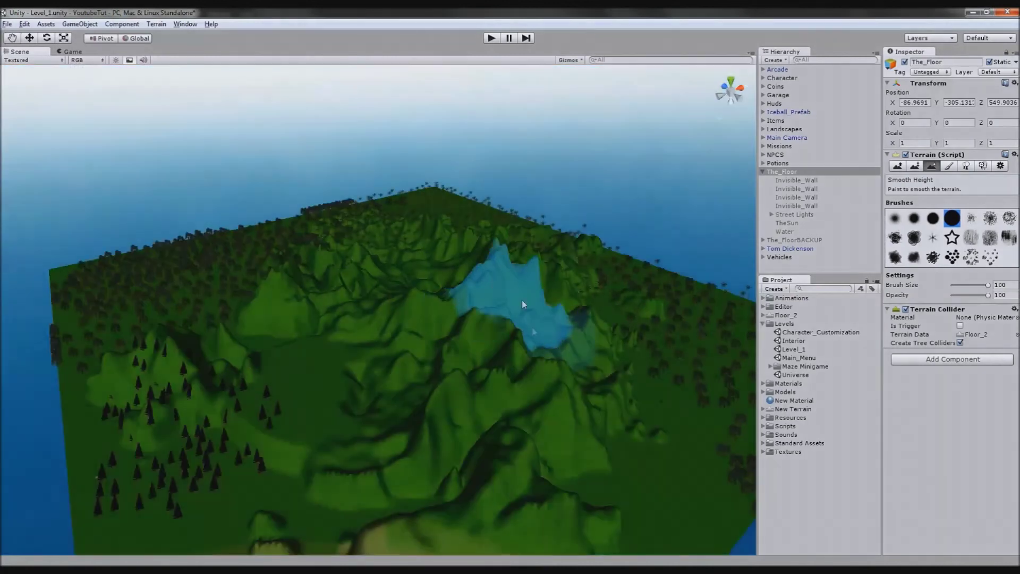
alt+drag(523, 304, 460, 386)
mouse_move(461, 387)
mouse_down()
mouse_move(432, 400)
mouse_move(453, 276)
mouse_move(549, 388)
mouse_move(702, 390)
mouse_move(712, 404)
mouse_move(744, 366)
mouse_move(626, 346)
mouse_move(486, 387)
mouse_up()
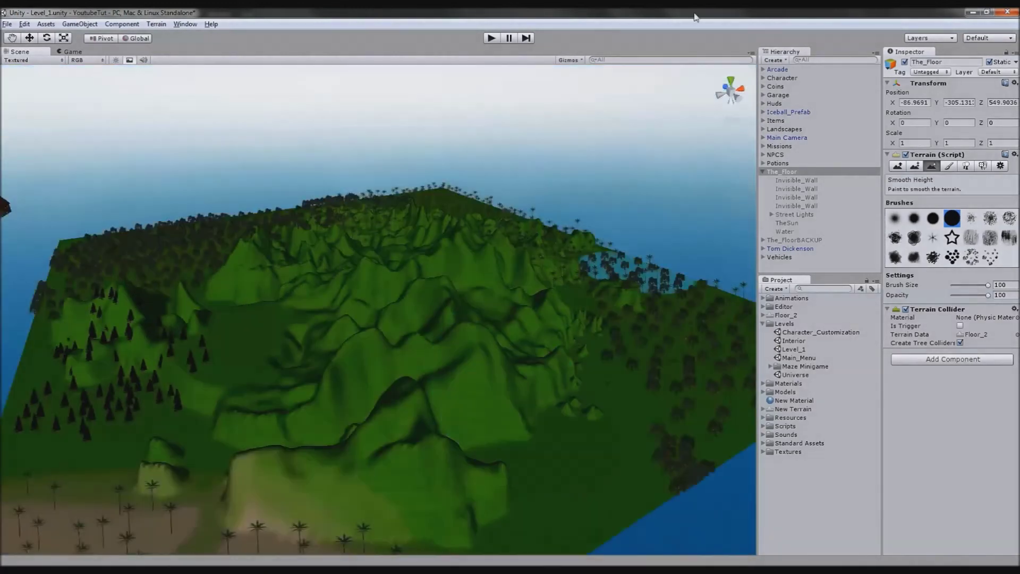
Step: In top view, erase the trees from the terrain's beach corner, western side and northwest with Place Trees at brush size 40
click(731, 82)
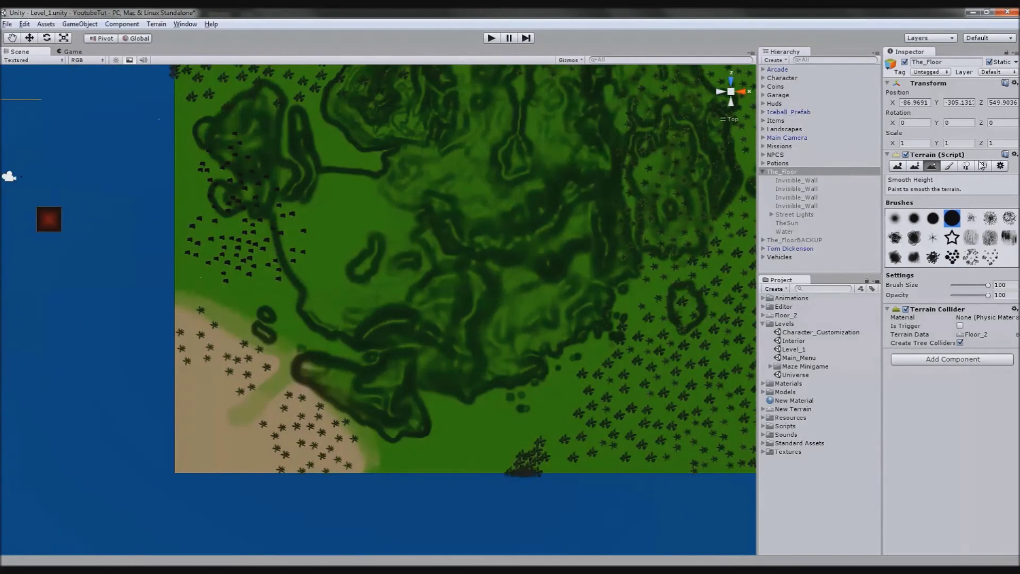
click(966, 166)
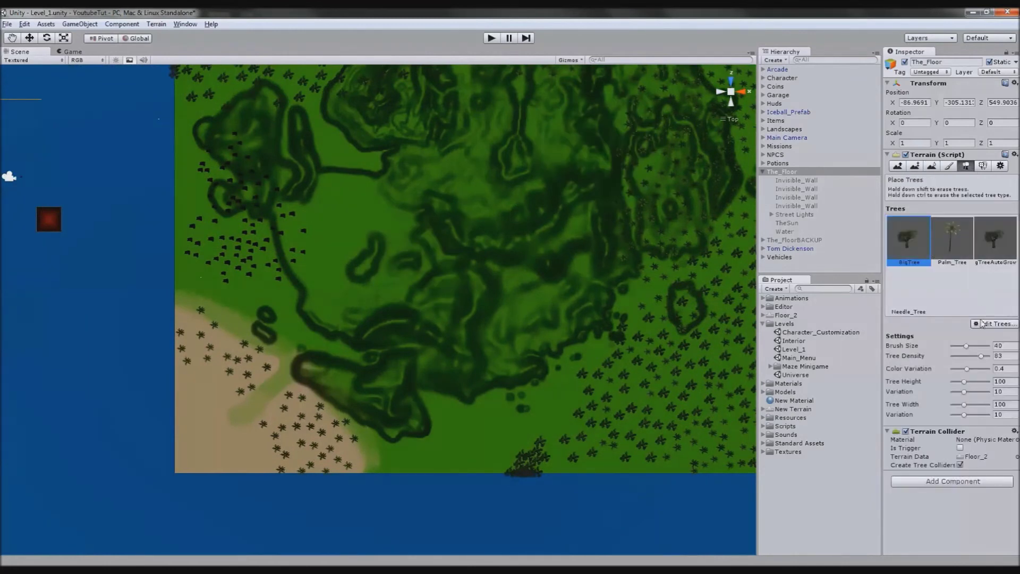
middle_drag(469, 341, 601, 313)
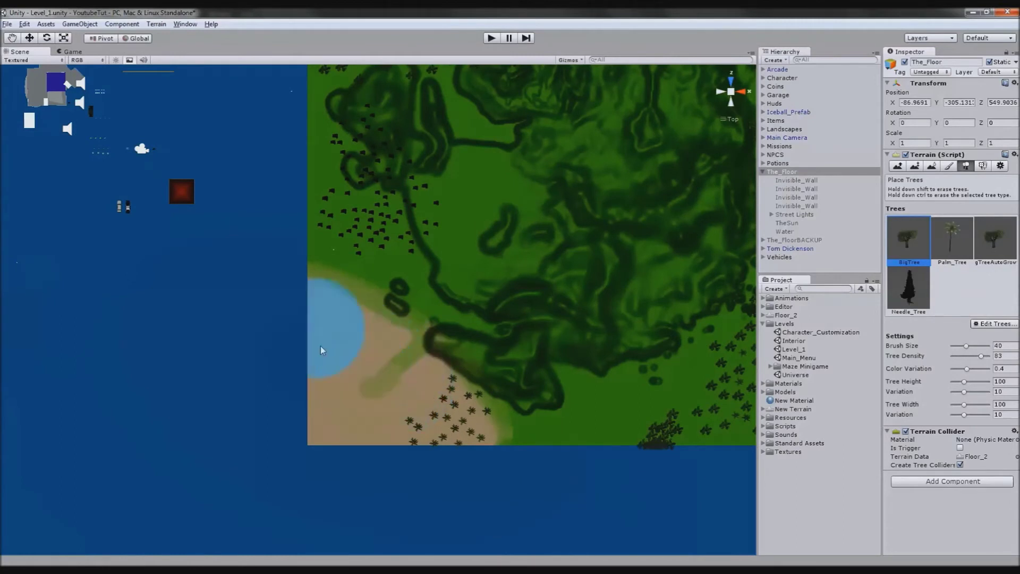
mouse_move(342, 428)
shift+mouse_down()
mouse_move(432, 399)
mouse_move(592, 409)
mouse_move(667, 431)
mouse_move(684, 385)
mouse_move(417, 197)
mouse_move(346, 119)
mouse_move(414, 202)
shift+mouse_up()
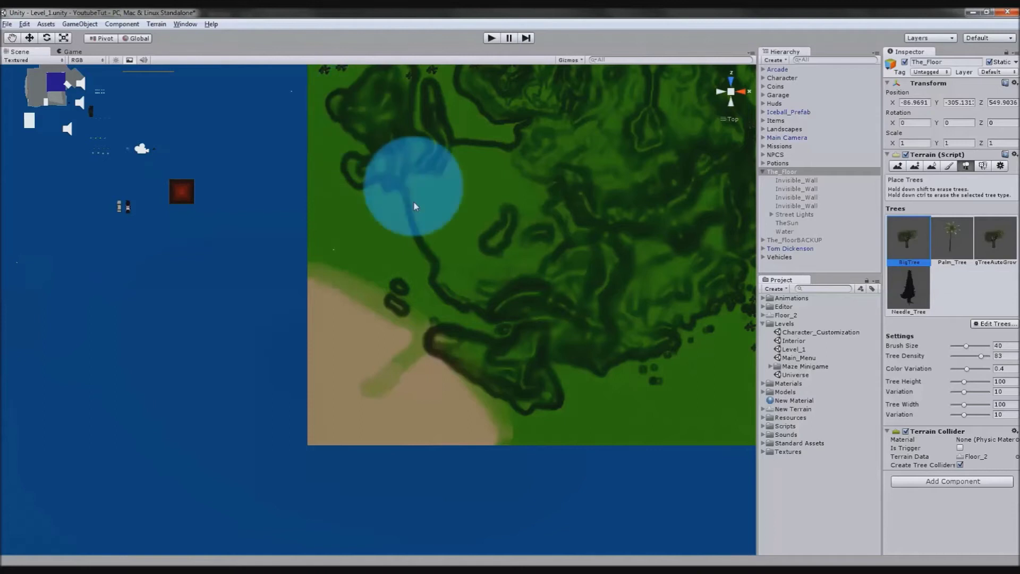
middle_drag(414, 202, 392, 484)
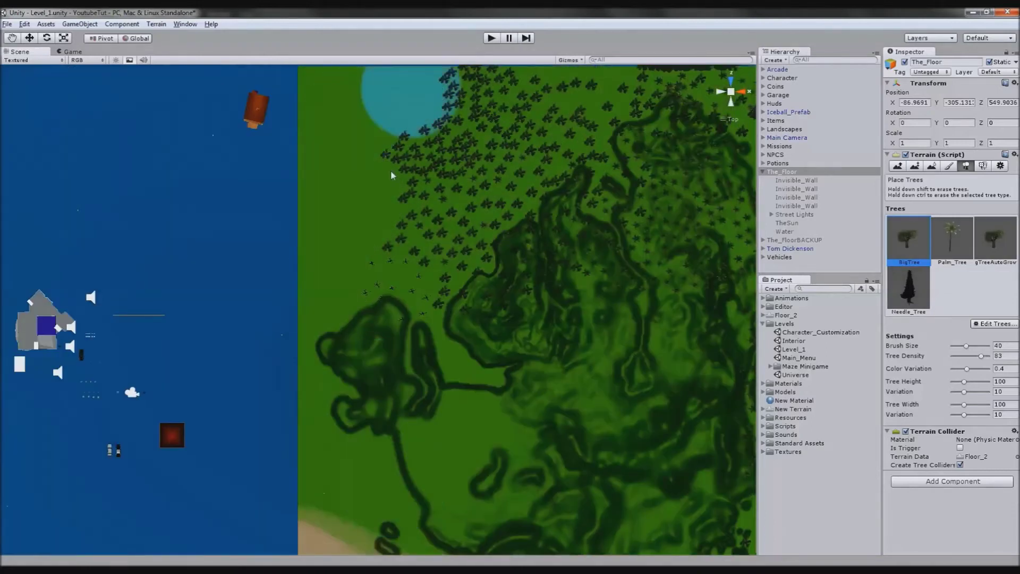
mouse_move(391, 175)
shift+mouse_down()
mouse_move(417, 244)
mouse_move(505, 193)
mouse_move(467, 91)
mouse_move(453, 257)
shift+mouse_up()
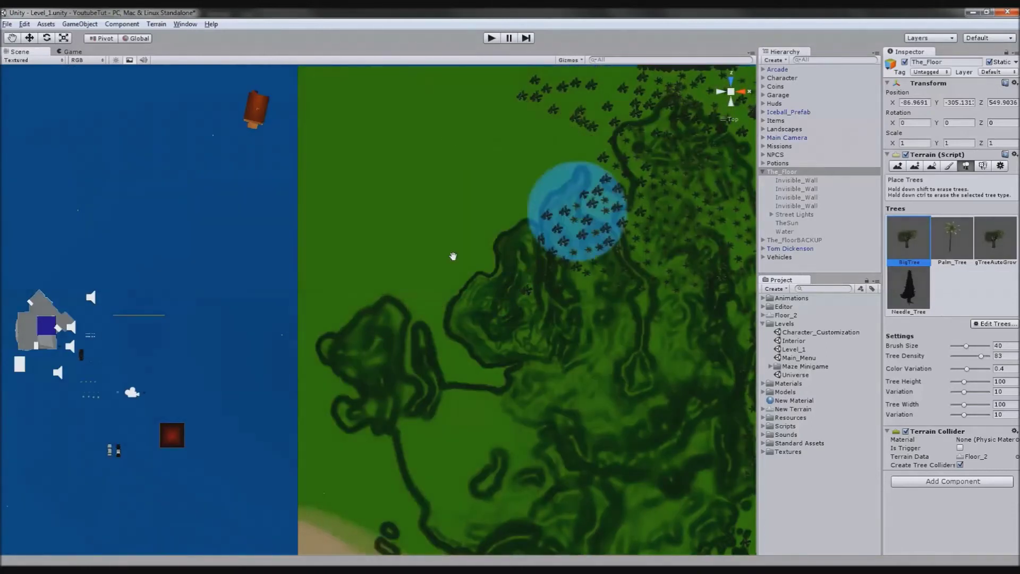
Step: Erase the remaining trees from the mountains and from the terrain's northeast and southeast areas
middle_drag(453, 256, 252, 275)
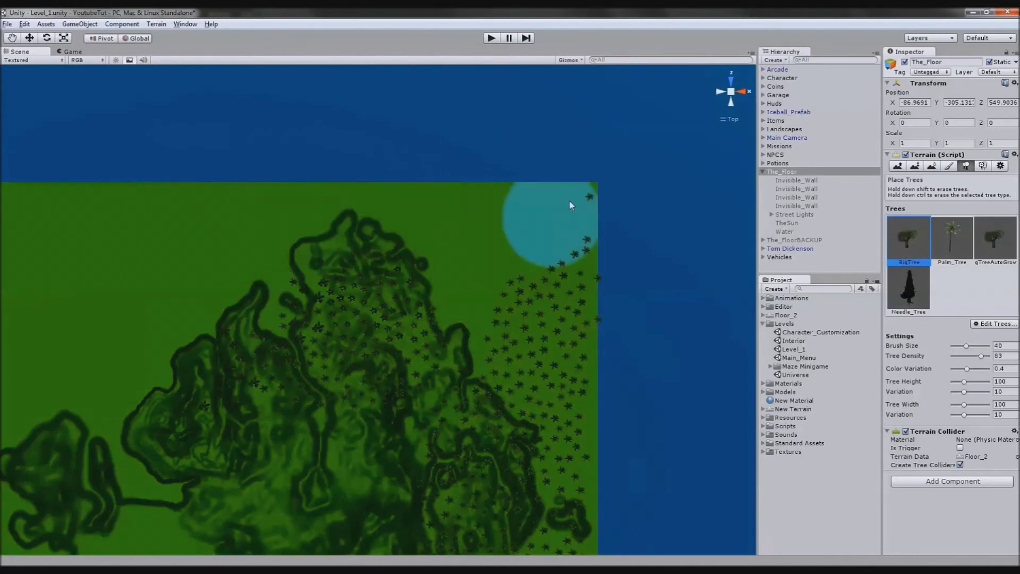
shift+drag(569, 200, 534, 429)
mouse_move(338, 401)
shift+mouse_down()
mouse_move(376, 337)
mouse_move(327, 458)
mouse_move(510, 409)
mouse_move(536, 561)
shift+mouse_up()
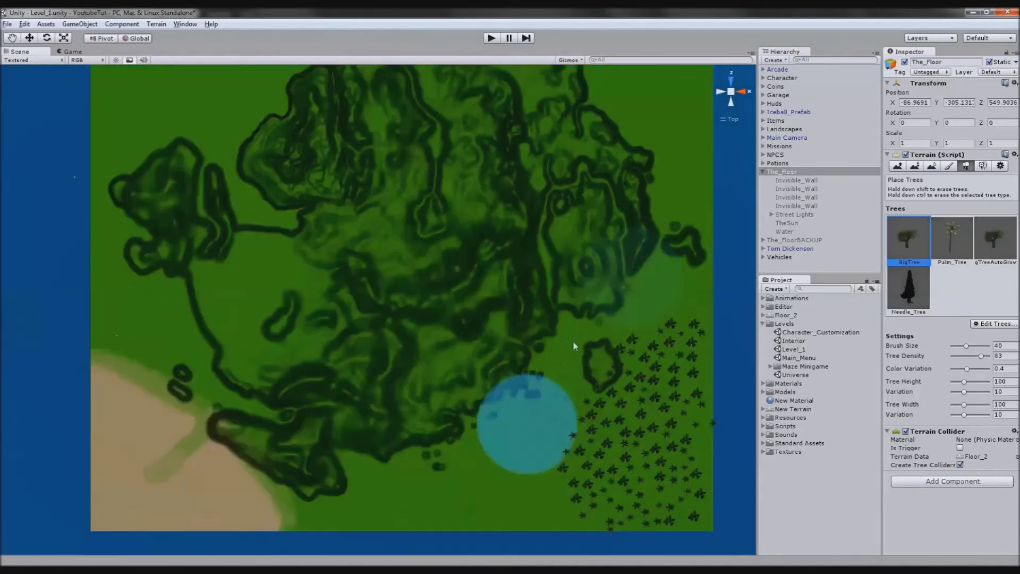
mouse_move(661, 326)
shift+mouse_down()
mouse_move(627, 478)
mouse_move(704, 524)
mouse_move(554, 365)
mouse_move(524, 239)
mouse_move(319, 374)
shift+mouse_up()
Step: Flatten and widen the plateau west of the mountains with Paint Height at brush size 34, opacity 100 and height about 14.06
mouse_move(494, 407)
middle_down()
mouse_move(508, 406)
mouse_move(414, 413)
mouse_move(296, 392)
mouse_move(360, 412)
mouse_move(349, 512)
middle_up()
scroll(333, 349, up, 8)
middle_drag(342, 357, 358, 381)
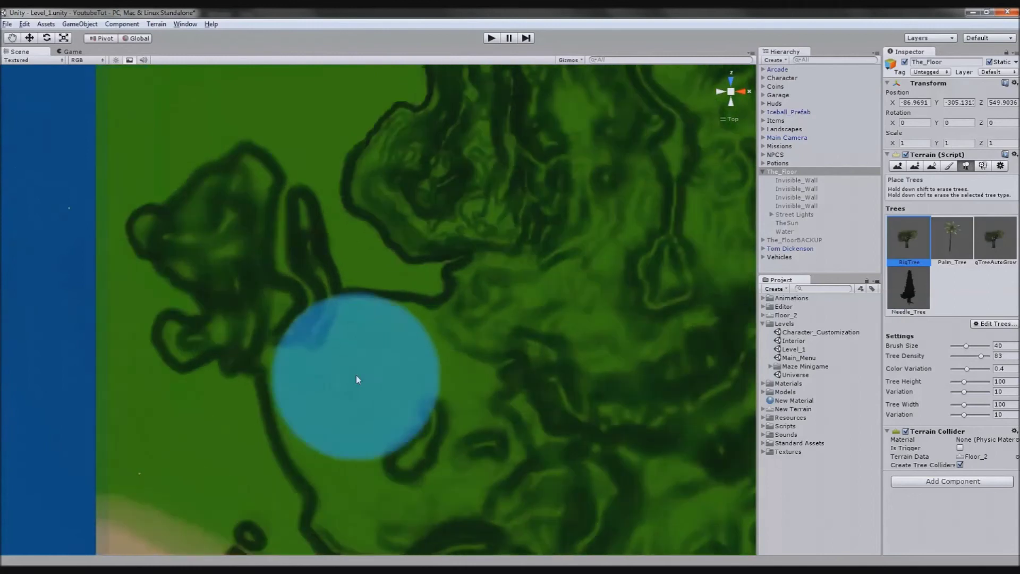
mouse_move(367, 316)
middle_down()
mouse_move(403, 369)
mouse_move(343, 345)
middle_up()
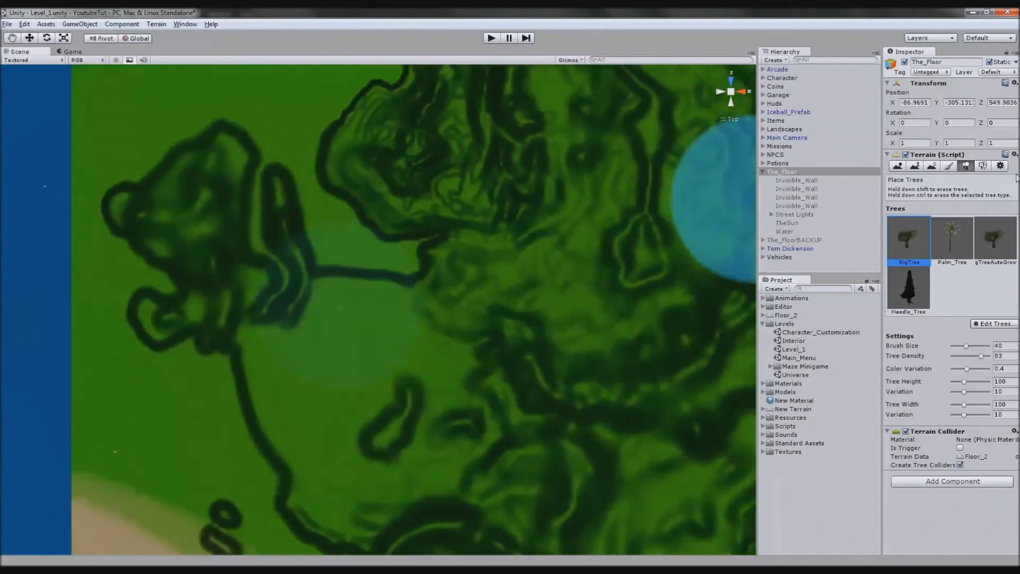
click(915, 165)
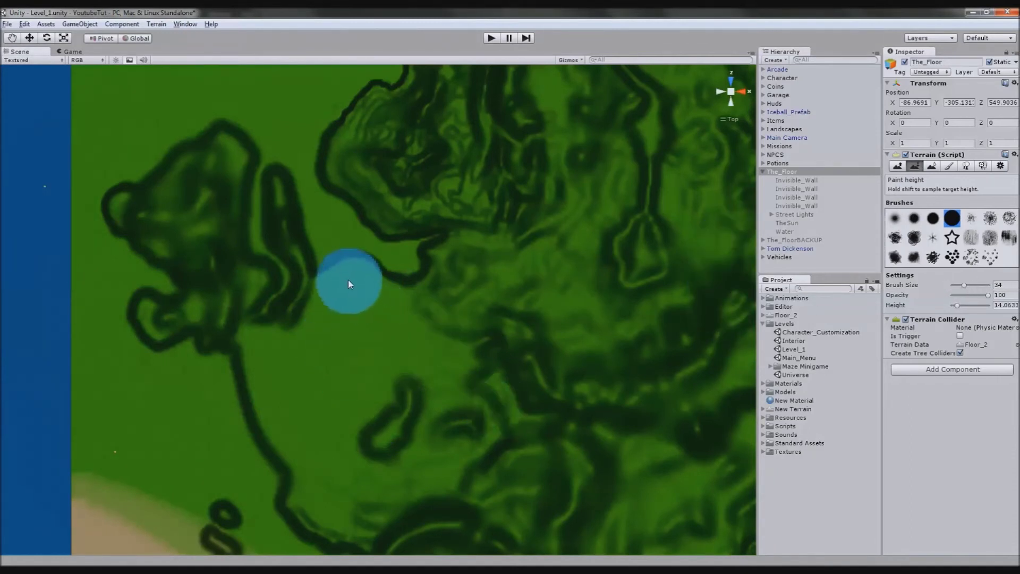
mouse_move(348, 279)
mouse_down()
mouse_move(312, 364)
mouse_move(240, 376)
mouse_move(207, 410)
mouse_move(259, 467)
mouse_move(380, 451)
mouse_move(431, 406)
mouse_move(454, 420)
mouse_move(408, 477)
mouse_move(426, 369)
mouse_move(406, 309)
mouse_move(423, 273)
mouse_move(358, 271)
mouse_move(436, 260)
mouse_move(342, 268)
mouse_move(367, 372)
mouse_up()
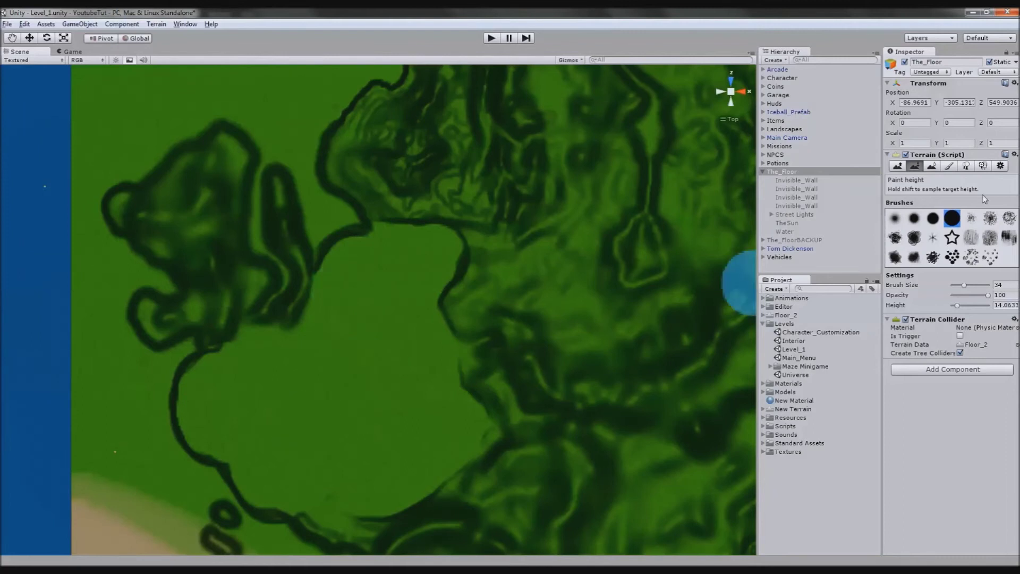
Step: Smooth the plateau's rim with Smooth Height at brush size 34 and opacity 100, and check the whole terrain from above
click(933, 166)
mouse_move(435, 259)
mouse_down()
mouse_move(439, 267)
mouse_move(468, 250)
mouse_move(370, 247)
mouse_move(208, 413)
mouse_move(199, 454)
mouse_move(256, 496)
mouse_move(331, 525)
mouse_move(492, 426)
mouse_move(451, 353)
mouse_move(219, 394)
mouse_move(218, 454)
mouse_up()
scroll(494, 277, down, 3)
middle_drag(481, 197, 445, 85)
scroll(390, 206, down, 3)
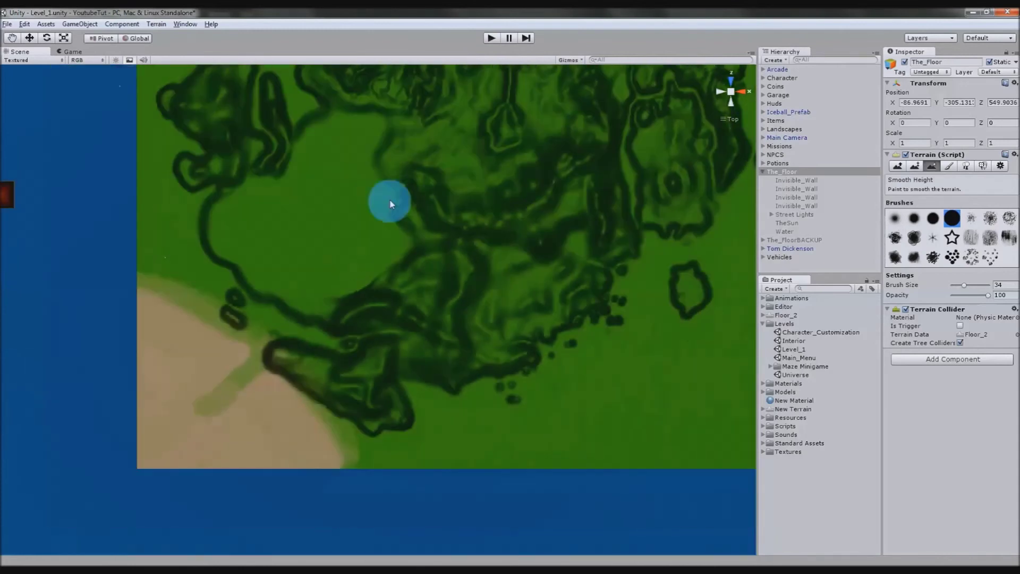
mouse_move(345, 275)
middle_down()
mouse_move(398, 248)
mouse_move(451, 255)
middle_up()
scroll(409, 257, up, 3)
scroll(408, 256, down, 5)
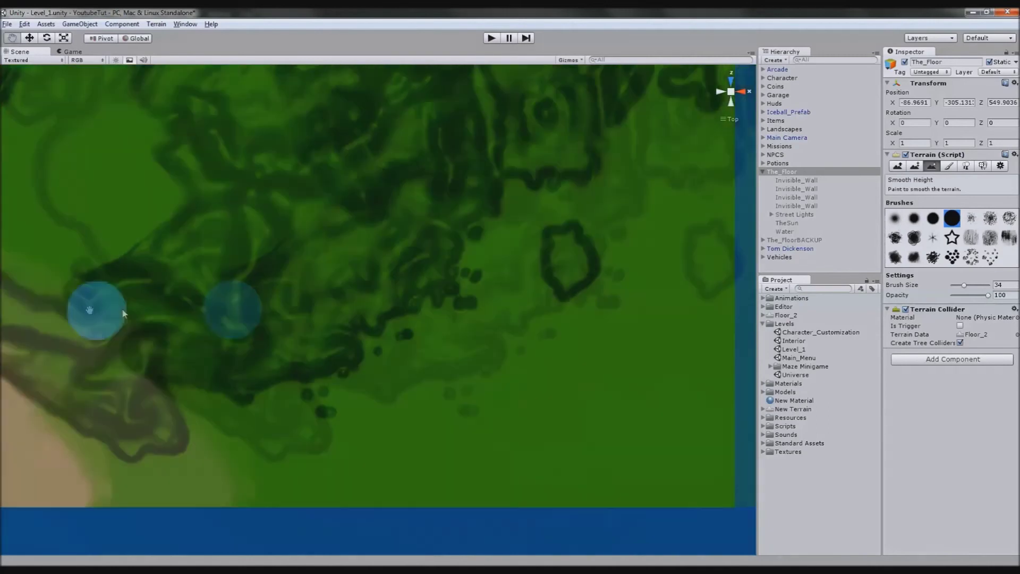
scroll(333, 339, up, 3)
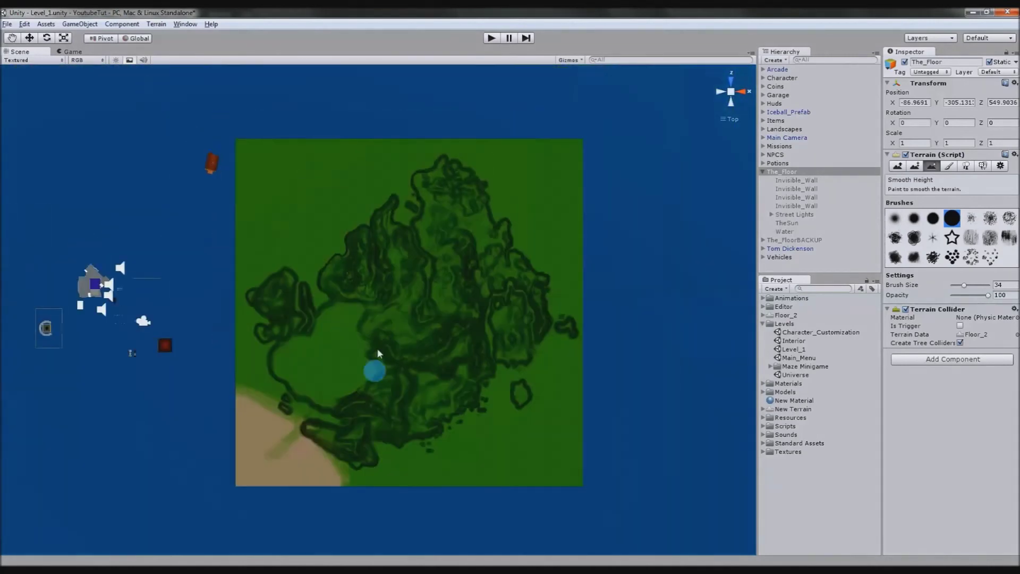
Step: Start adding a new terrain texture to The_Floor under Paint Texture
click(766, 169)
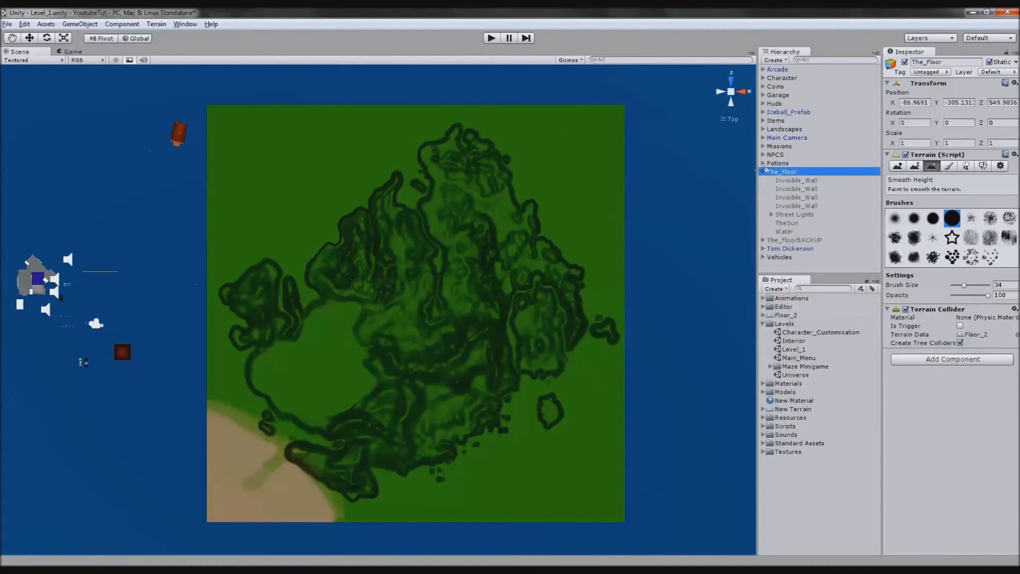
click(948, 165)
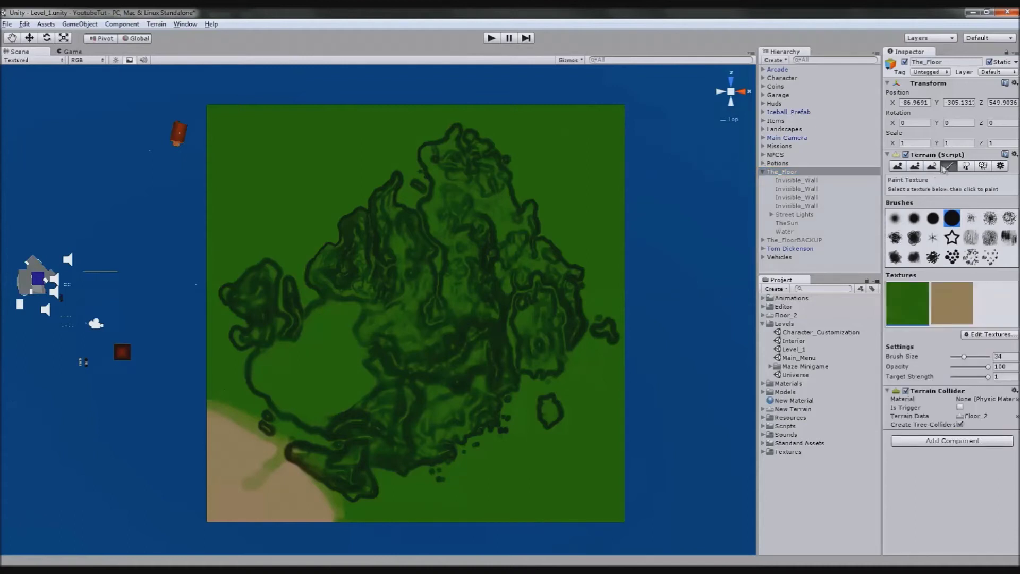
click(977, 338)
click(964, 343)
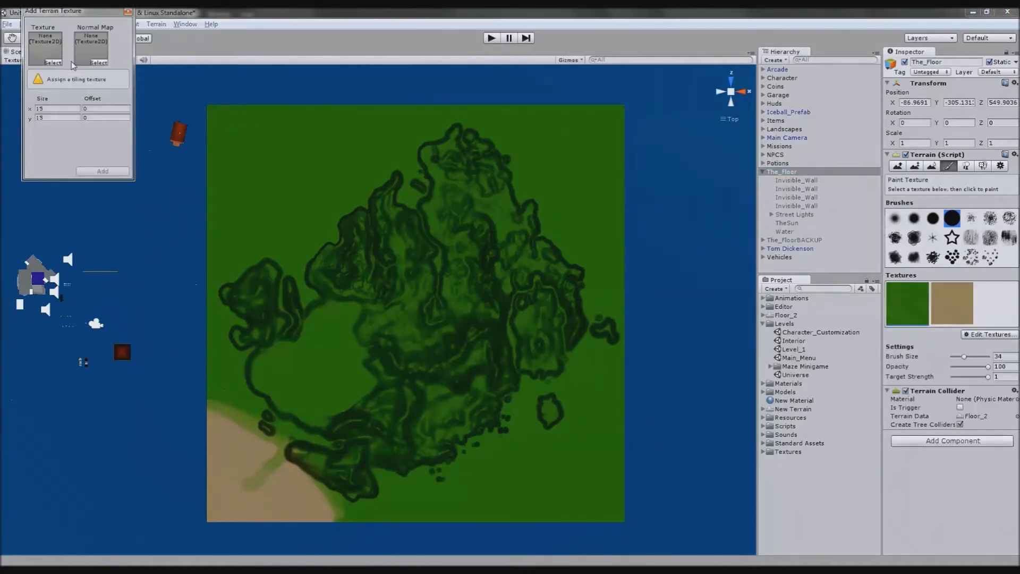
click(58, 63)
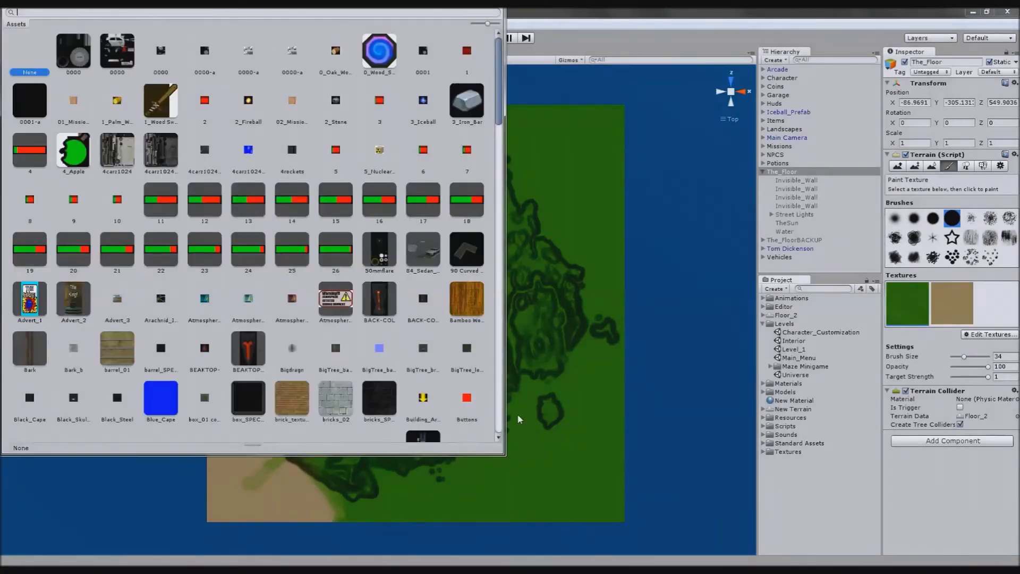
click(977, 275)
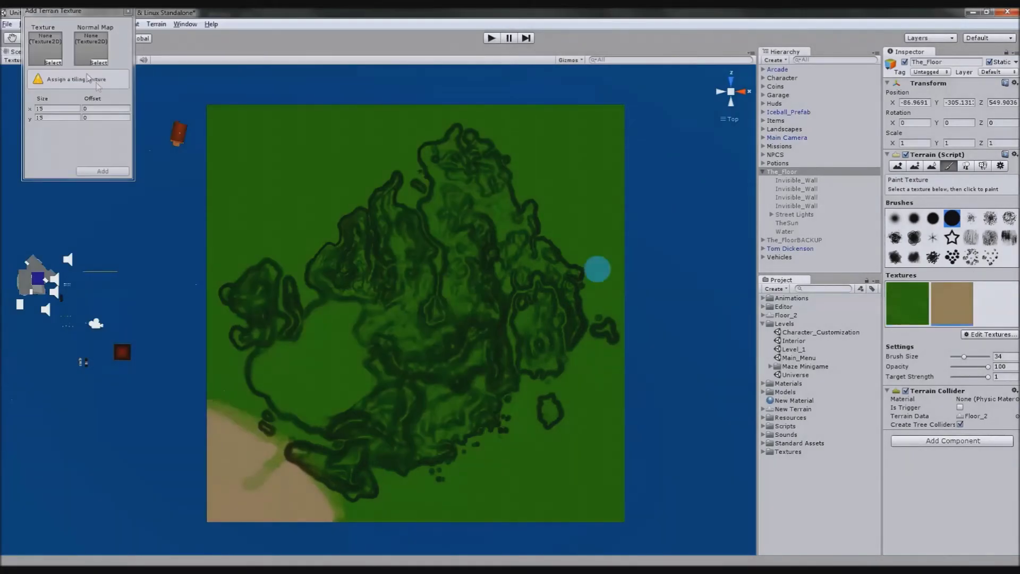
Step: Add Blue_Cape as a terrain texture with size 15 by 15 and no normal map
click(56, 63)
scroll(230, 175, down, 3)
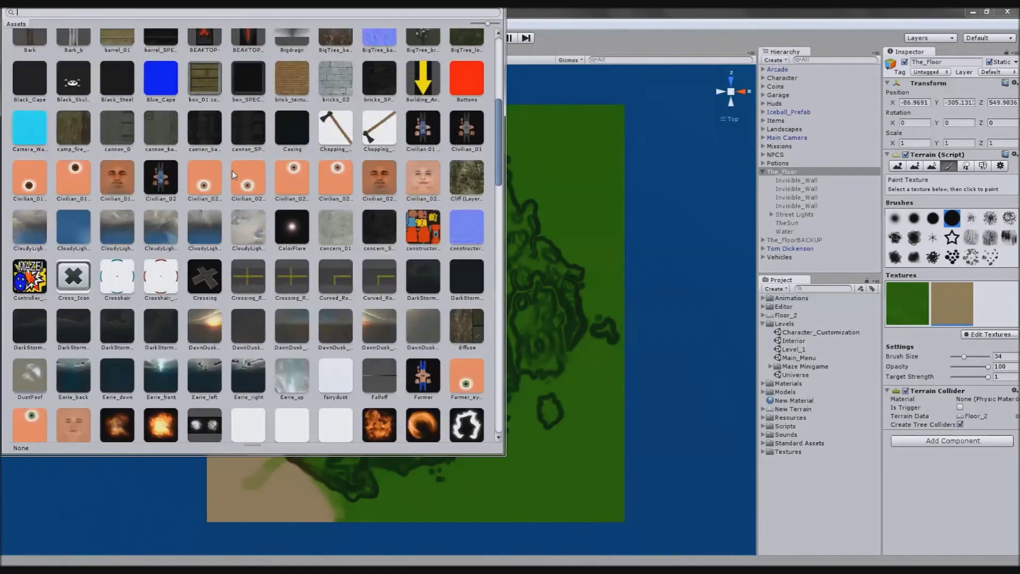
scroll(218, 183, down, 4)
scroll(211, 192, down, 15)
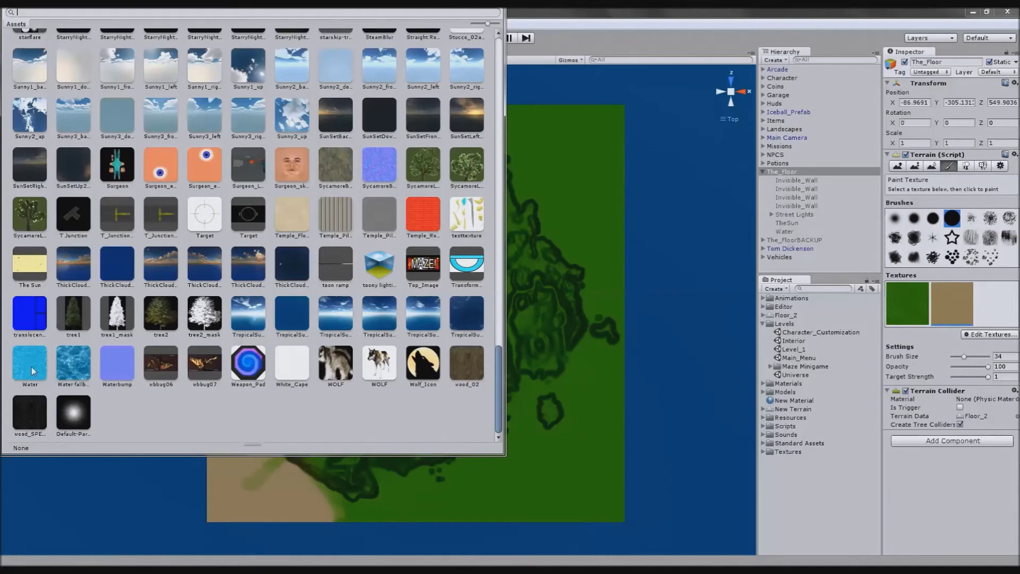
scroll(284, 349, up, 15)
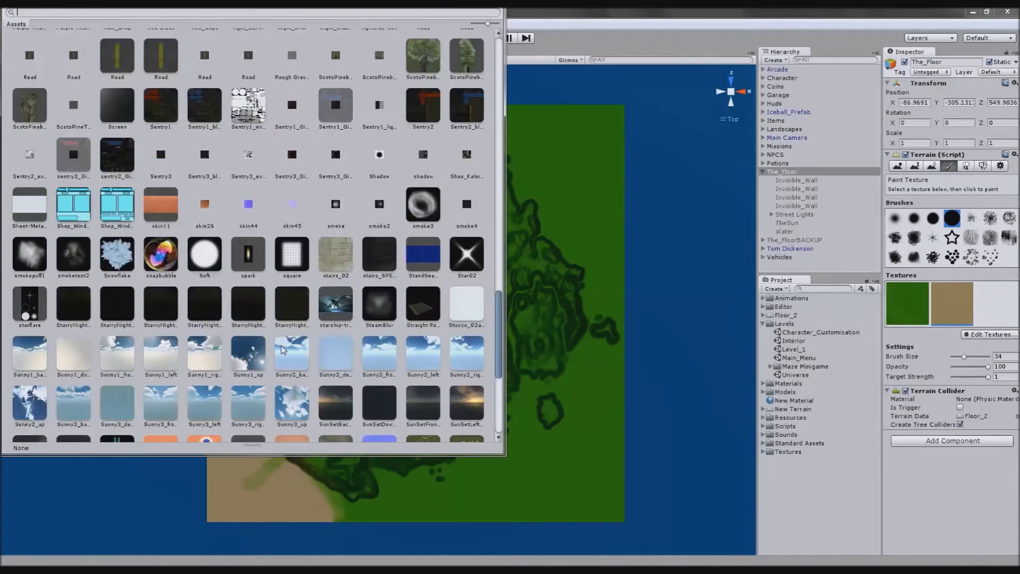
scroll(258, 353, up, 10)
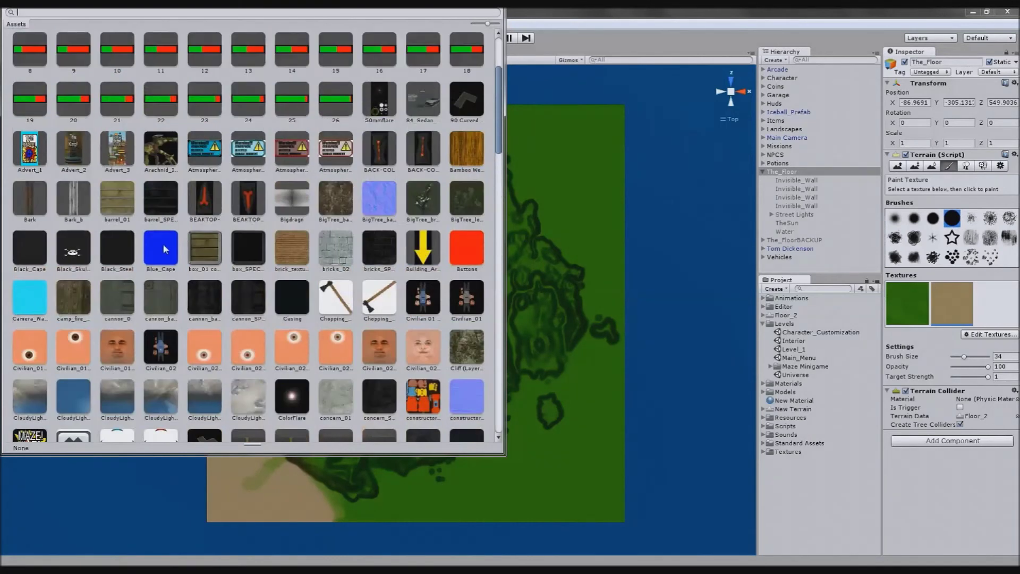
click(166, 248)
double_click(161, 252)
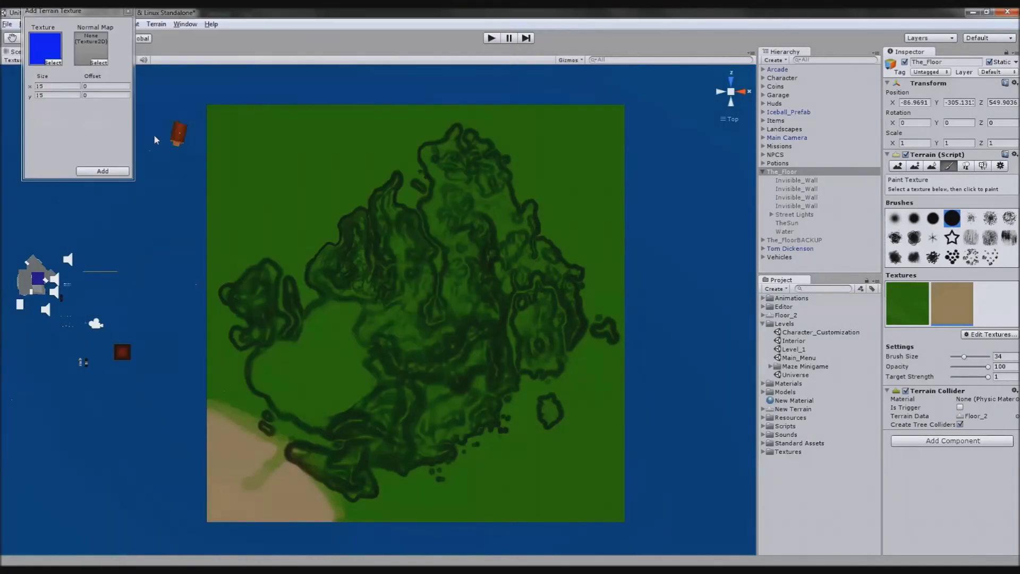
click(99, 64)
key(Escape)
click(123, 171)
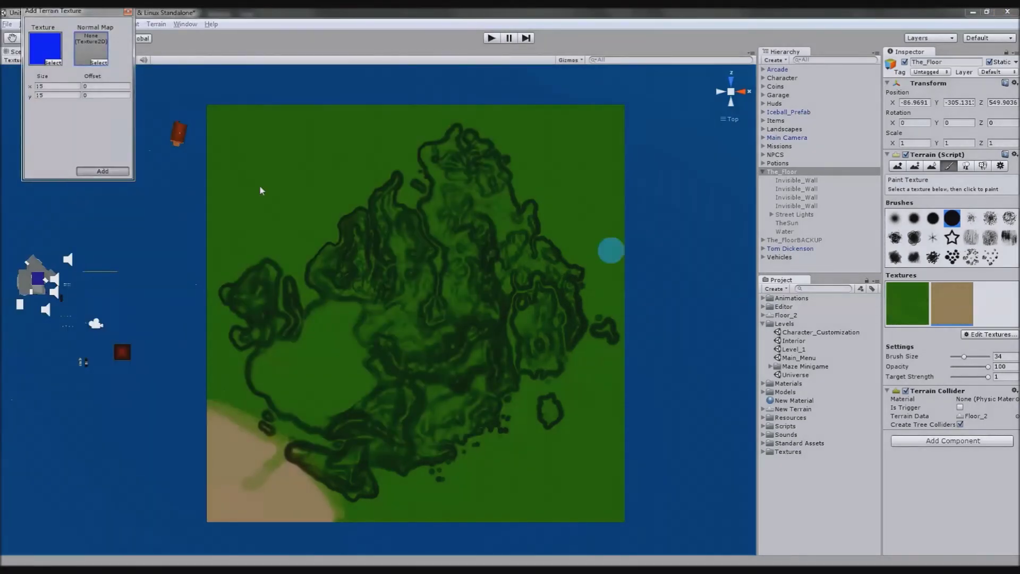
Step: Paint the flat ground north of the mountains with the blue texture, using brush size 100 for large areas and 31 near the slopes
click(991, 314)
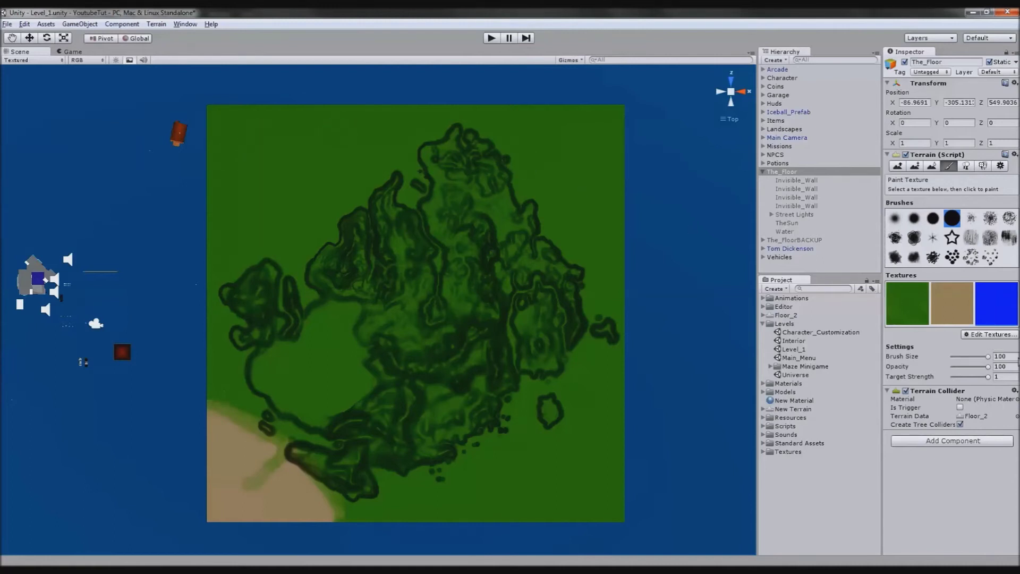
mouse_move(245, 130)
mouse_down()
mouse_move(315, 113)
mouse_move(330, 125)
mouse_move(333, 151)
mouse_move(285, 196)
mouse_move(244, 207)
mouse_move(331, 174)
mouse_move(351, 145)
mouse_move(413, 102)
mouse_up()
middle_drag(377, 120, 255, 250)
scroll(255, 249, up, 5)
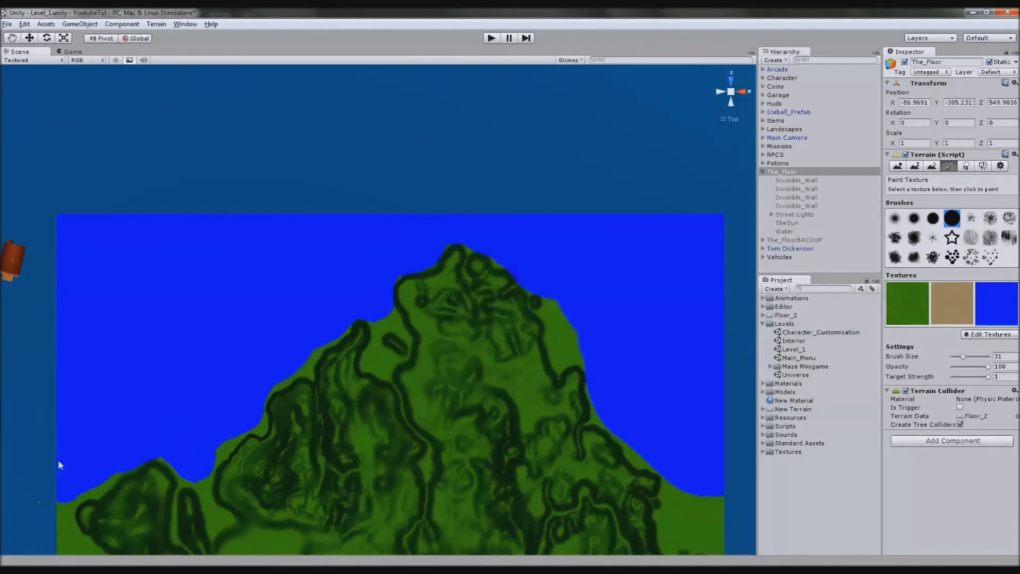
middle_drag(398, 321, 451, 135)
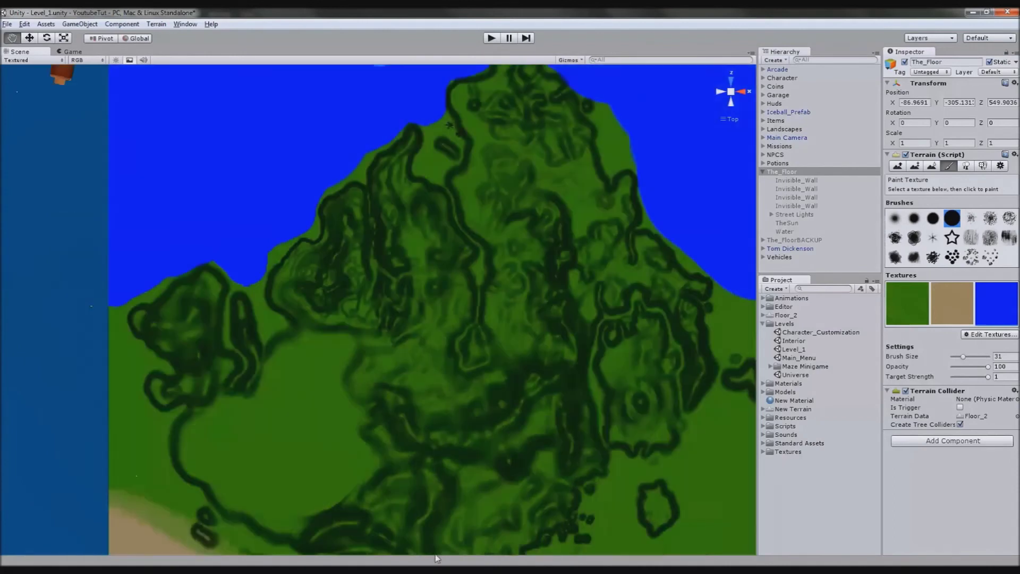
Step: Paint the terrain's western edge and beach corner blue at brush size 31, consulting the heightmap in Photoshop along the way
middle_drag(115, 500, 206, 353)
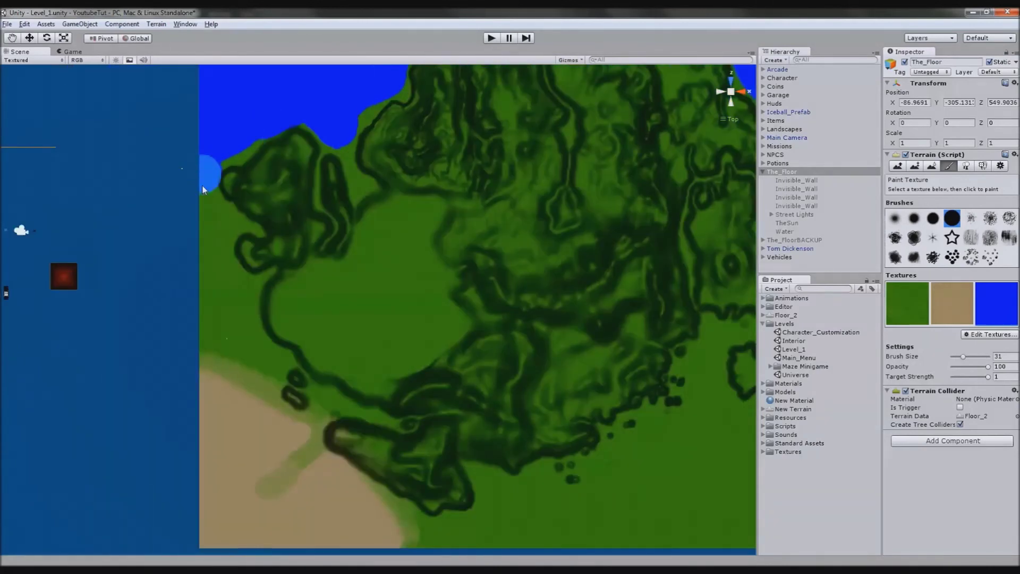
mouse_move(220, 278)
mouse_down()
mouse_move(277, 432)
mouse_move(304, 435)
mouse_up()
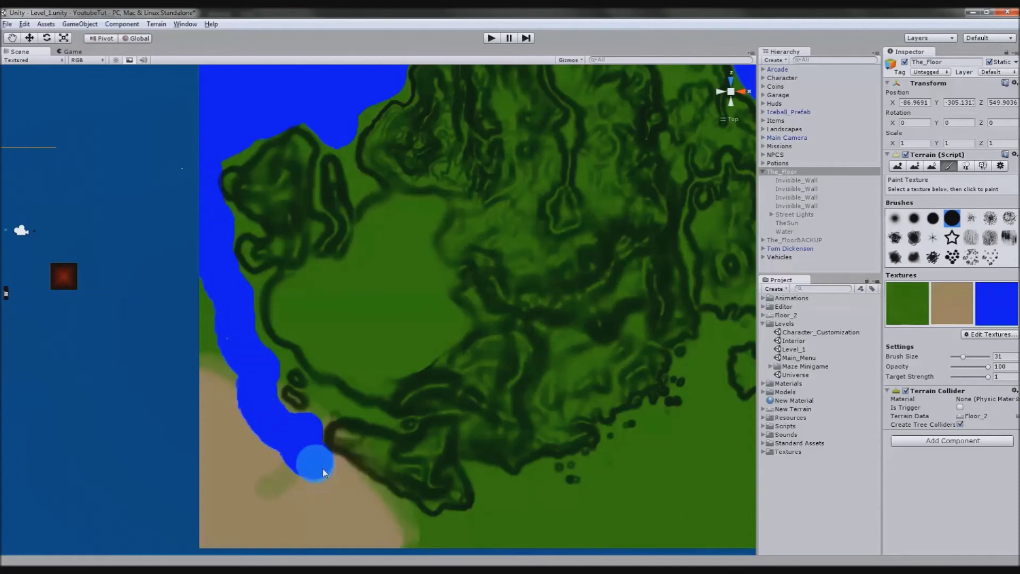
mouse_move(350, 501)
mouse_down()
mouse_move(412, 535)
mouse_move(212, 538)
mouse_move(307, 538)
mouse_move(273, 481)
mouse_move(276, 497)
mouse_move(239, 467)
mouse_up()
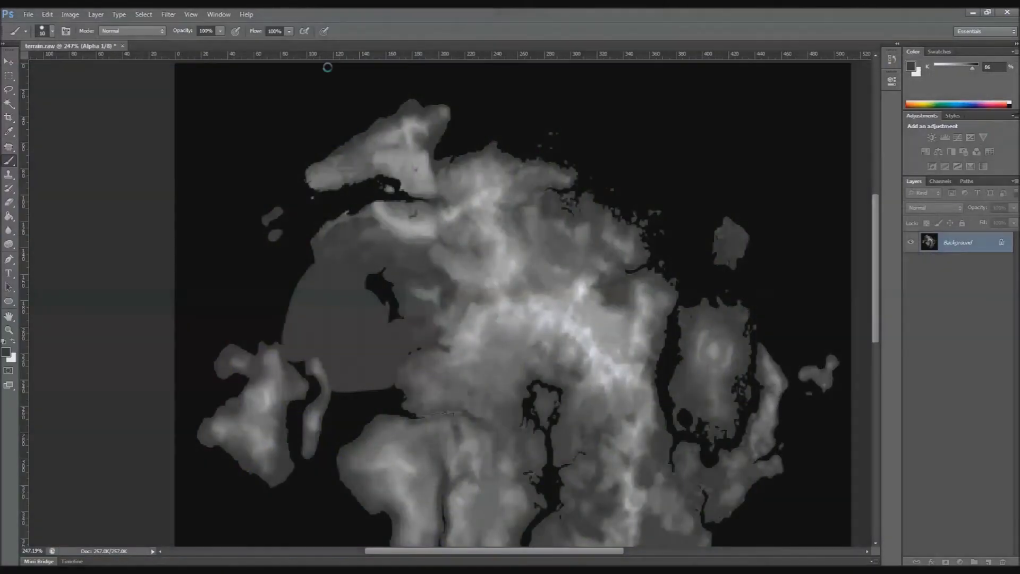
scroll(388, 247, down, 3)
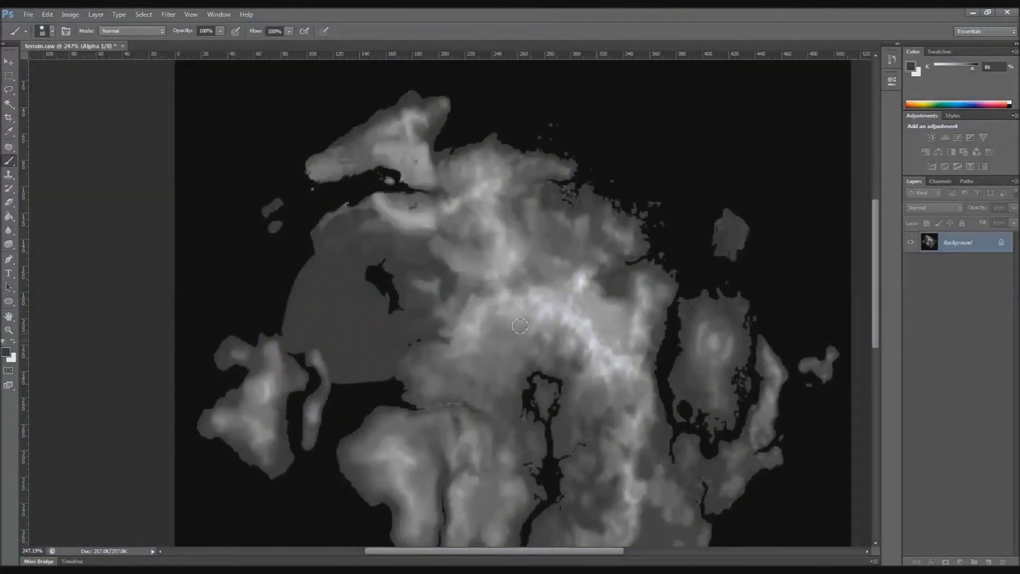
alt+scroll(388, 247, down, 2)
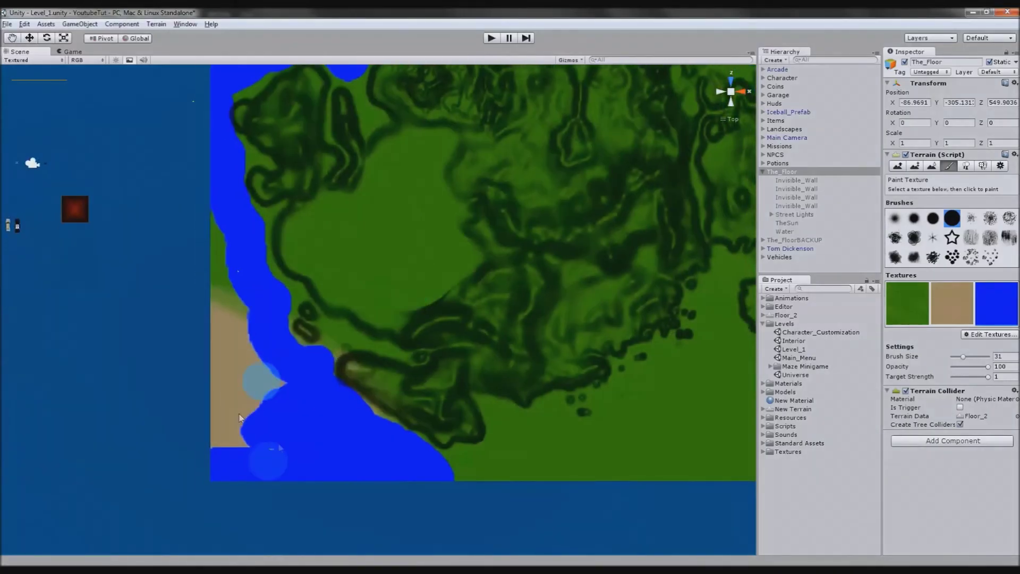
mouse_move(295, 375)
mouse_down()
mouse_move(228, 432)
mouse_move(230, 369)
mouse_move(252, 364)
mouse_move(211, 273)
mouse_move(225, 288)
mouse_up()
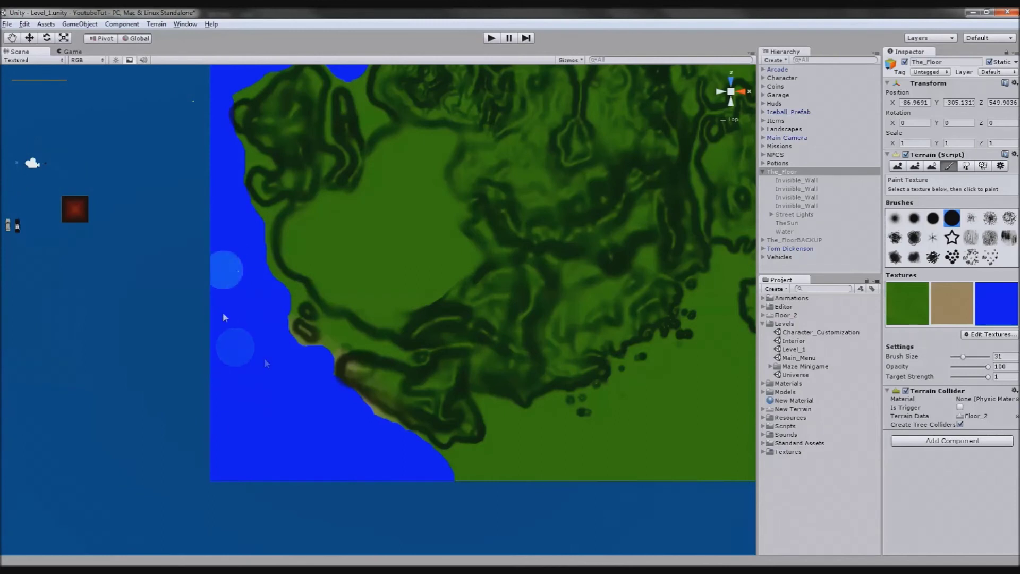
Step: Finish painting the remaining flat ground around the island's southern, eastern and northern coasts blue, using brush size 14 near the slopes
middle_drag(456, 485, 251, 438)
mouse_move(241, 424)
mouse_down()
mouse_move(293, 417)
mouse_move(298, 405)
mouse_move(375, 423)
mouse_move(505, 416)
mouse_move(464, 430)
mouse_move(656, 422)
mouse_move(668, 379)
mouse_up()
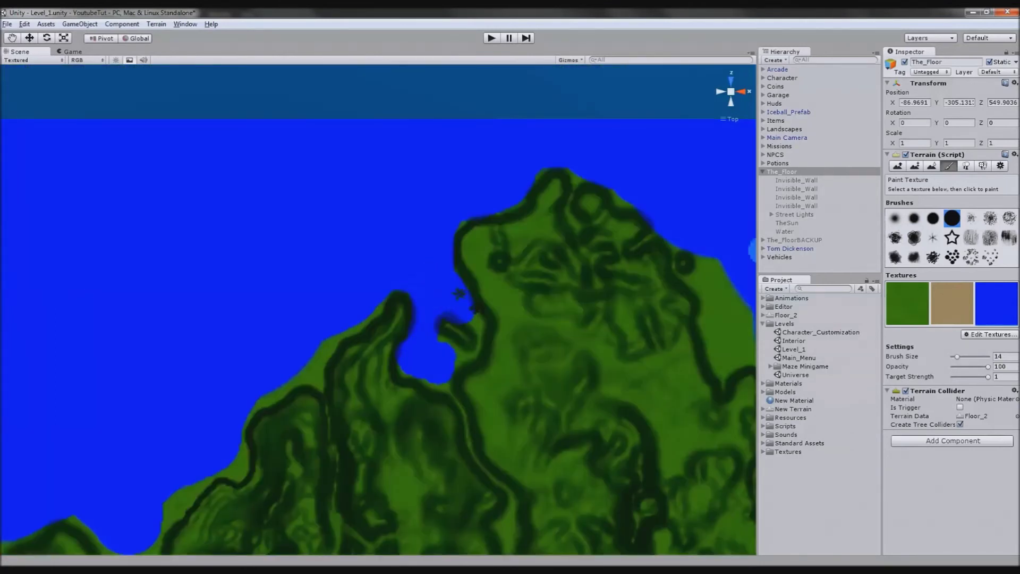
click(983, 165)
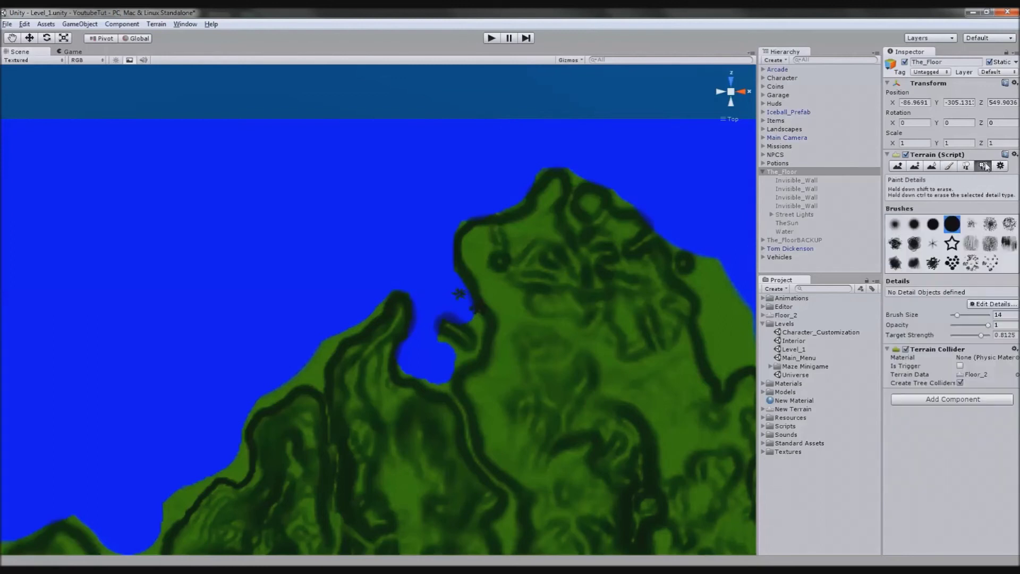
click(966, 166)
scroll(484, 336, down, 5)
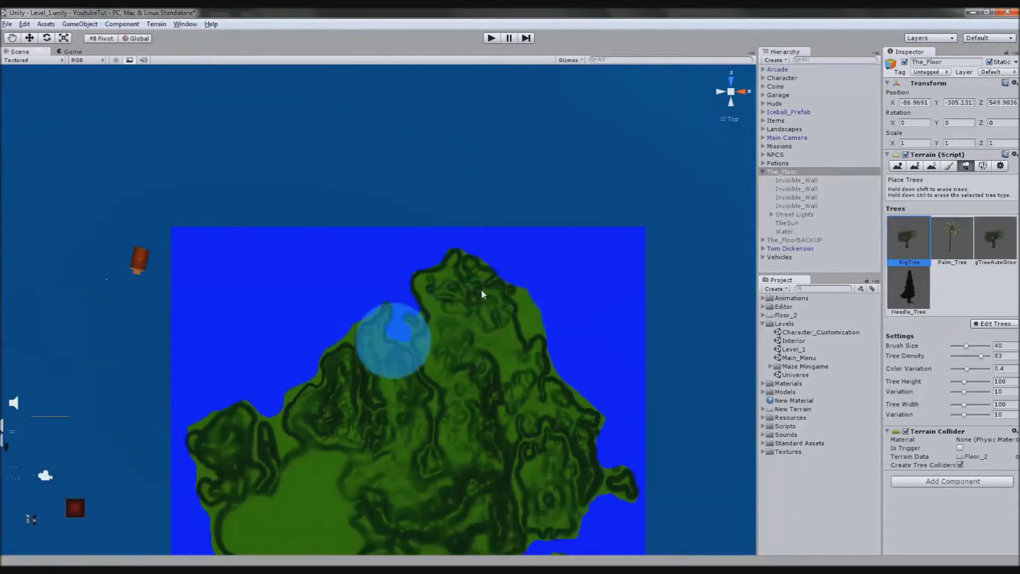
middle_drag(596, 512, 602, 360)
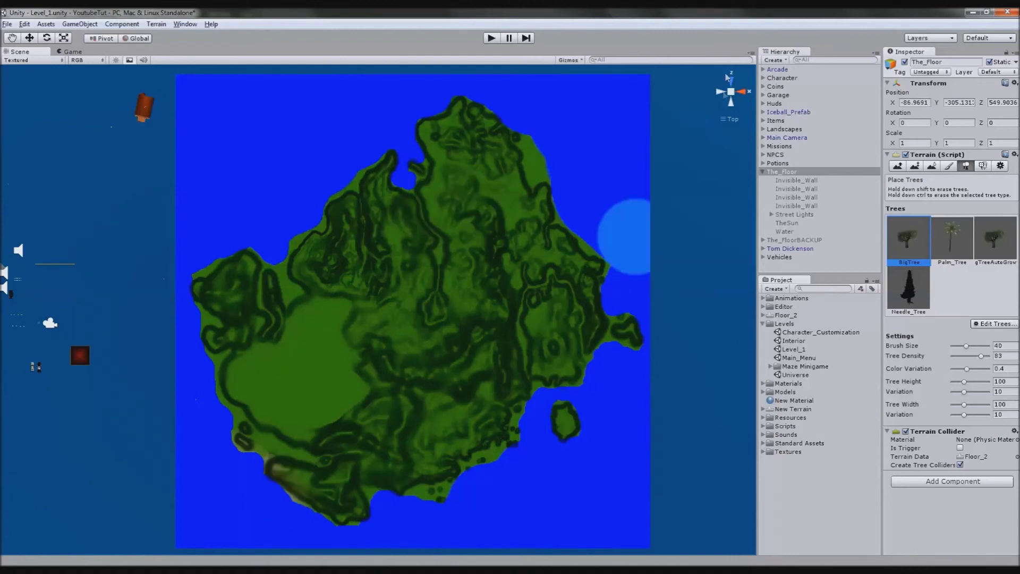
Step: Activate the Water object under The_Floor
alt+drag(585, 371, 633, 174)
mouse_move(569, 332)
middle_down()
mouse_move(499, 378)
mouse_move(523, 362)
mouse_move(548, 370)
middle_up()
scroll(515, 367, down, 3)
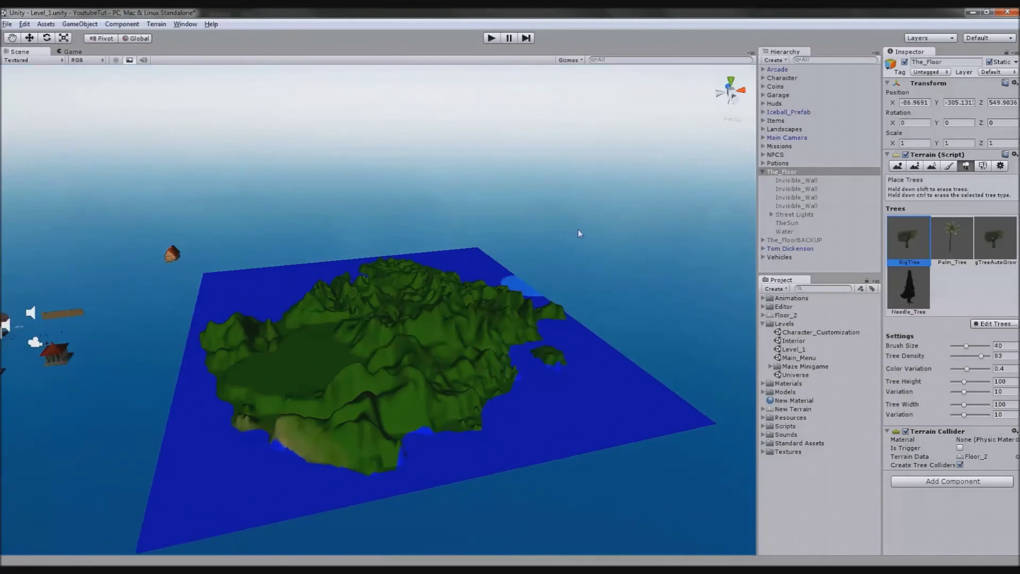
click(785, 232)
click(904, 62)
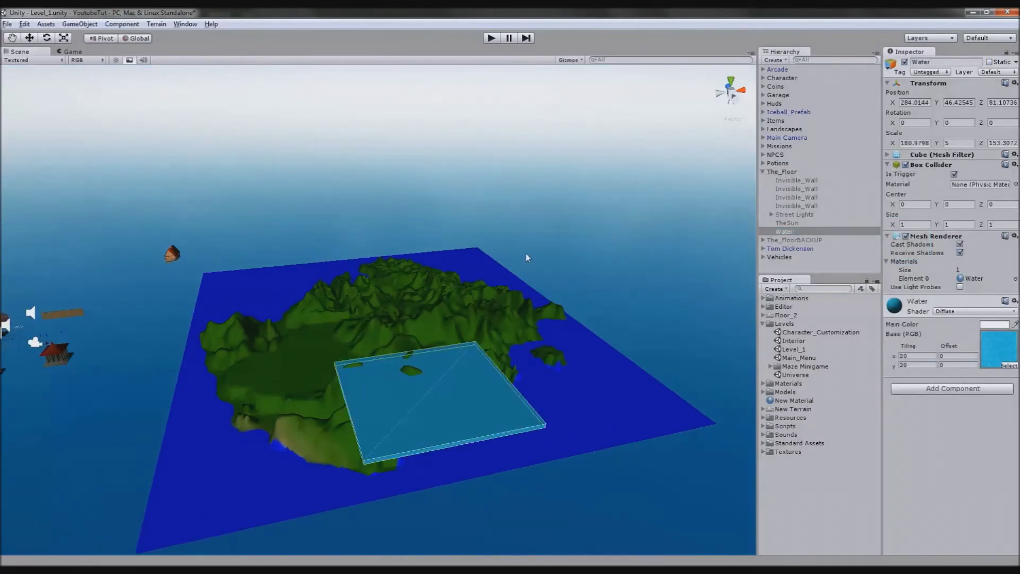
Step: Stretch the Water block with the Scale tool to about 630 along X and 1011 along Z
middle_drag(522, 320, 514, 346)
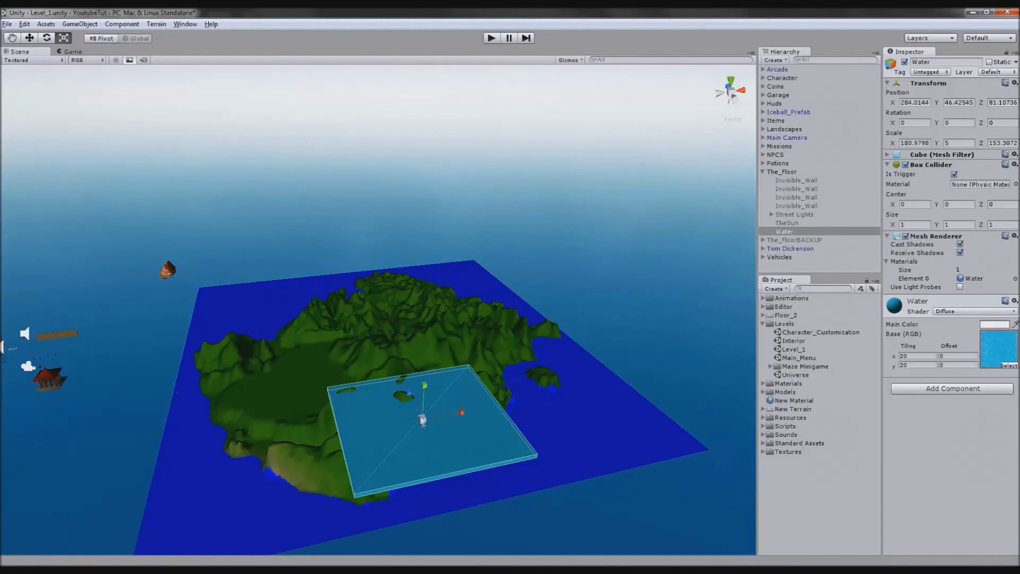
drag(431, 419, 553, 398)
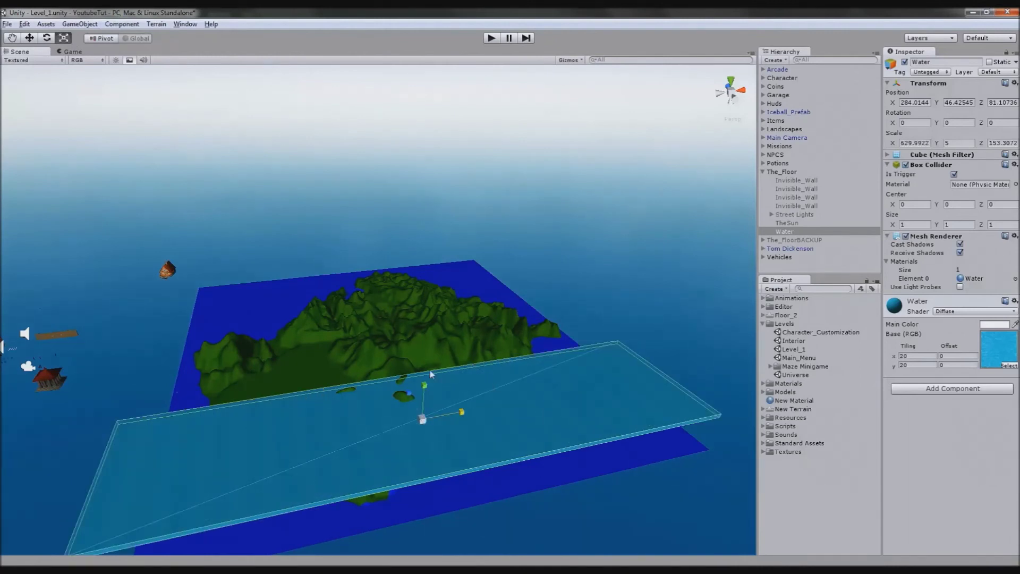
drag(411, 398, 445, 237)
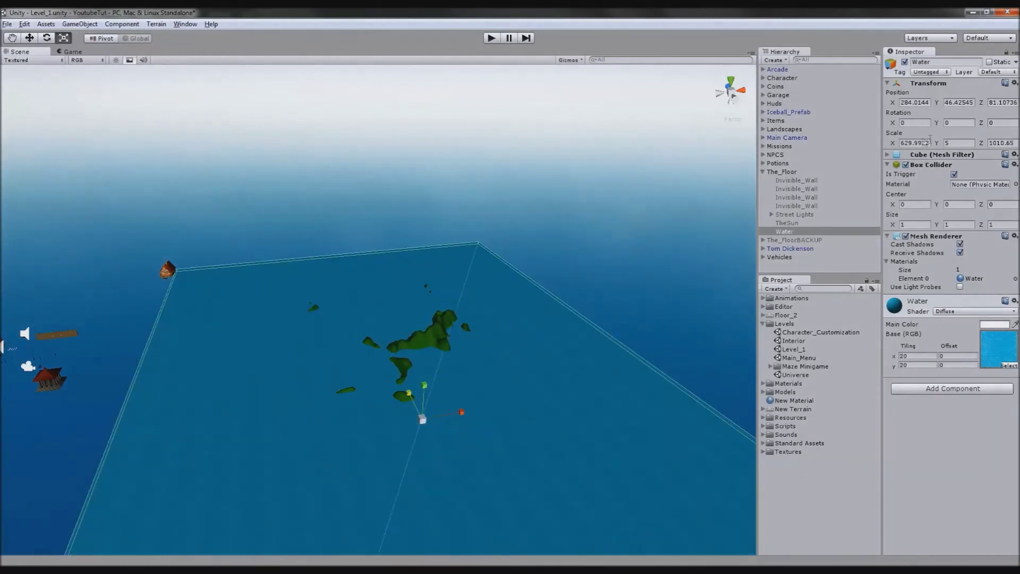
Step: Set the Water object's scale to X 700, Y 10 and Z 700
text(700)
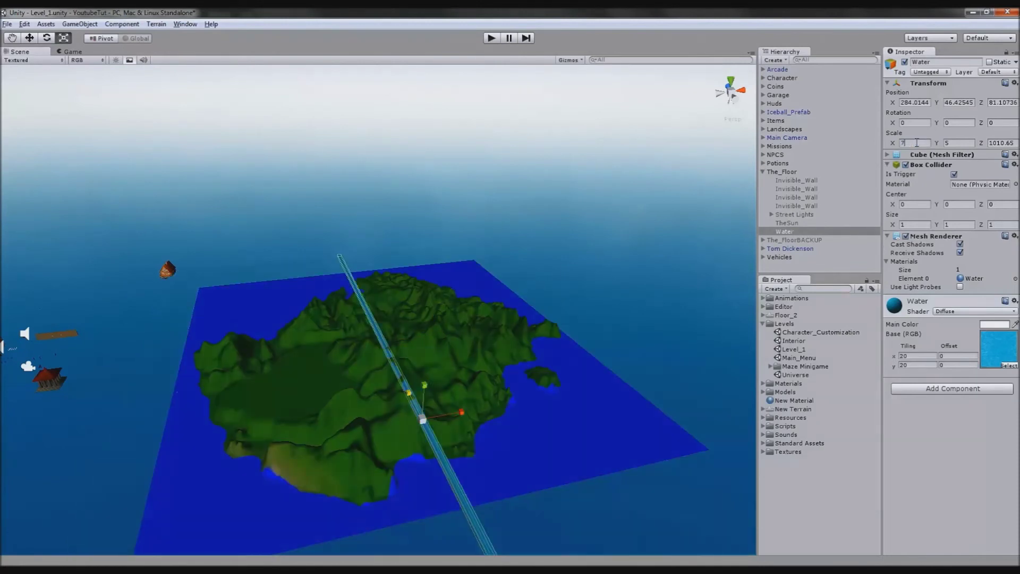
key(Tab)
text(700)
key(BackSpace)
key(BackSpace)
key(BackSpace)
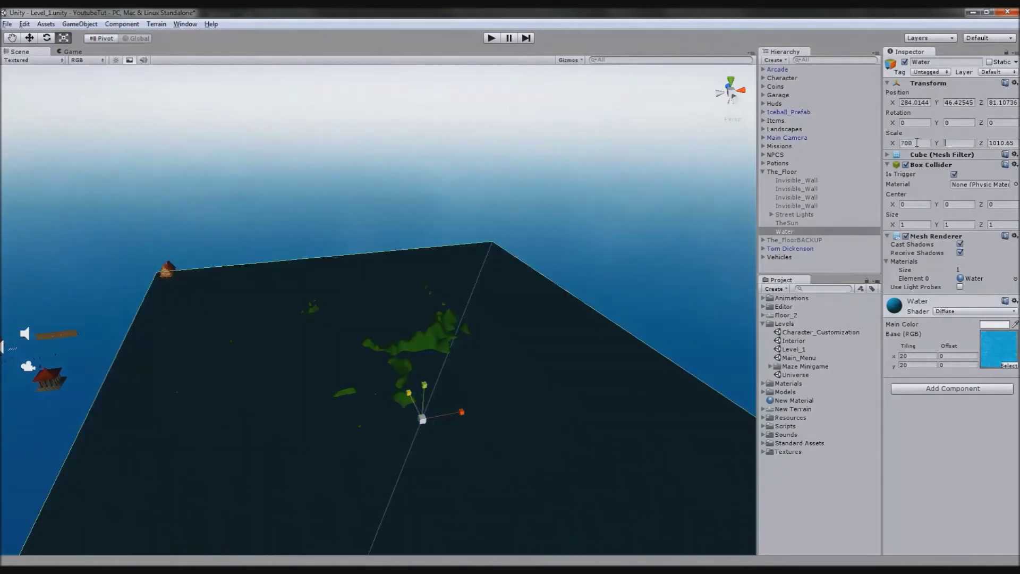
text(10)
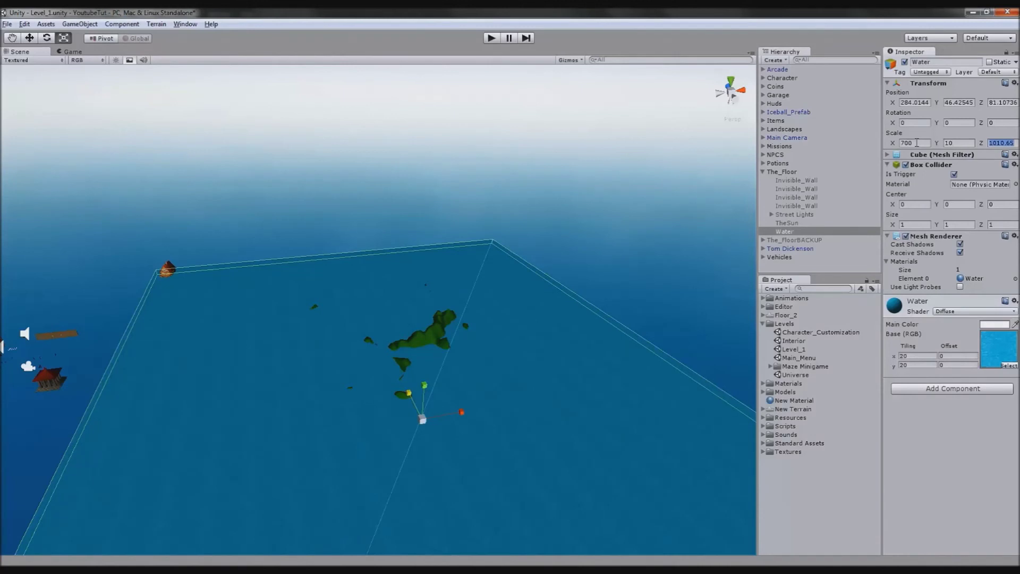
text(700)
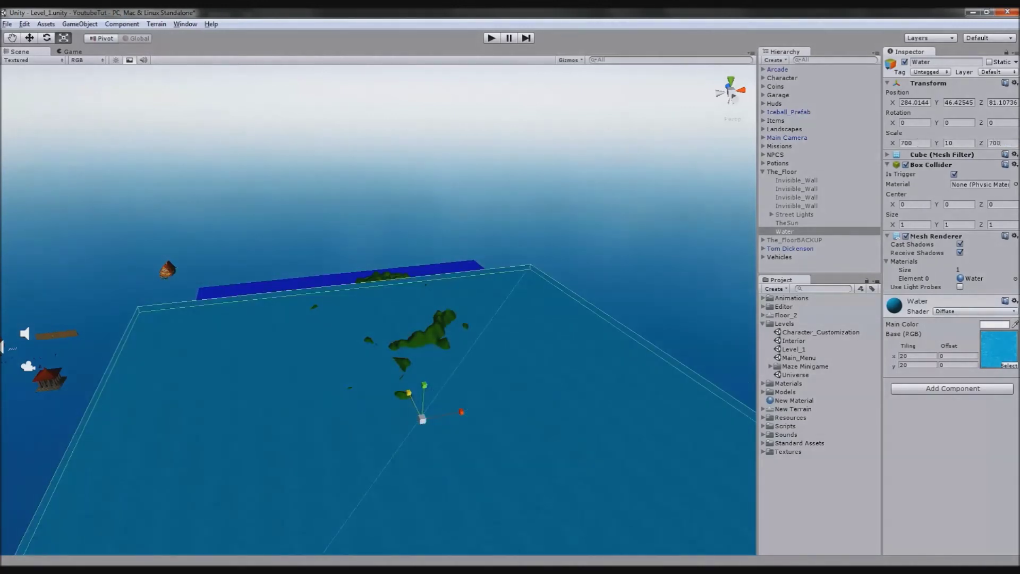
Step: Move the Water over the island to about Z 312 and lower it to sea level at about Y 2.1
click(731, 85)
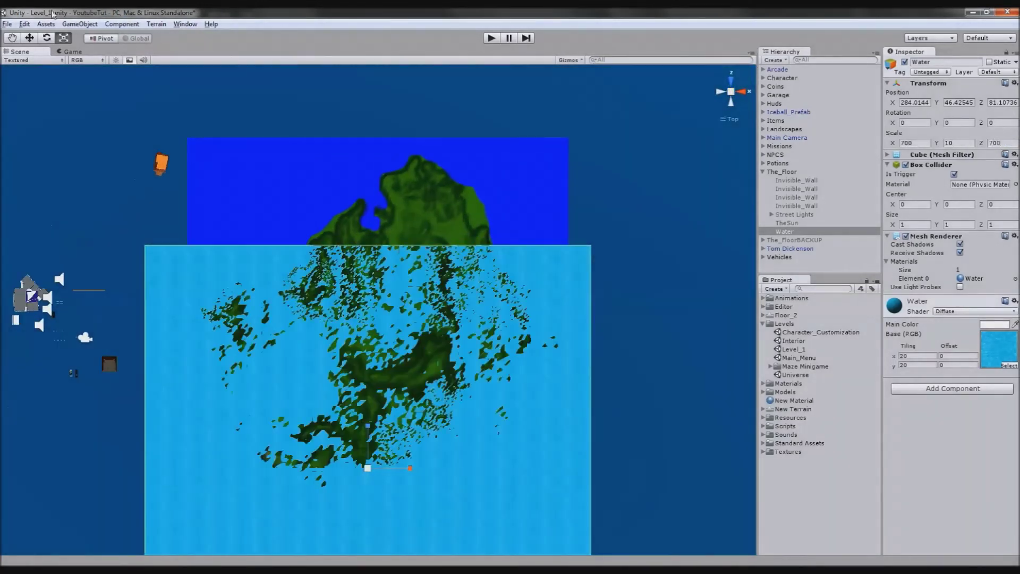
click(35, 41)
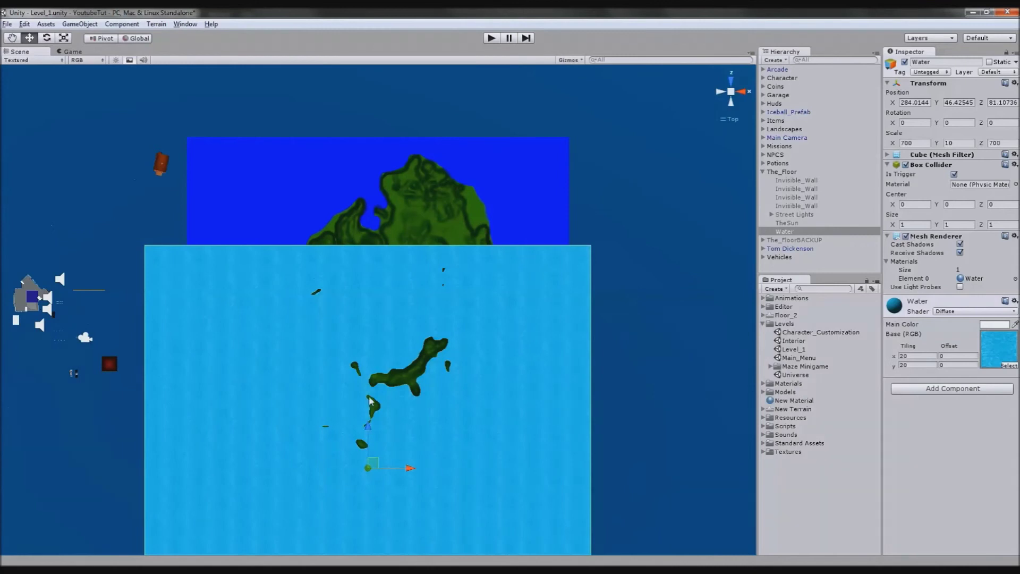
drag(368, 443, 368, 420)
drag(370, 357, 369, 319)
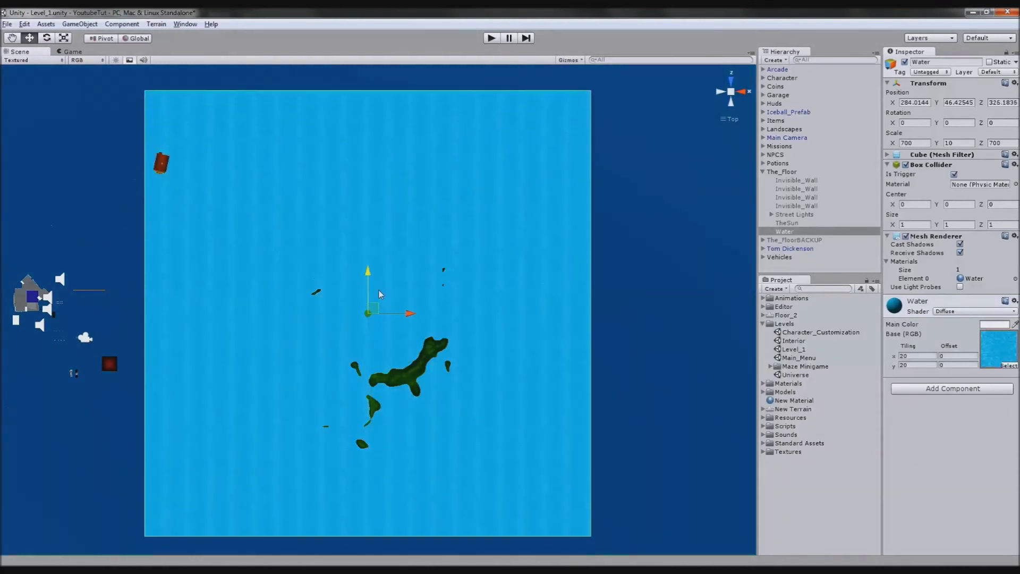
click(729, 103)
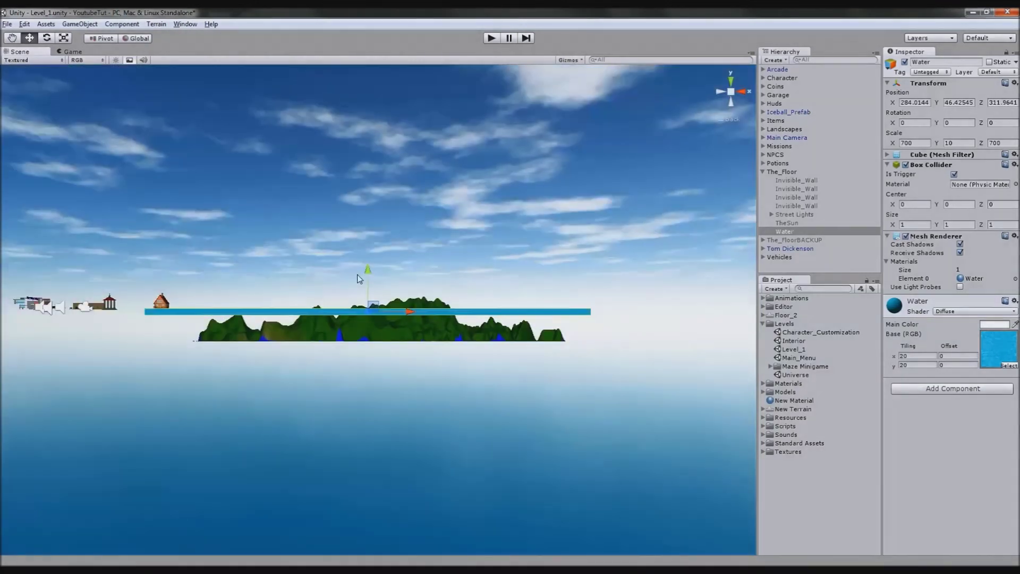
drag(372, 286, 393, 304)
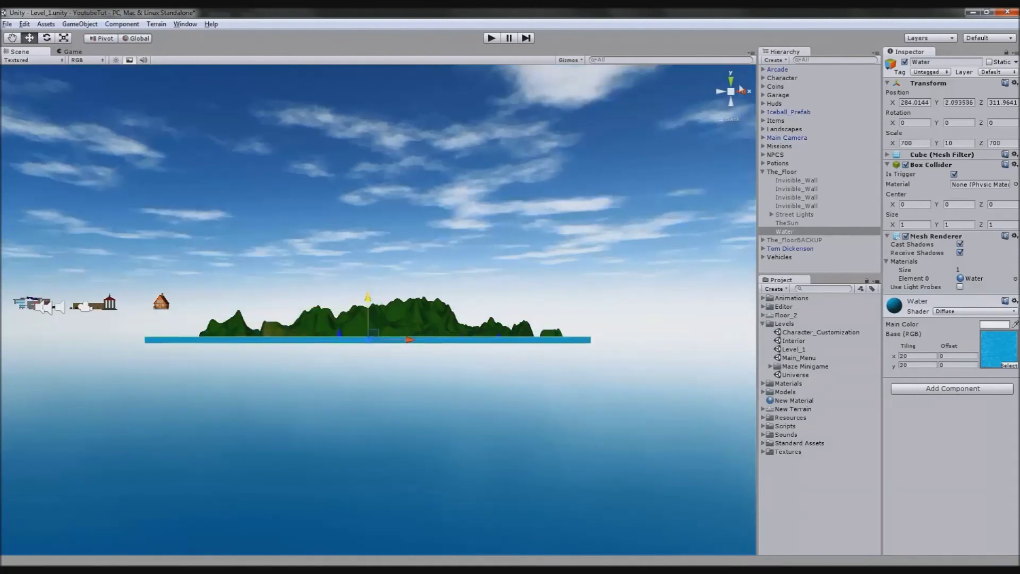
Step: Examine the island's coastline against the water level from all sides, both close up and from a distance
click(731, 92)
alt+drag(396, 266, 488, 339)
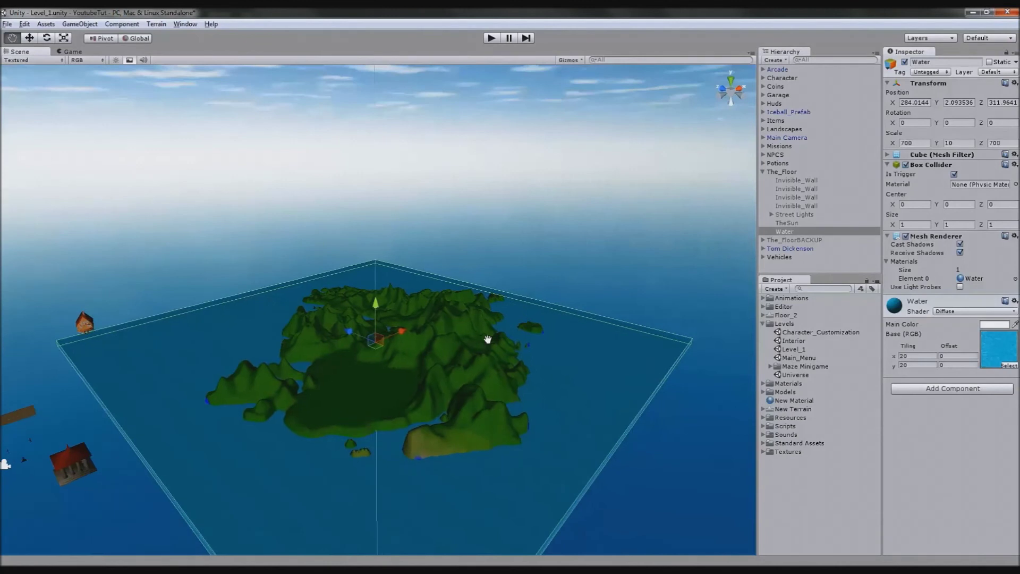
alt+middle_drag(487, 339, 399, 295)
alt+drag(512, 351, 298, 395)
click(630, 262)
scroll(532, 287, up, 2)
middle_drag(440, 299, 474, 281)
scroll(508, 321, up, 3)
scroll(474, 279, up, 2)
scroll(474, 280, down, 3)
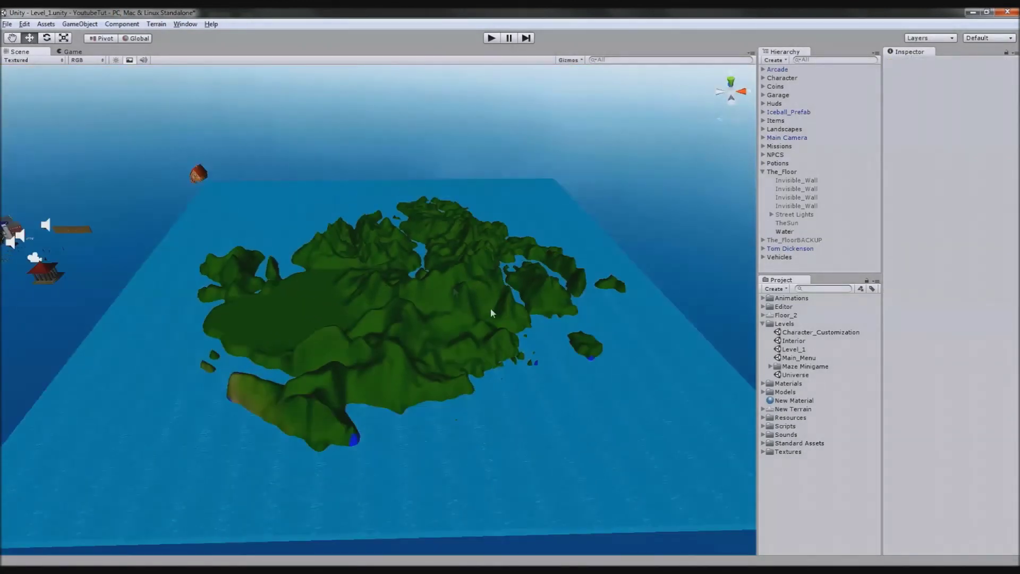
middle_drag(453, 345, 340, 337)
middle_drag(440, 322, 576, 331)
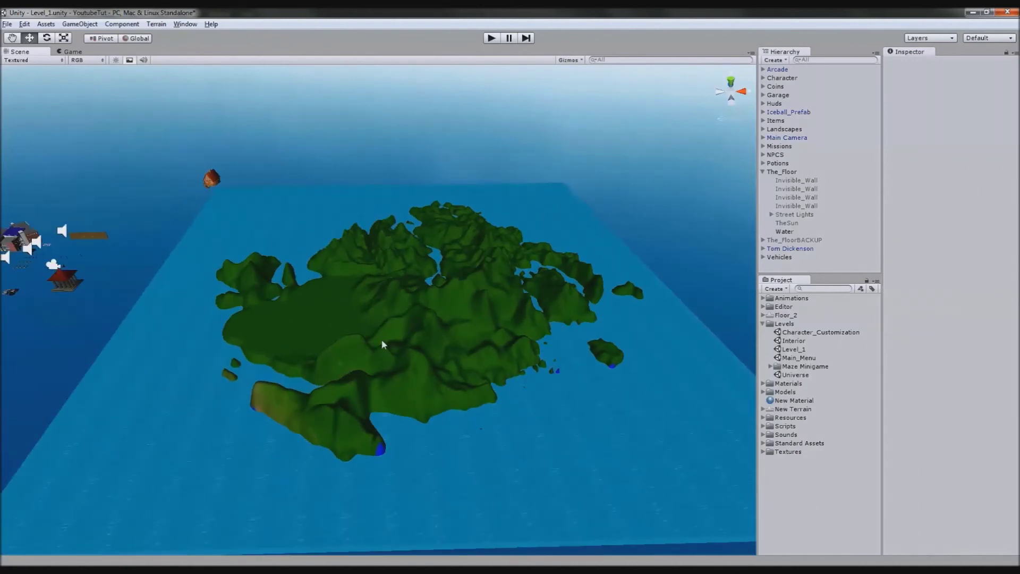
click(194, 456)
drag(407, 247, 478, 300)
click(604, 267)
alt+drag(603, 268, 248, 346)
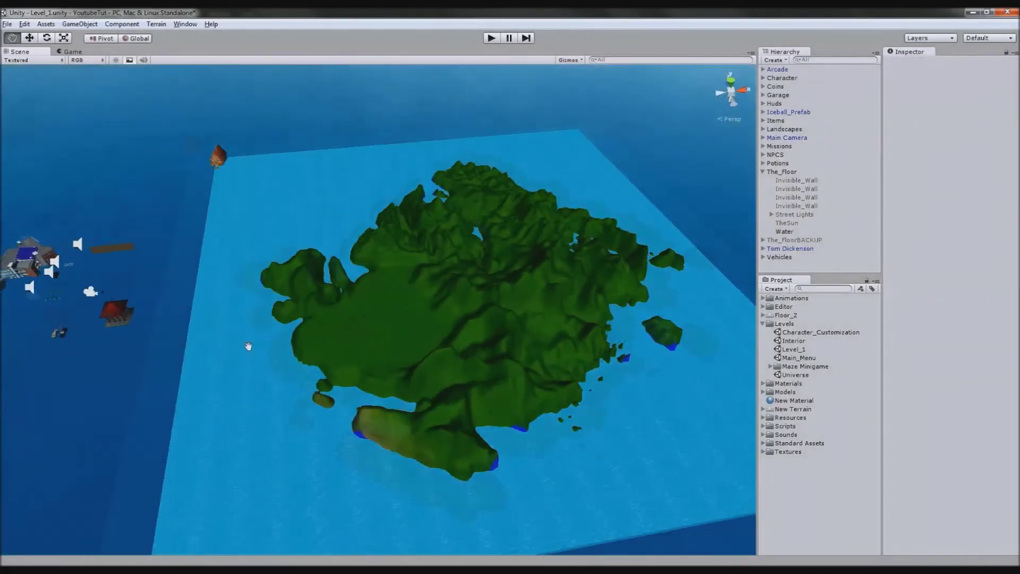
scroll(390, 379, up, 3)
middle_drag(392, 379, 652, 435)
scroll(524, 381, down, 3)
middle_drag(524, 380, 251, 451)
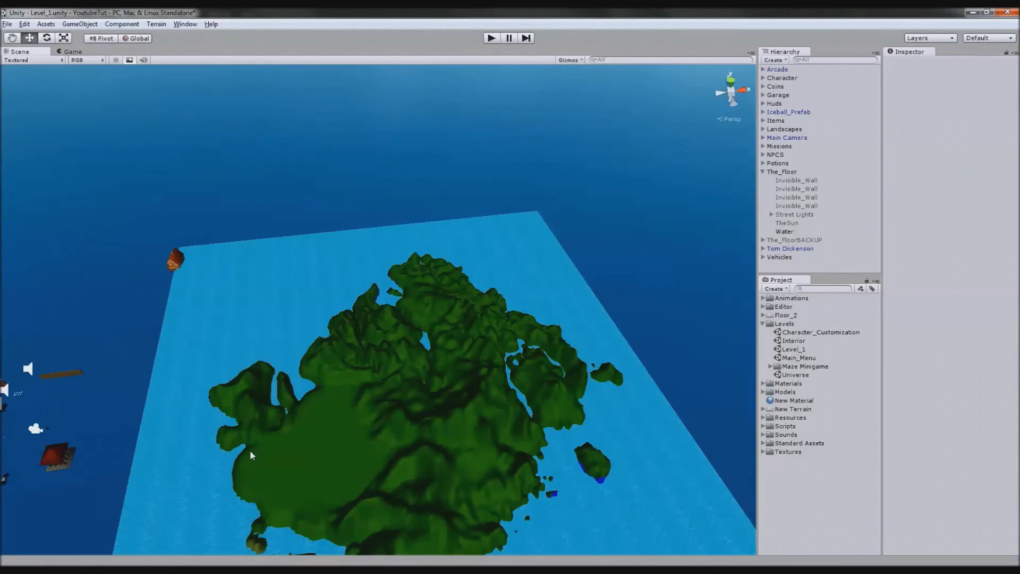
alt+drag(546, 301, 234, 349)
middle_drag(390, 385, 325, 321)
scroll(325, 321, up, 3)
middle_drag(412, 436, 346, 344)
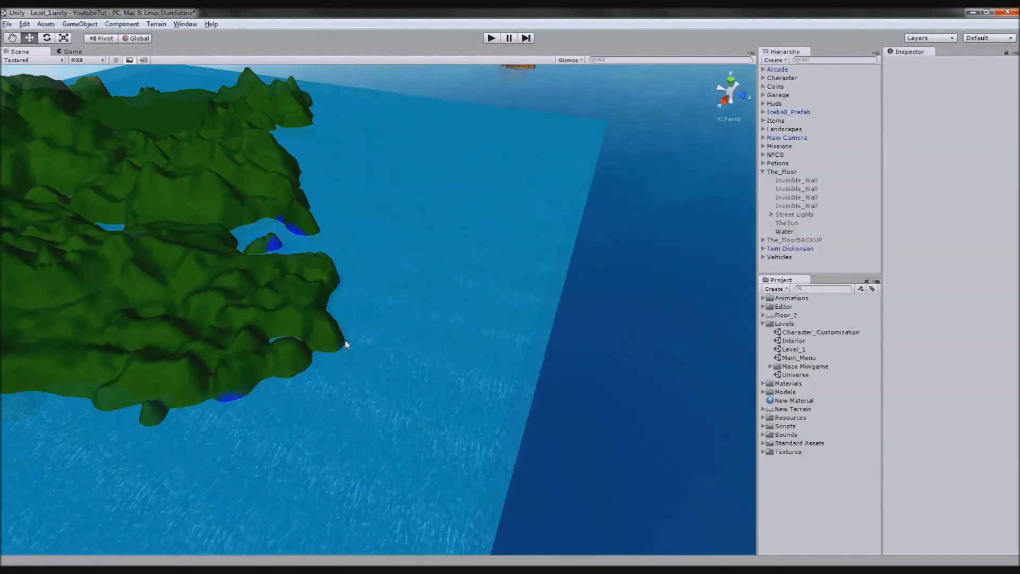
alt+drag(346, 344, 500, 358)
scroll(420, 420, down, 10)
alt+drag(398, 343, 508, 325)
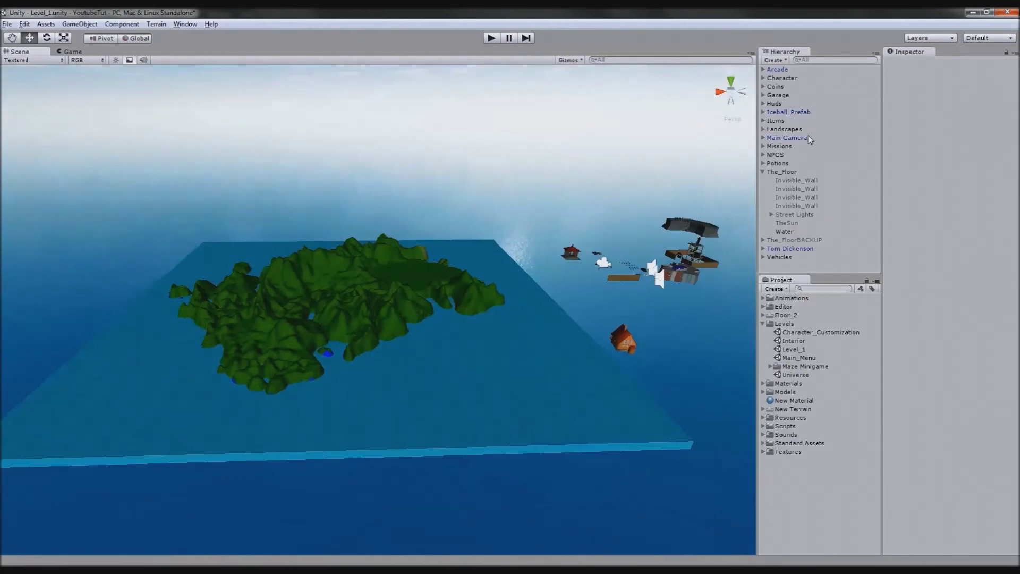
Step: Activate all four Invisible_Wall objects under The_Floor together
click(787, 180)
shift+click(797, 205)
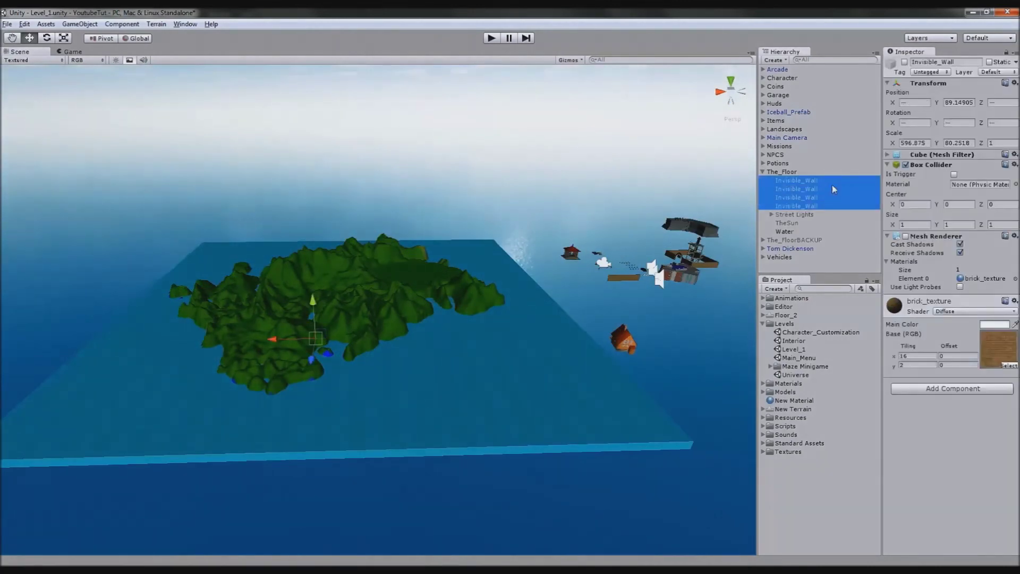
click(905, 68)
click(904, 62)
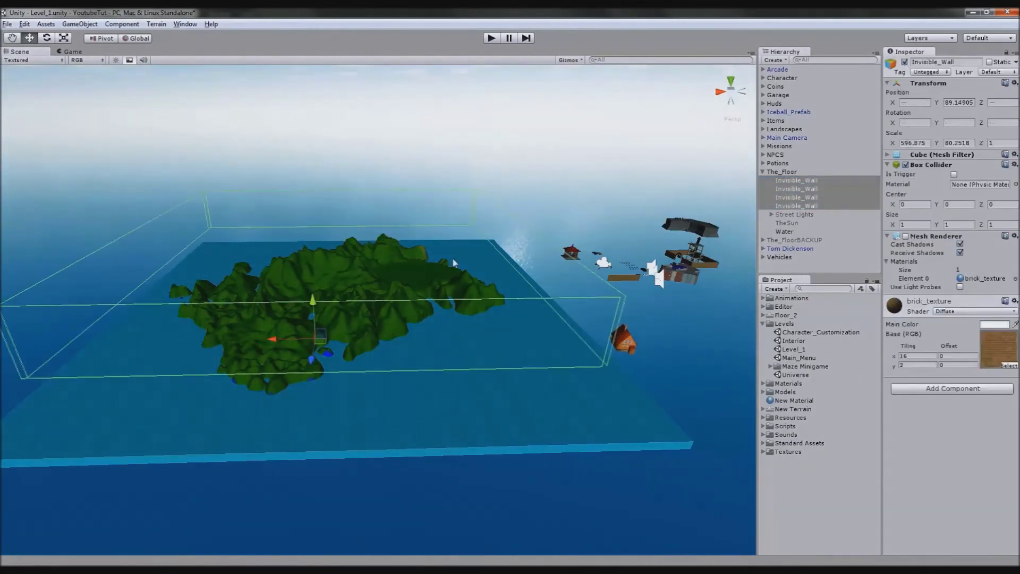
Step: Move the northern Invisible_Wall out to the water's northern edge, at about Z 657
click(731, 83)
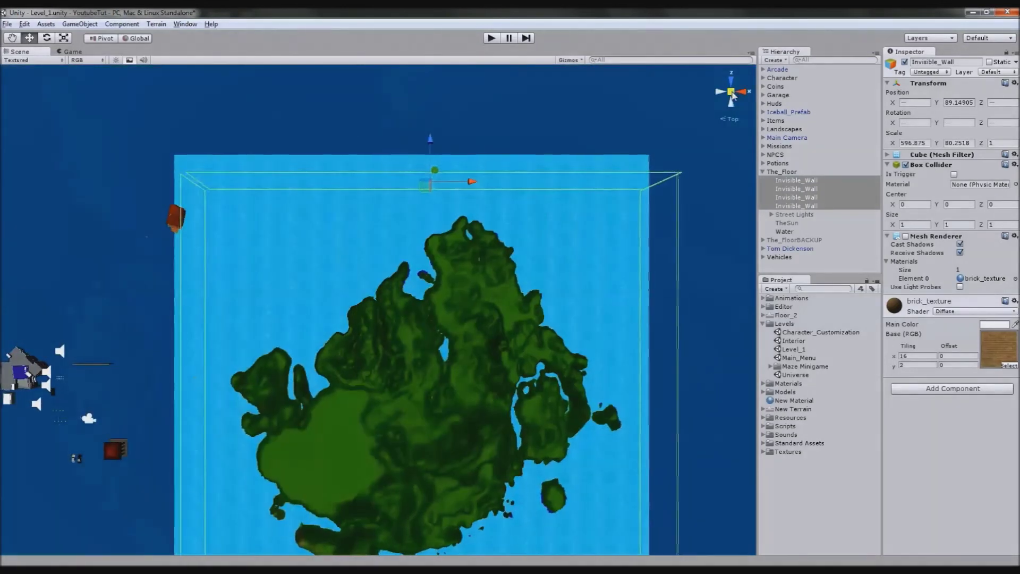
middle_drag(564, 272, 593, 256)
scroll(607, 261, up, 4)
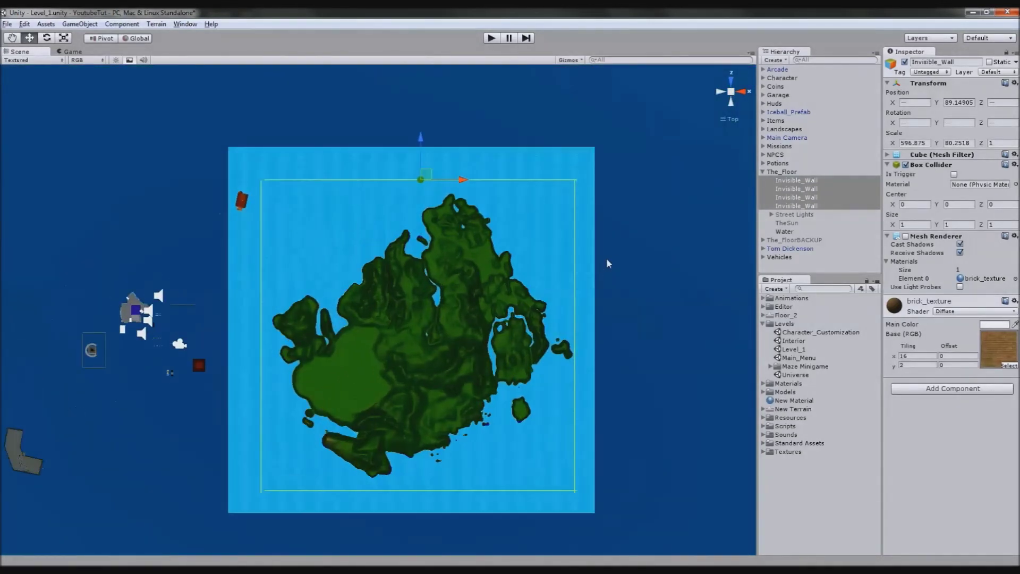
click(787, 182)
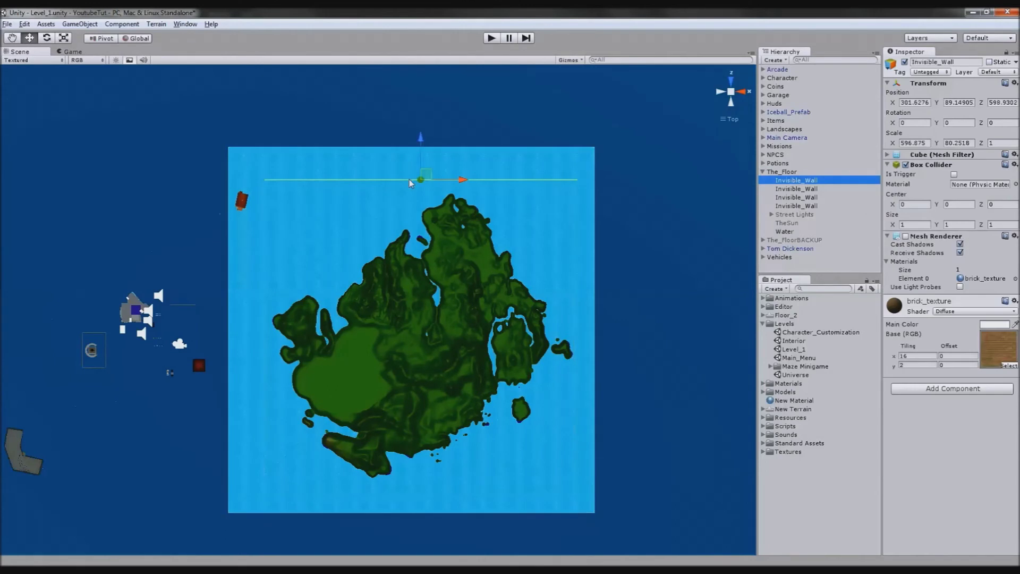
drag(426, 151, 426, 121)
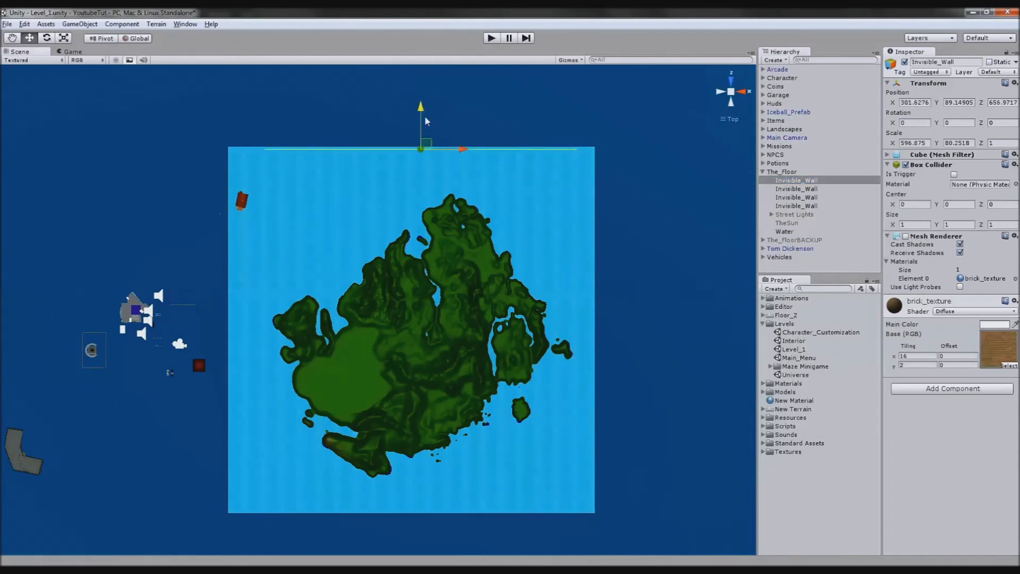
Step: Move the eastern Invisible_Wall out to the water's eastern edge, at about X 626
click(796, 206)
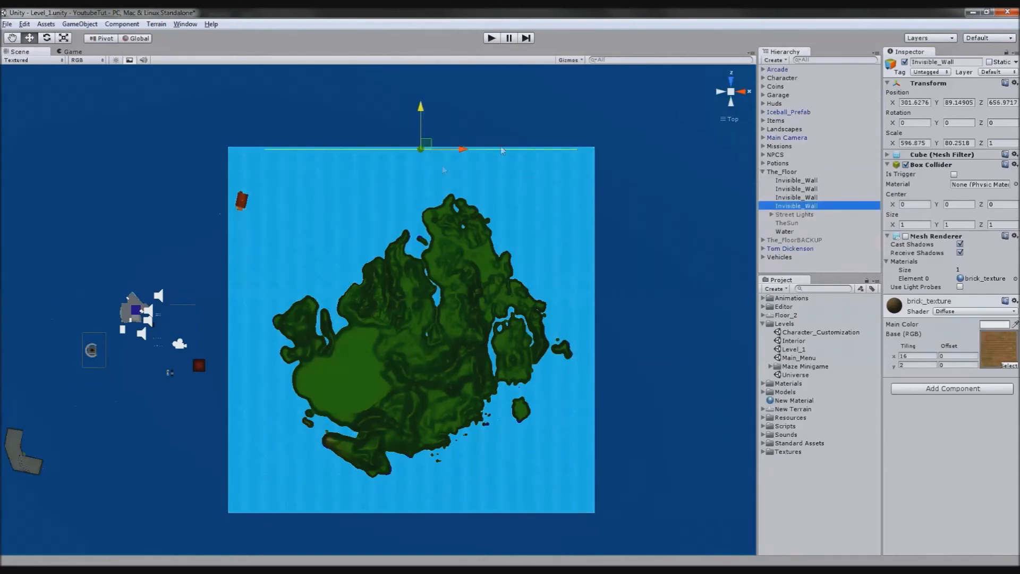
click(799, 190)
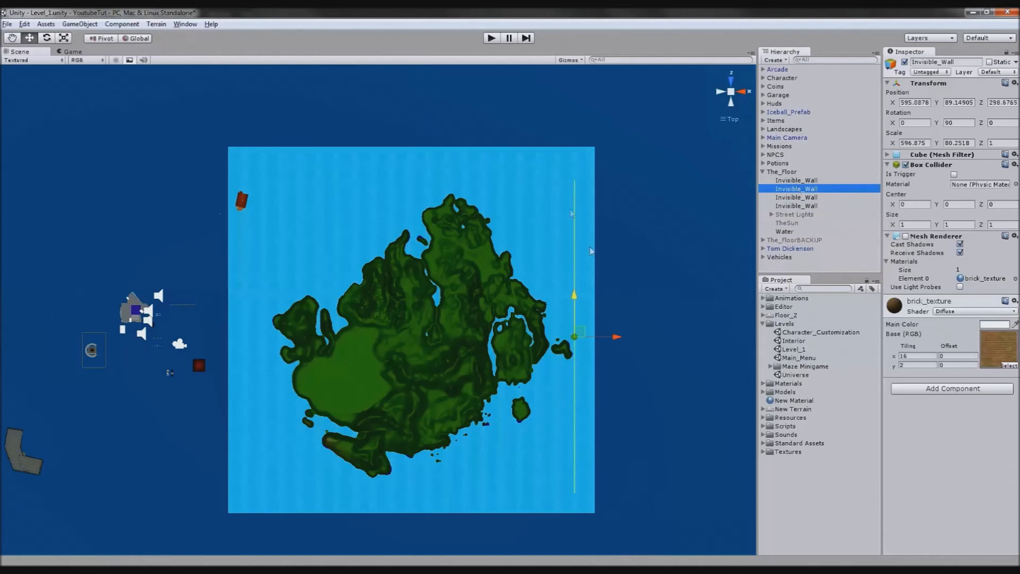
drag(605, 339, 621, 338)
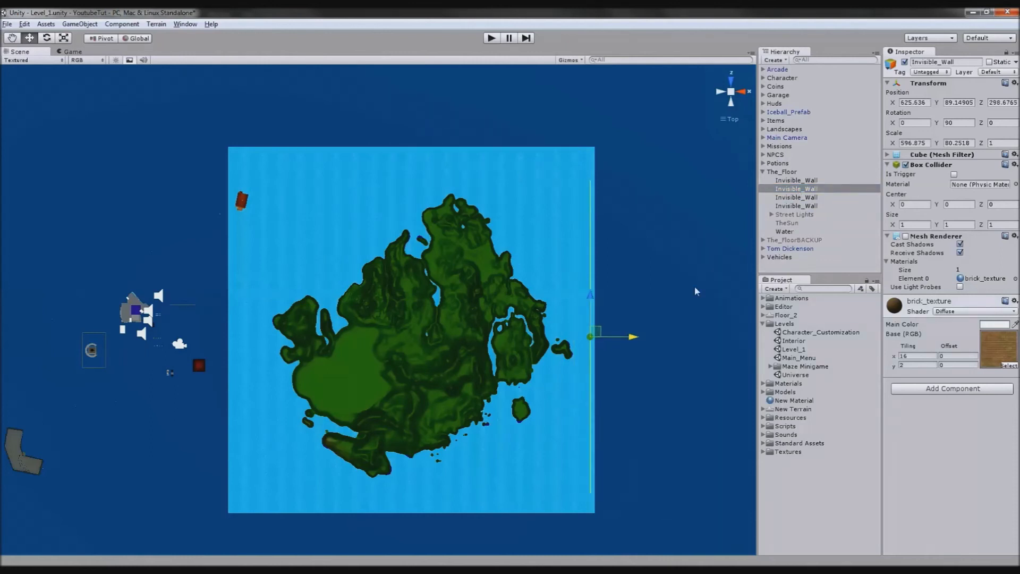
Step: Move the southern Invisible_Wall to the water's southern edge at about Z -29 and the western one to the western edge at about X -58
click(805, 197)
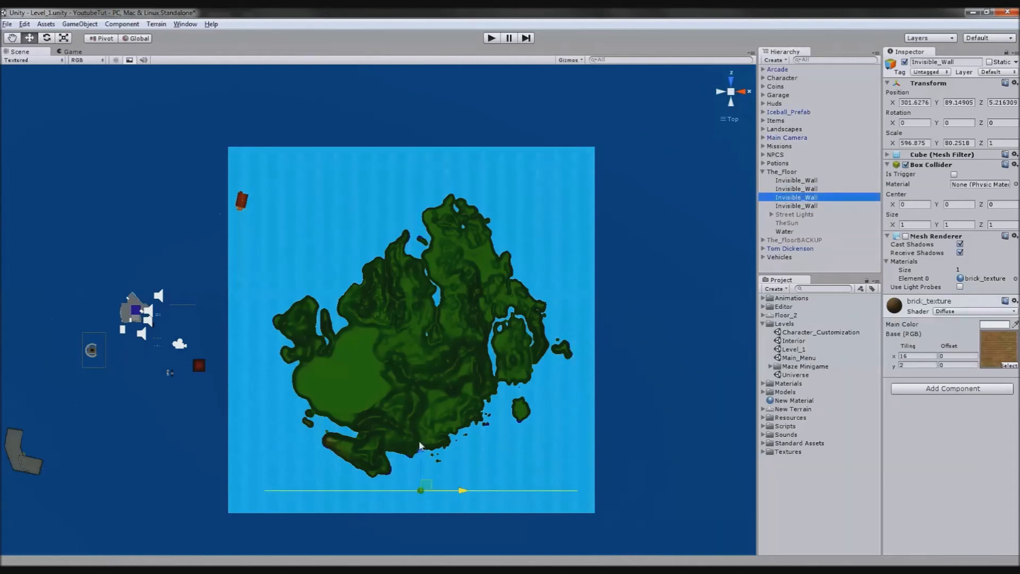
drag(419, 446, 427, 473)
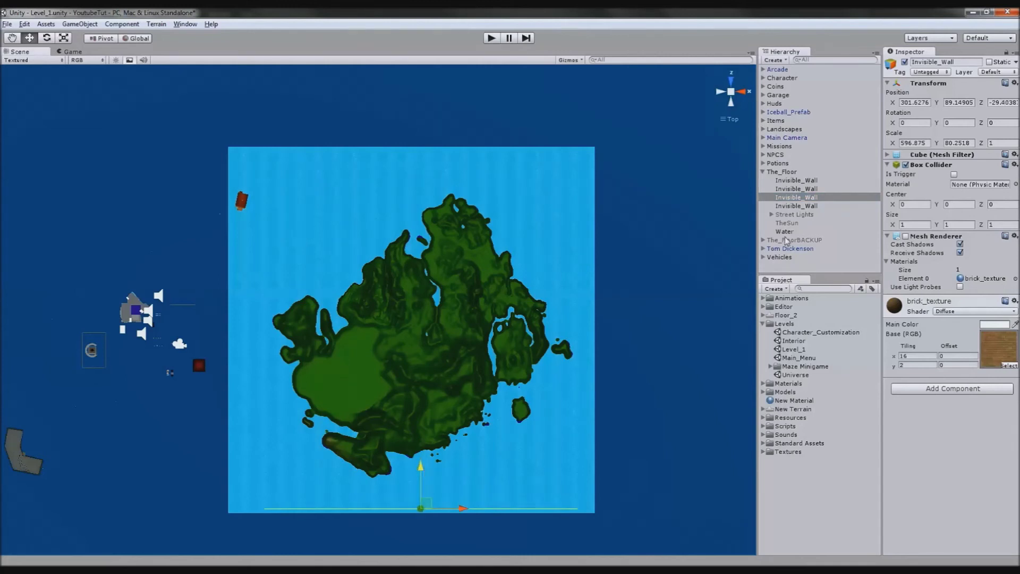
click(795, 206)
drag(298, 337, 270, 340)
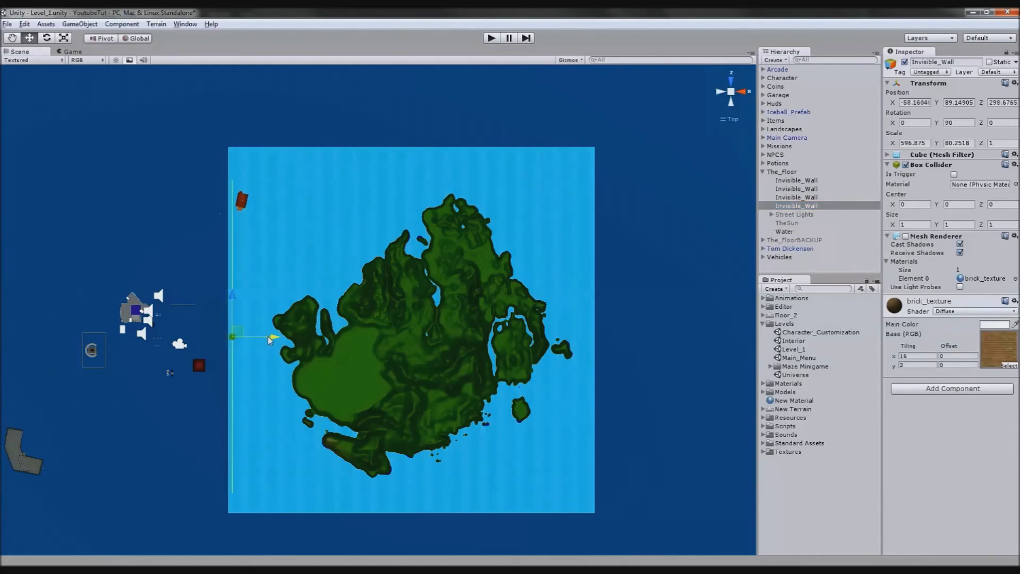
Step: Check the outlines of all four boundary walls together against the water's edges under The_Floor
shift+click(804, 181)
click(763, 172)
click(793, 182)
click(779, 171)
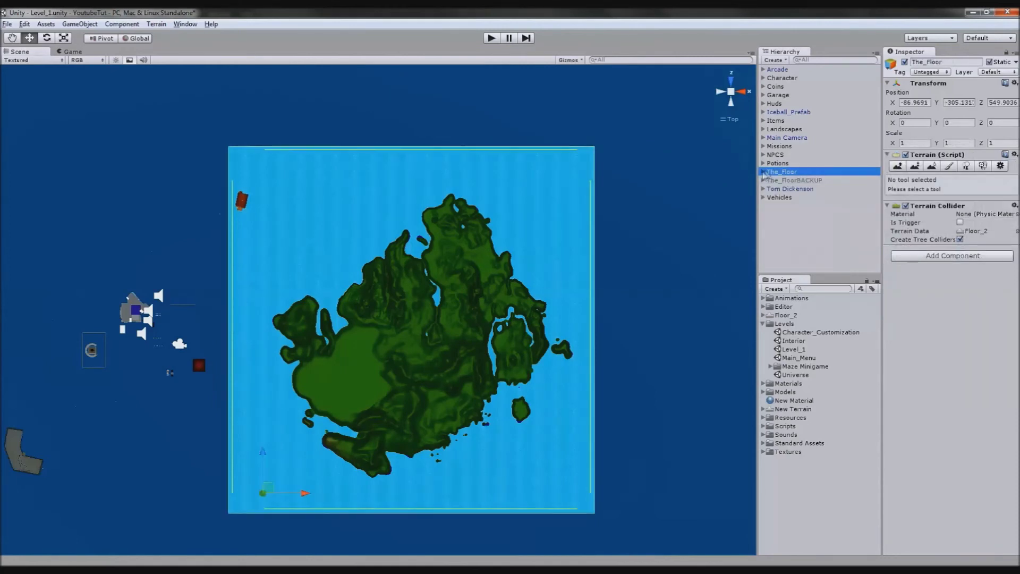
click(764, 172)
Step: Stretch the northern Invisible_Wall lengthwise past the water's corners and the eastern one to an X scale of about 731
click(800, 181)
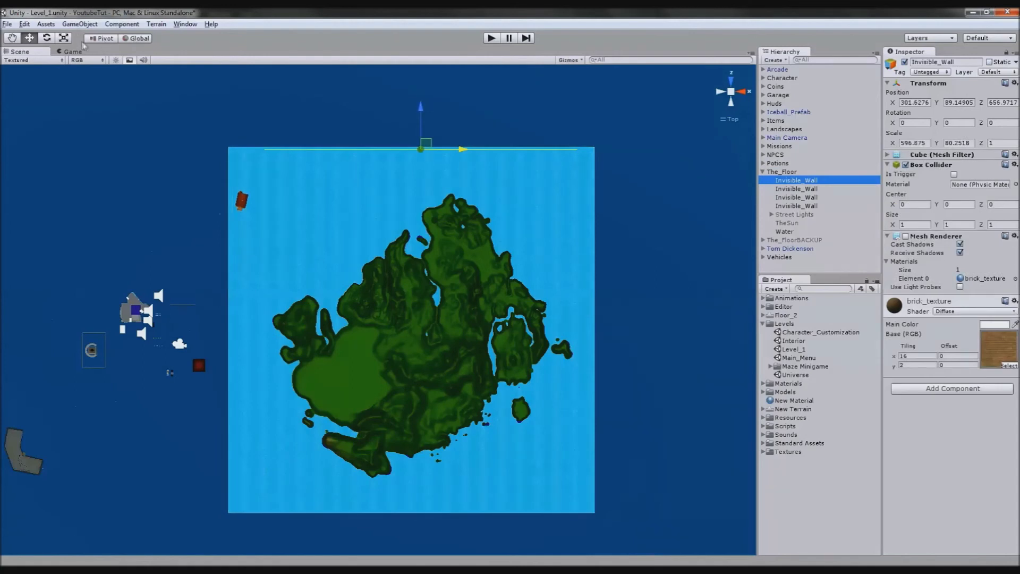
click(63, 38)
drag(470, 153, 474, 154)
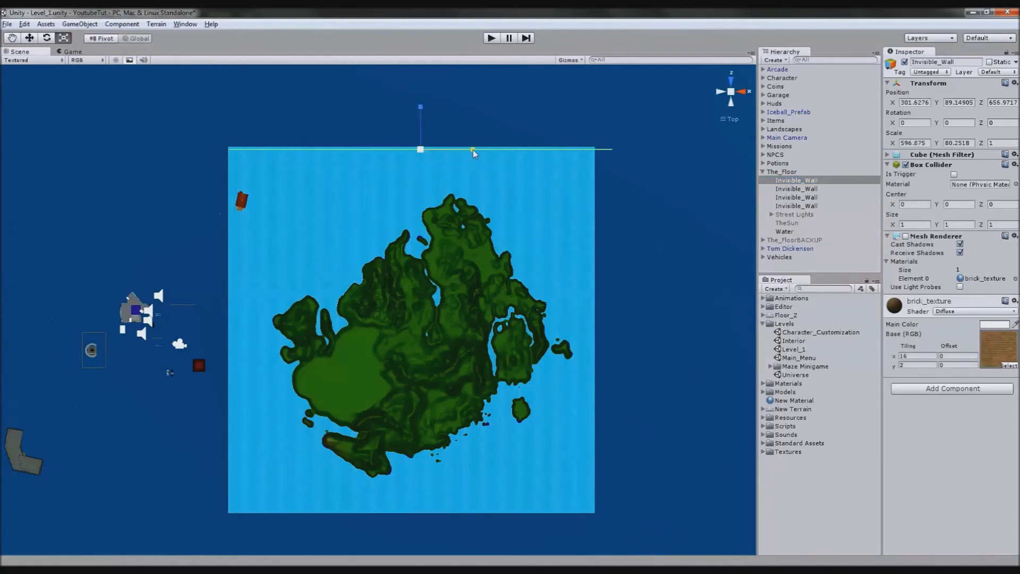
click(811, 190)
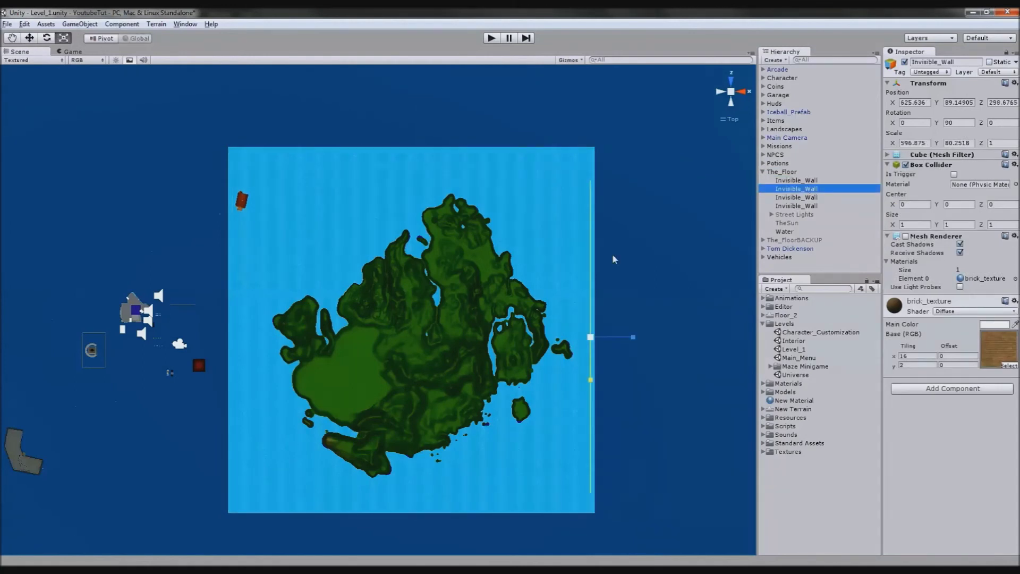
click(591, 359)
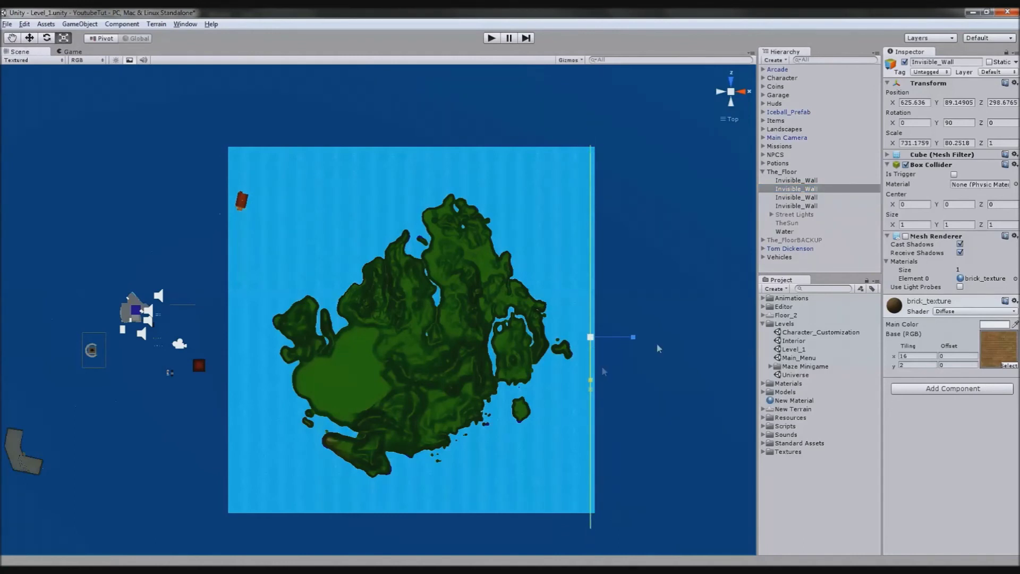
Step: Stretch the southern Invisible_Wall lengthwise towards the water's corners and the western one to an X scale of about 761
click(800, 197)
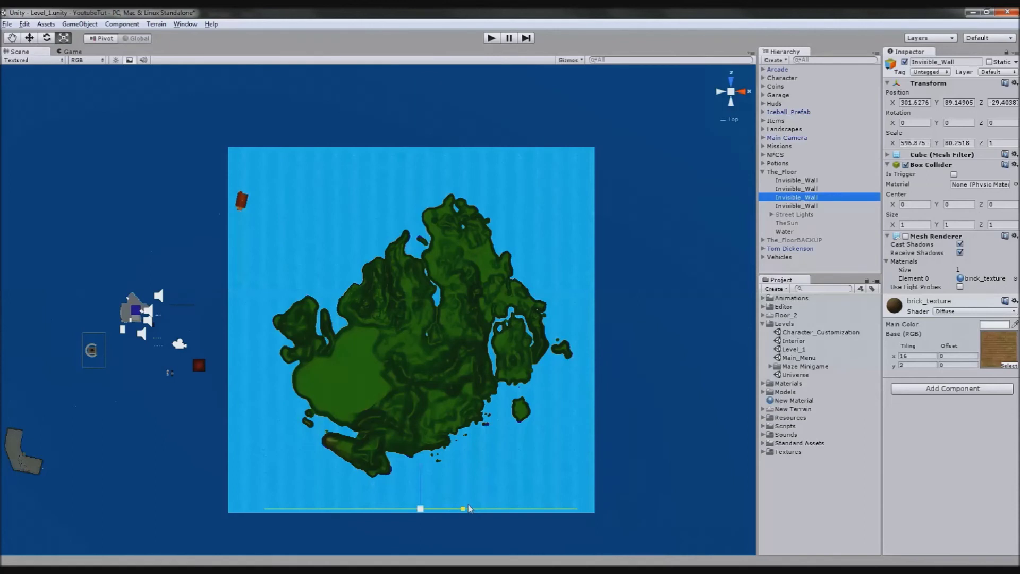
drag(461, 510, 471, 506)
click(797, 206)
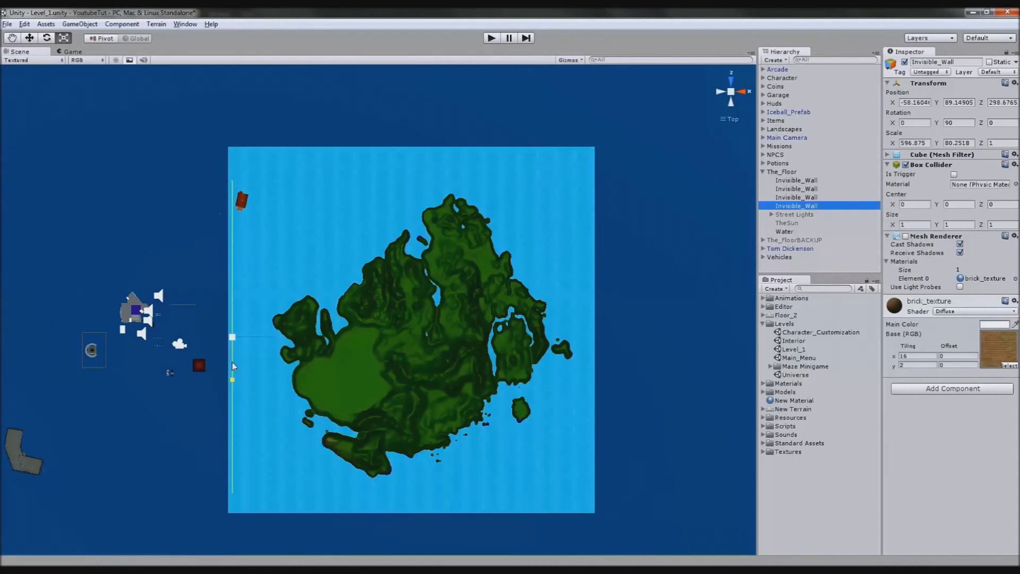
click(232, 365)
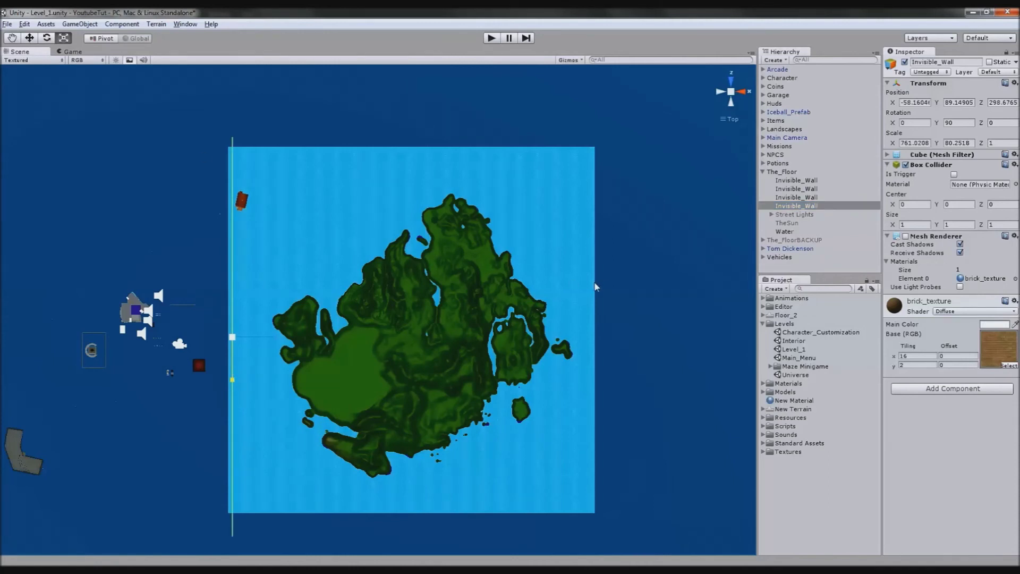
Step: Activate the Street Lights and TheSun objects under The_Floor
click(797, 206)
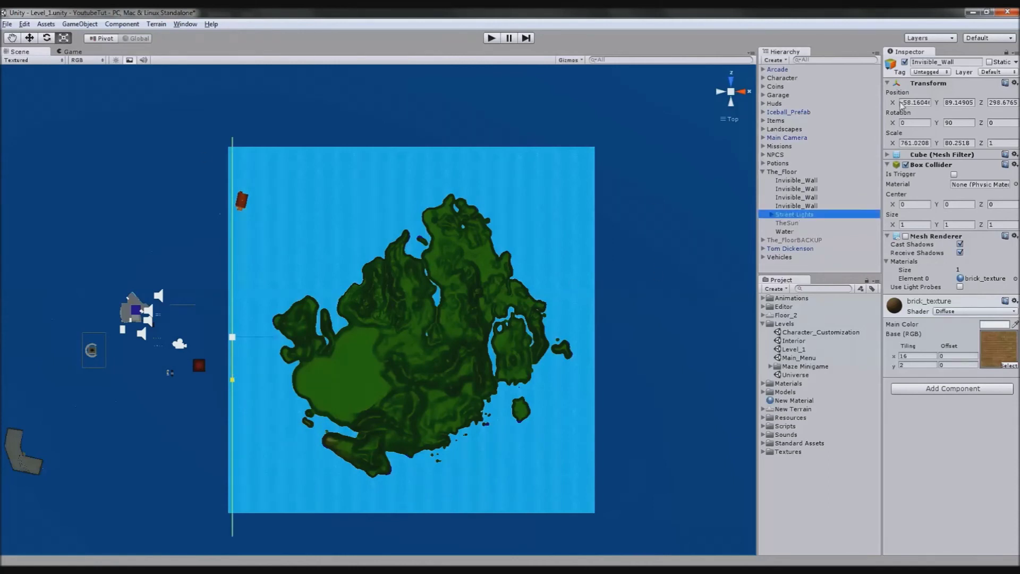
click(795, 214)
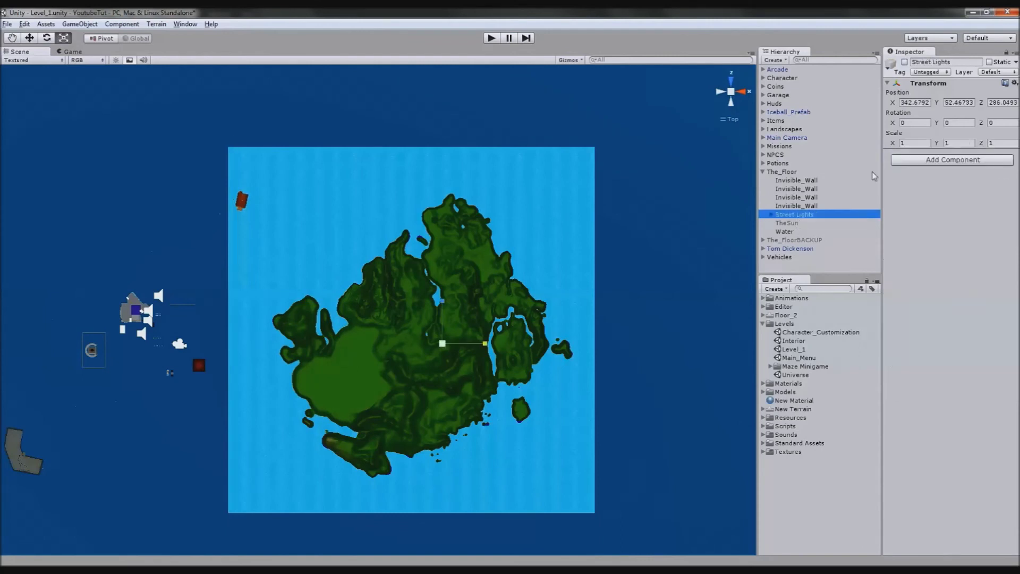
click(906, 59)
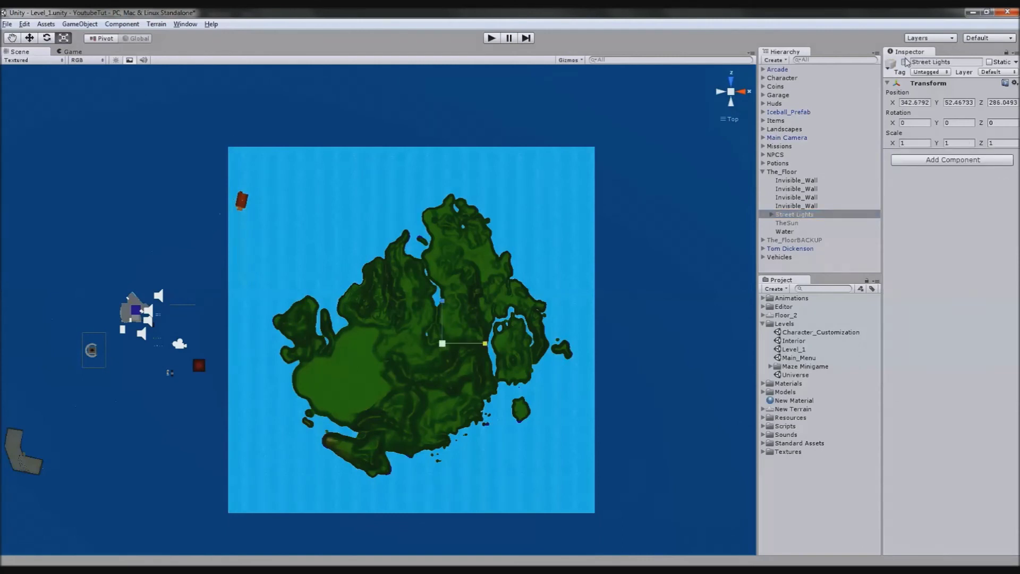
click(797, 223)
click(905, 62)
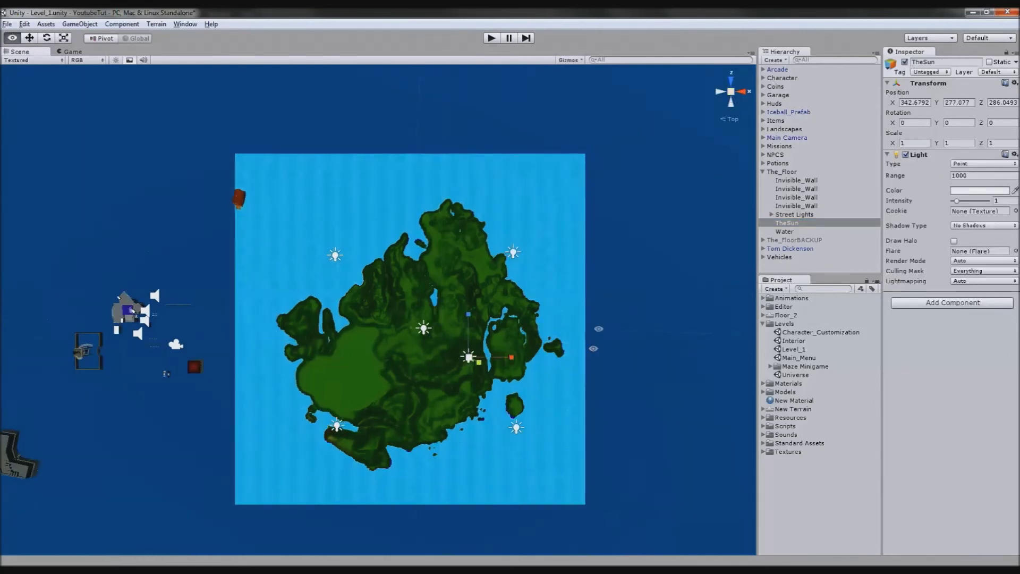
Step: Set The_Floor's X position to about -586.97 so the island moves under the level's buildings
click(731, 94)
click(787, 172)
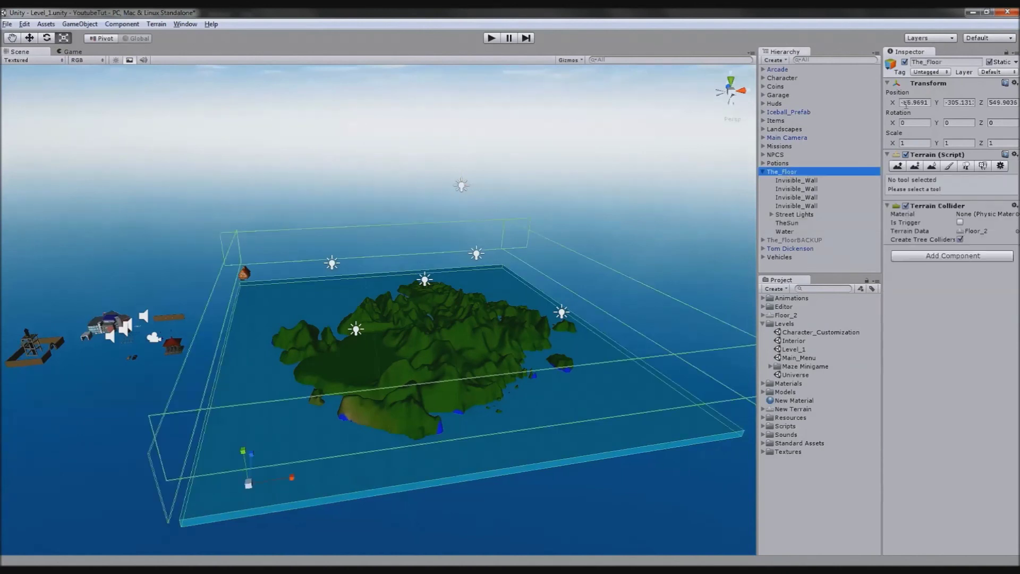
click(908, 102)
text(5)
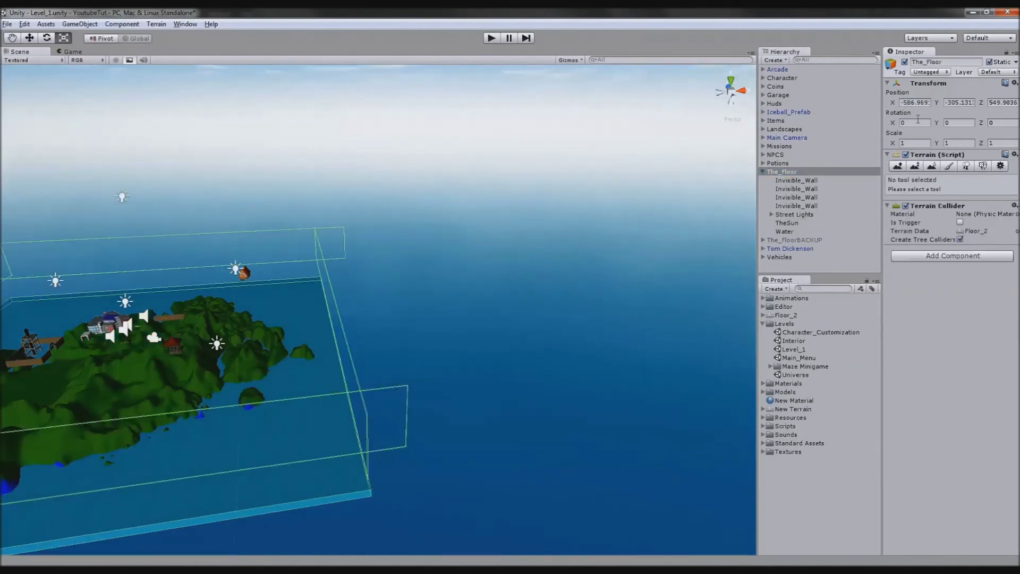
Step: Examine from a distance and close up how the level's buildings and objects sit on the shifted island
middle_drag(254, 338, 455, 276)
scroll(473, 338, up, 4)
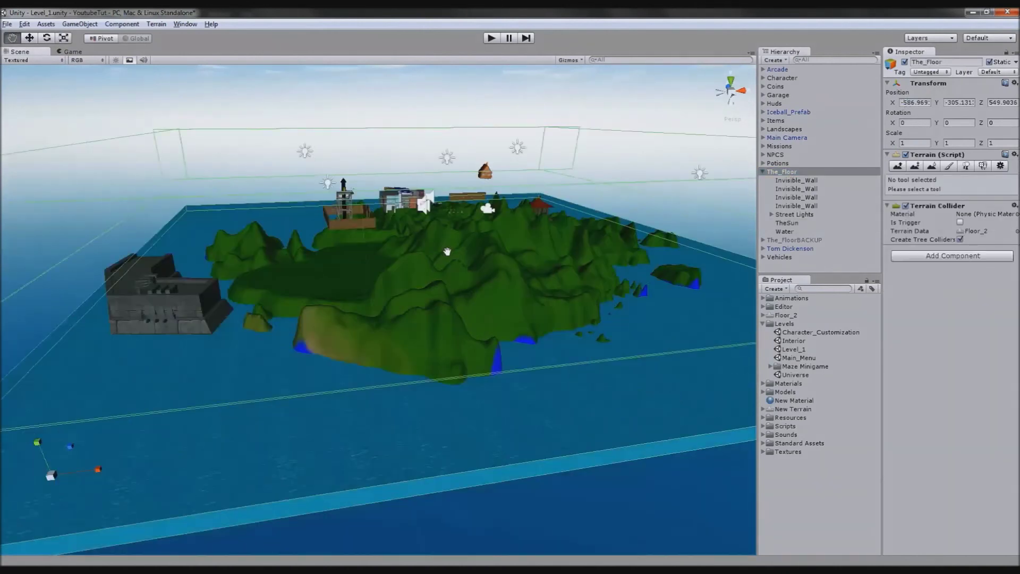
scroll(456, 275, up, 3)
scroll(455, 269, down, 6)
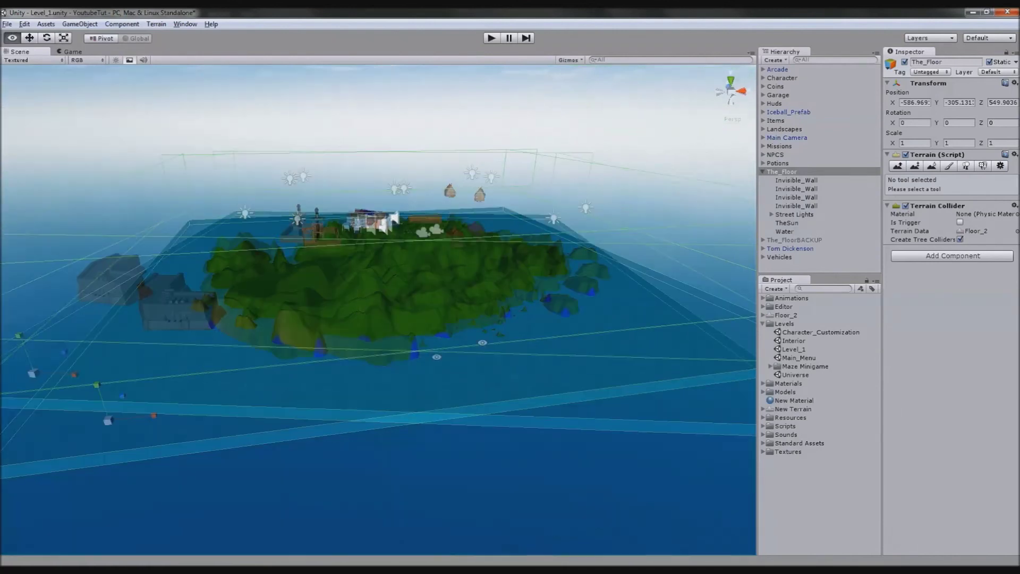
alt+drag(423, 297, 432, 376)
scroll(432, 376, up, 10)
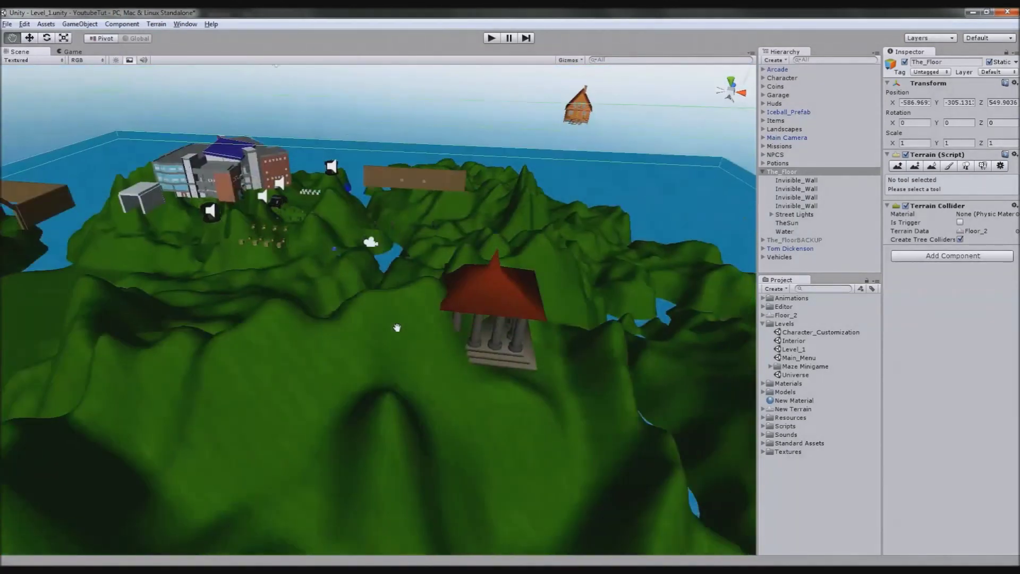
scroll(409, 348, down, 3)
alt+drag(419, 367, 501, 351)
Step: Play-test the level by walking and turning the character around the island's underwater shore, and stop the game
click(491, 39)
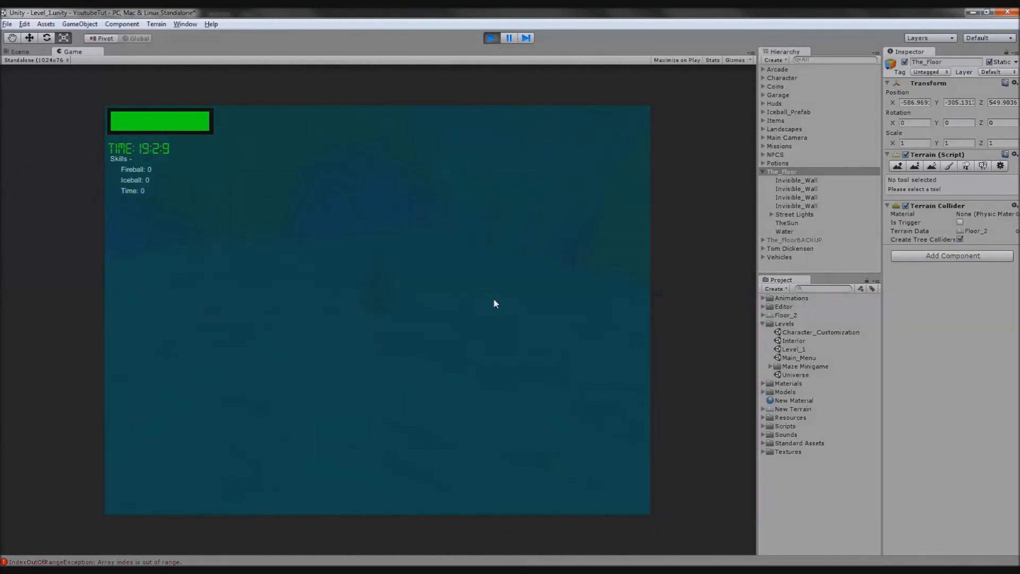
key(w)
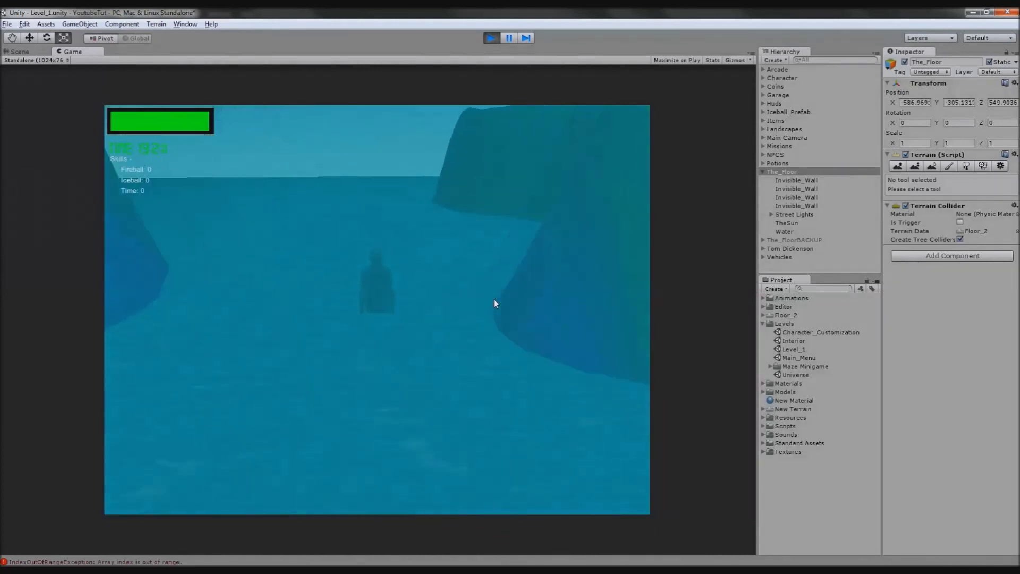
key(d)
key(a)
key(d)
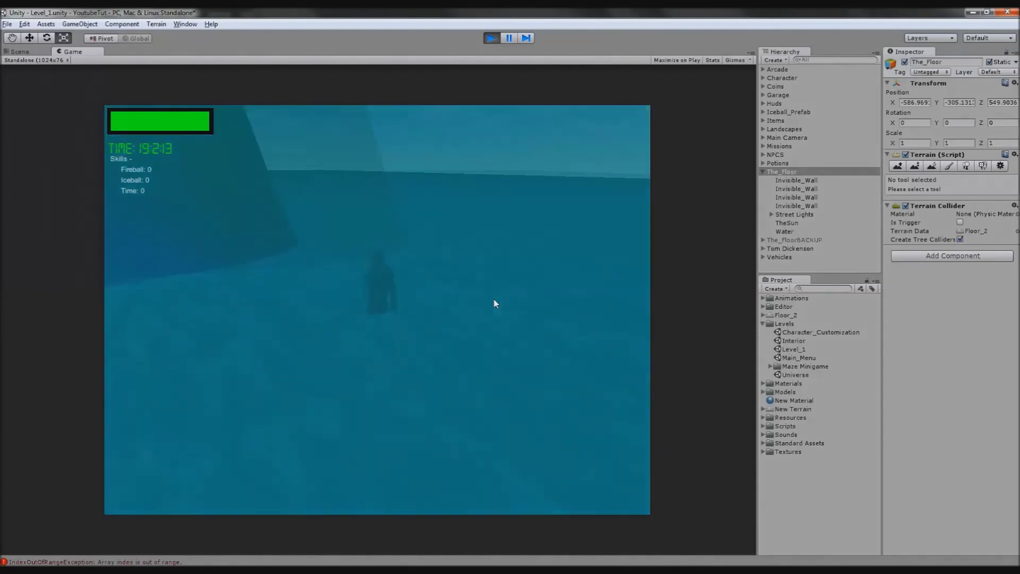
key(a)
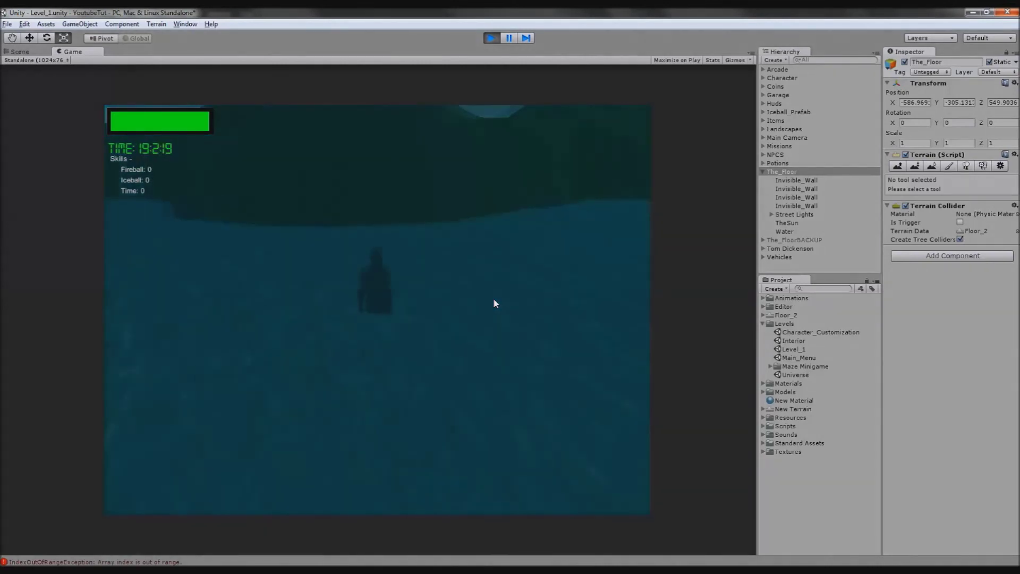
click(491, 37)
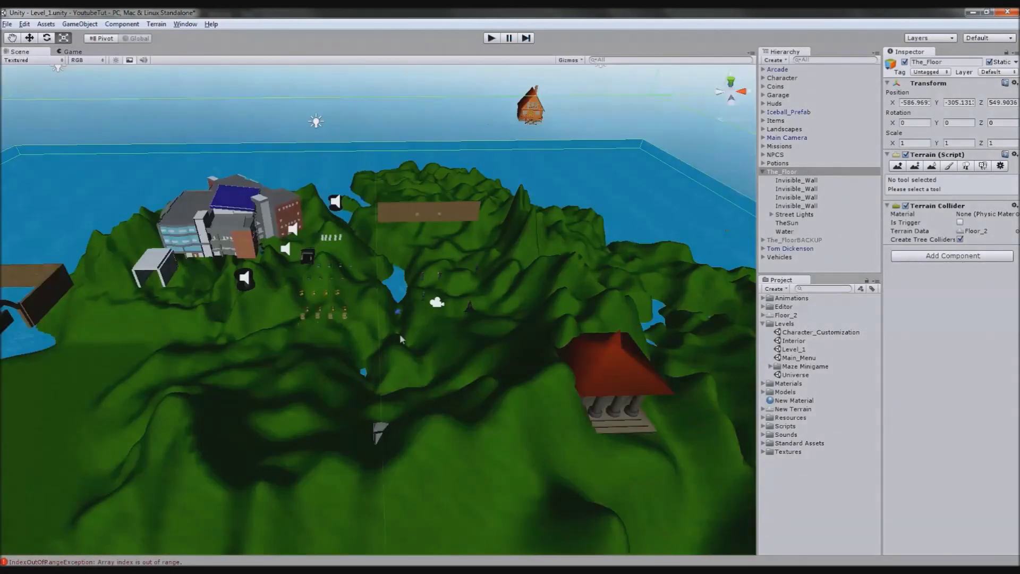
Step: Examine the whole island with its buildings from several angles, and read the error details in the Console
key(f)
scroll(436, 289, down, 10)
scroll(430, 292, down, 4)
middle_drag(431, 292, 470, 346)
scroll(470, 346, up, 4)
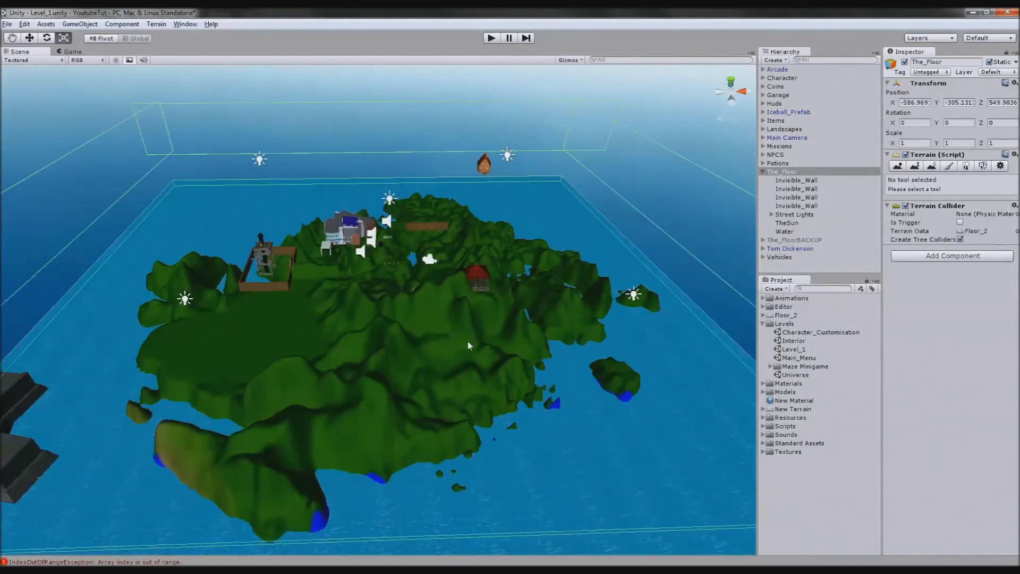
alt+drag(471, 346, 375, 339)
middle_drag(375, 339, 378, 346)
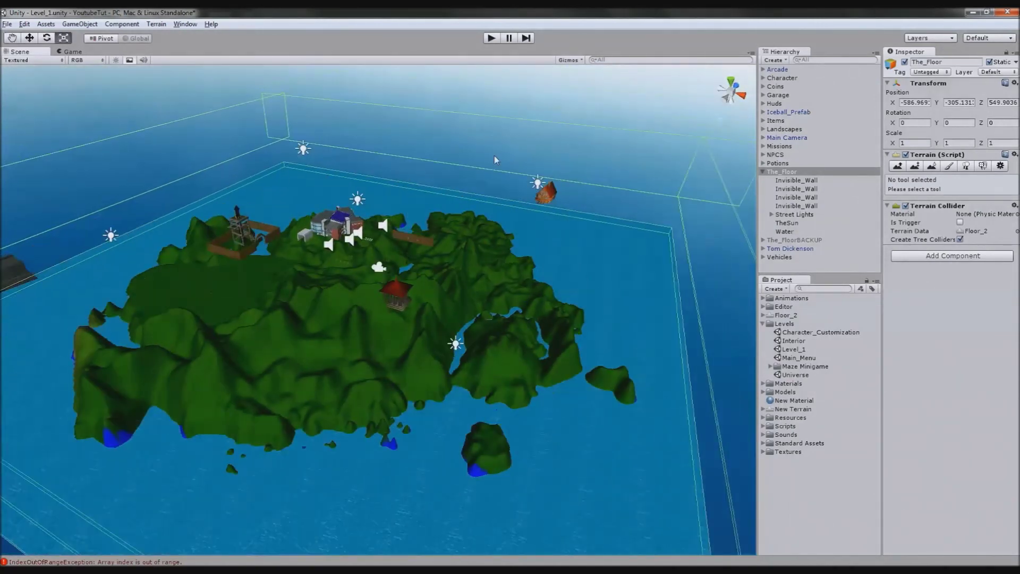
click(296, 561)
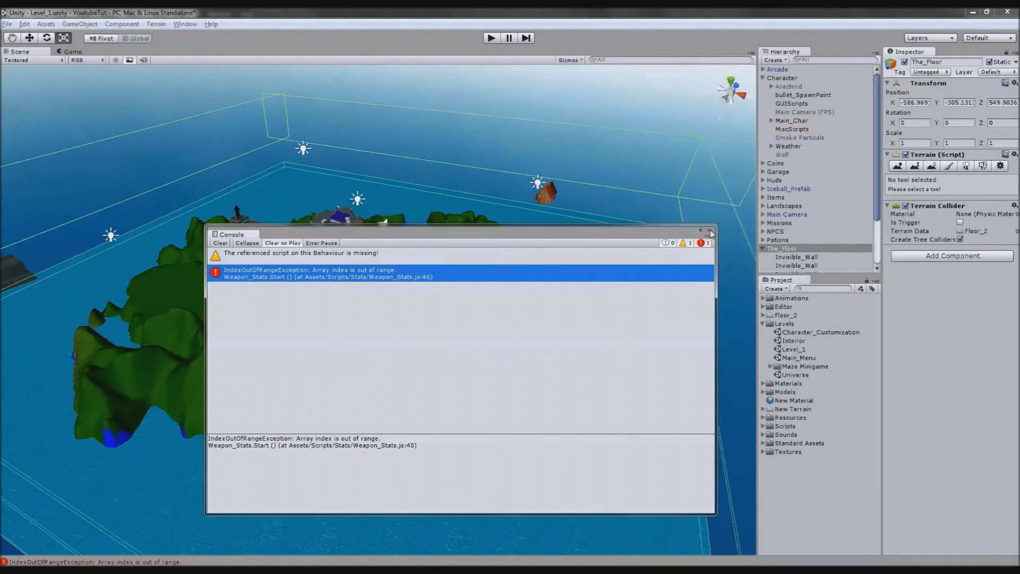
click(710, 231)
Step: Examine the boundary walls around the water and the terrain under the buildings and collectibles, both from afar and close up
scroll(505, 361, down, 5)
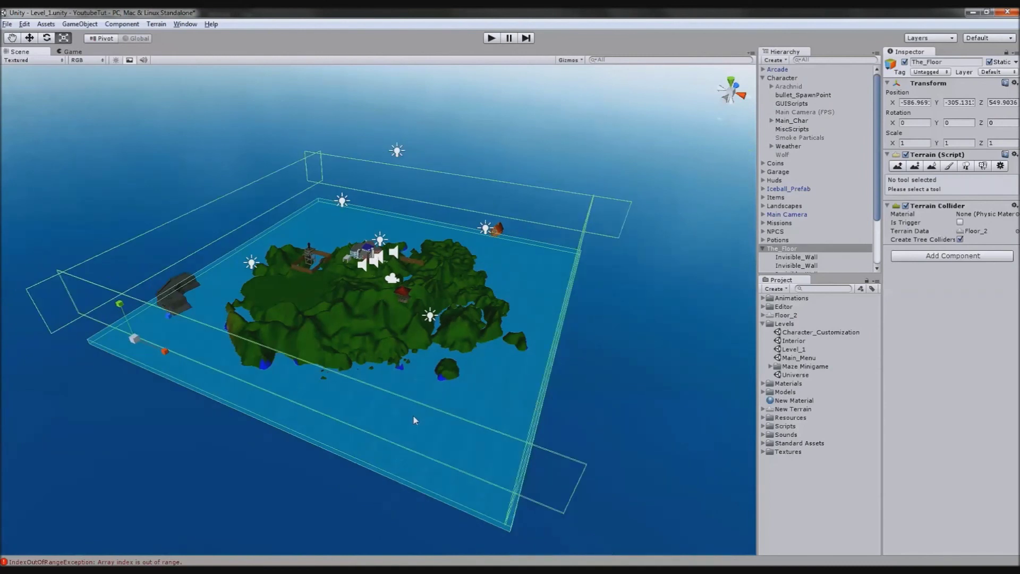
middle_drag(411, 416, 355, 437)
scroll(485, 433, down, 3)
alt+drag(458, 428, 617, 394)
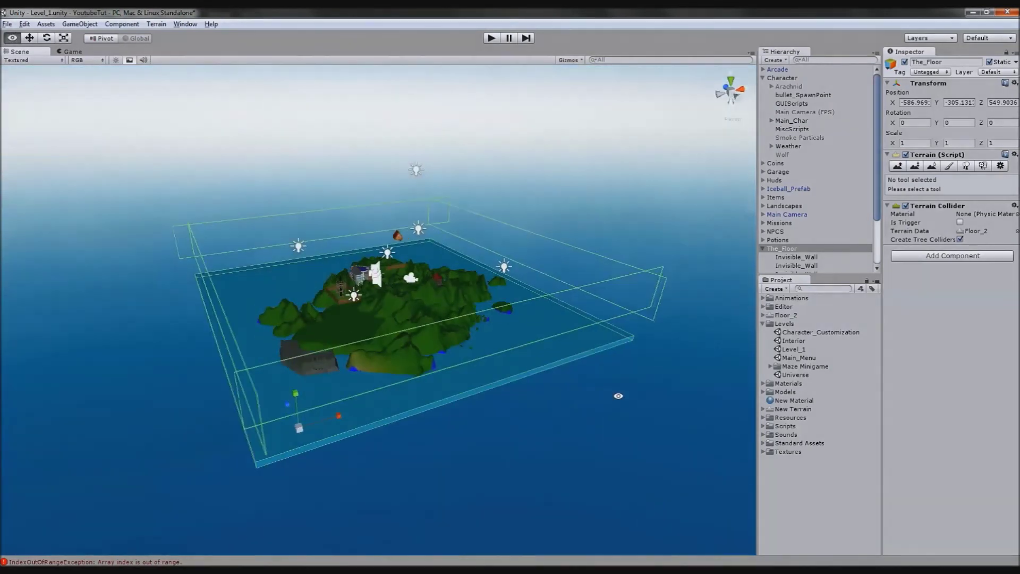
scroll(348, 351, up, 4)
alt+drag(346, 351, 348, 423)
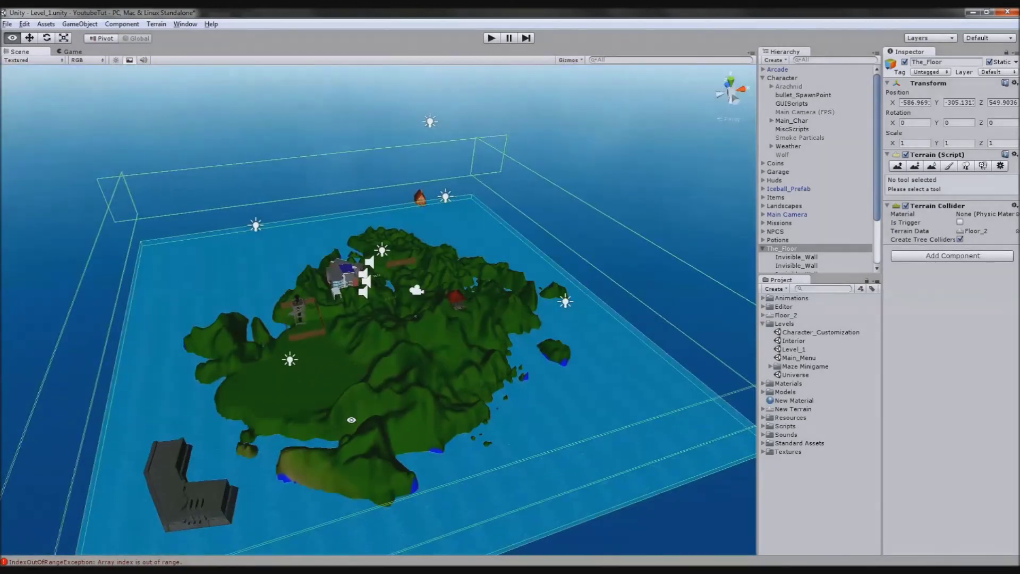
middle_drag(508, 376, 387, 396)
scroll(387, 396, up, 8)
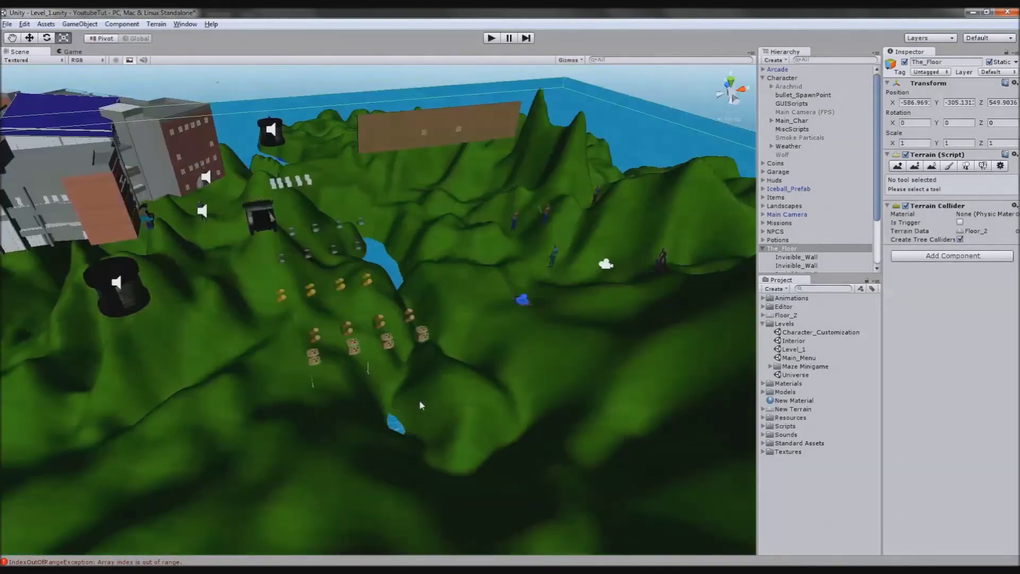
scroll(419, 401, down, 6)
scroll(412, 404, up, 8)
middle_drag(413, 402, 391, 365)
scroll(390, 366, down, 10)
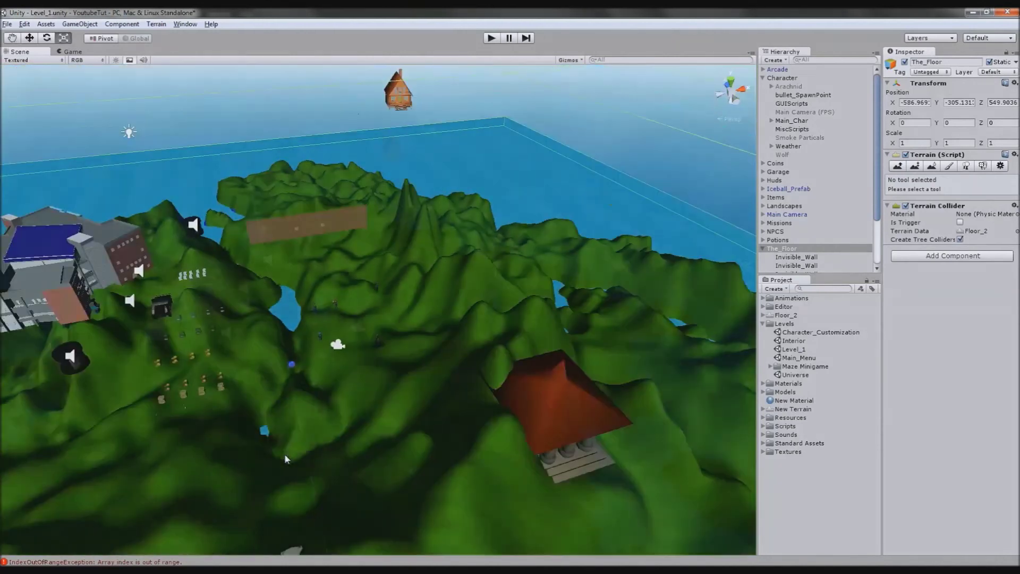
scroll(505, 466, down, 5)
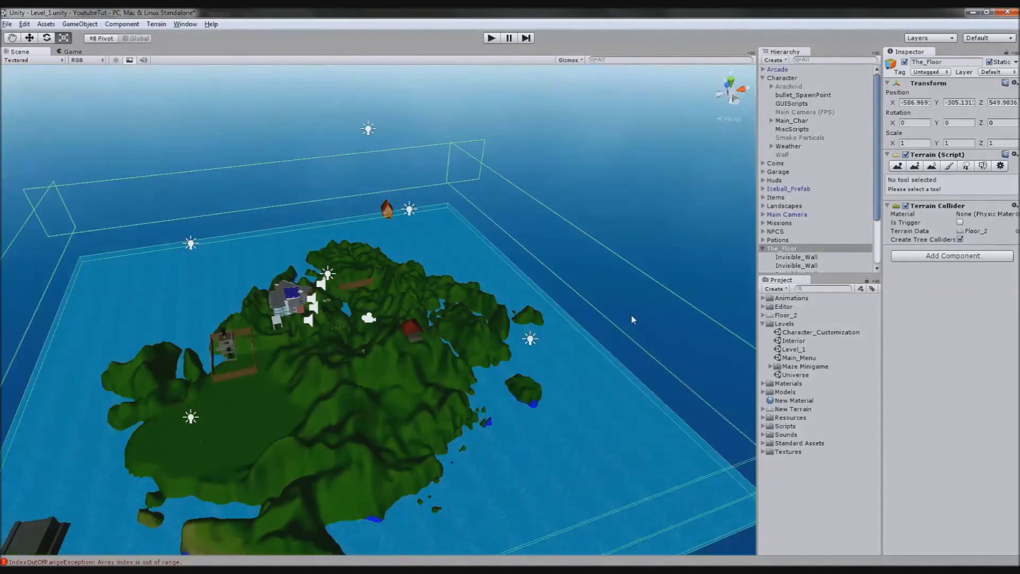
Step: Deselect The_Floor and examine the island's flat plain and nearby coastline without the wall outlines
click(608, 393)
click(657, 237)
scroll(657, 237, up, 5)
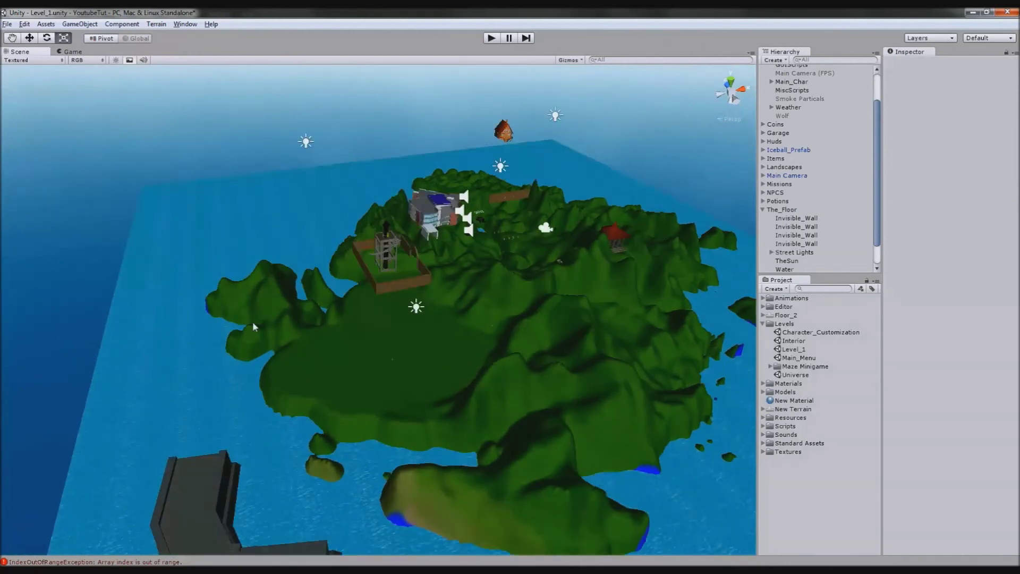
scroll(329, 321, up, 5)
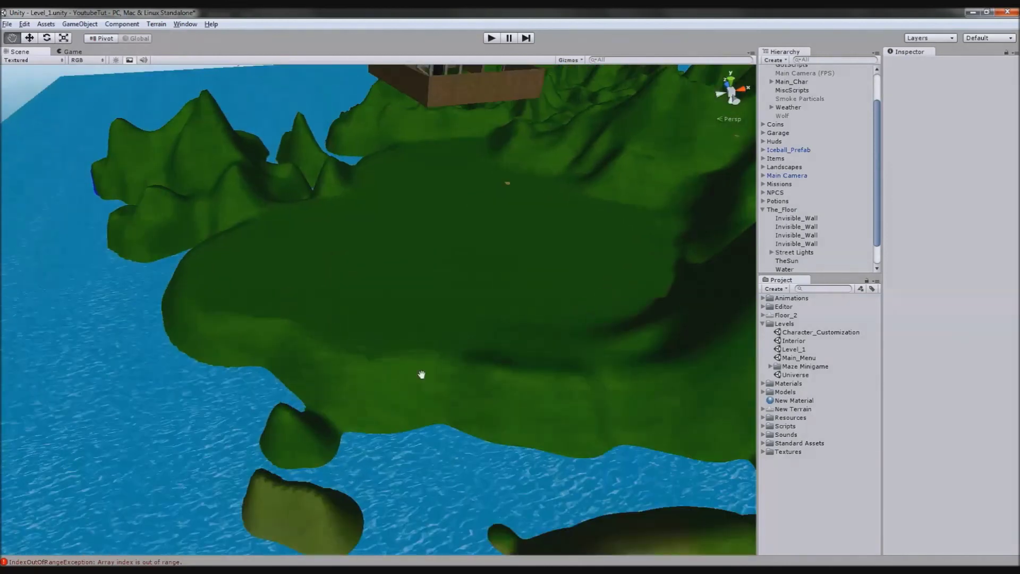
scroll(358, 420, down, 5)
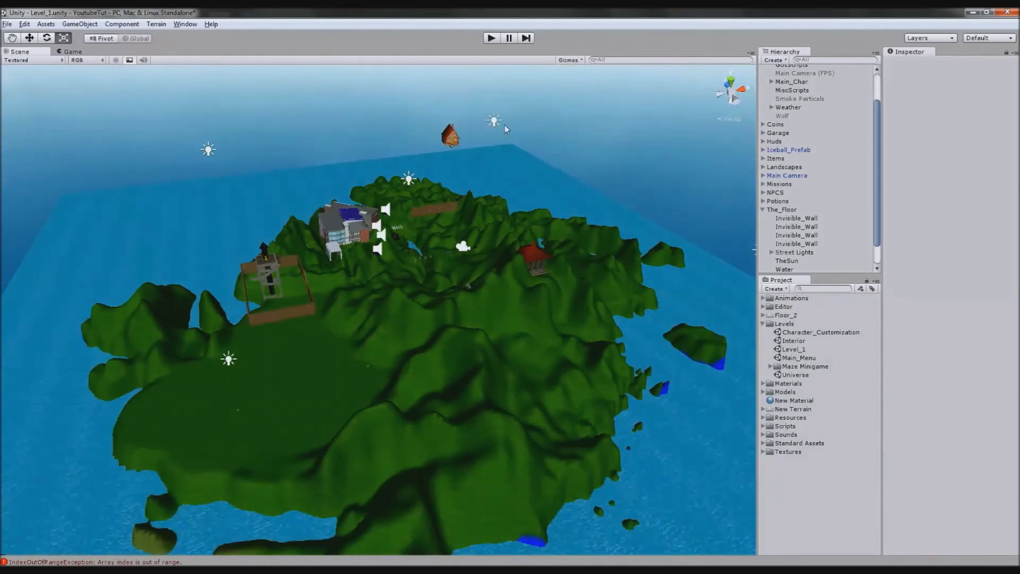